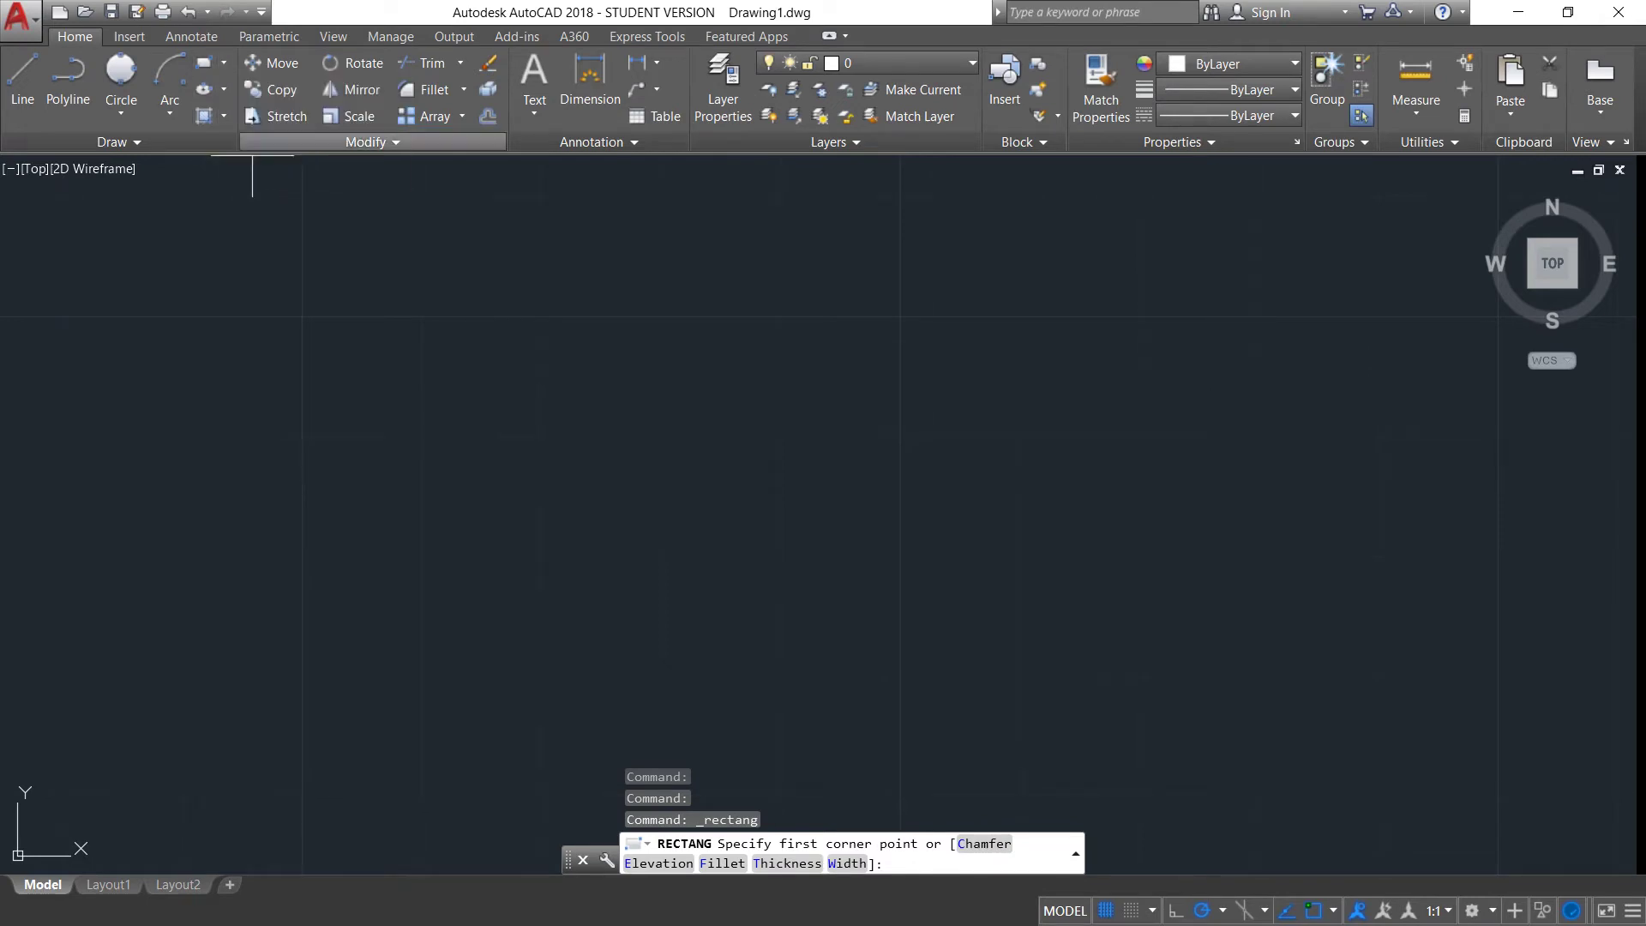
Step: Draw a horizontal rectangle of arbitrary size from two opposite corners near the middle of the empty drawing
{"action": "left_click", "coordinate": [223, 62]}
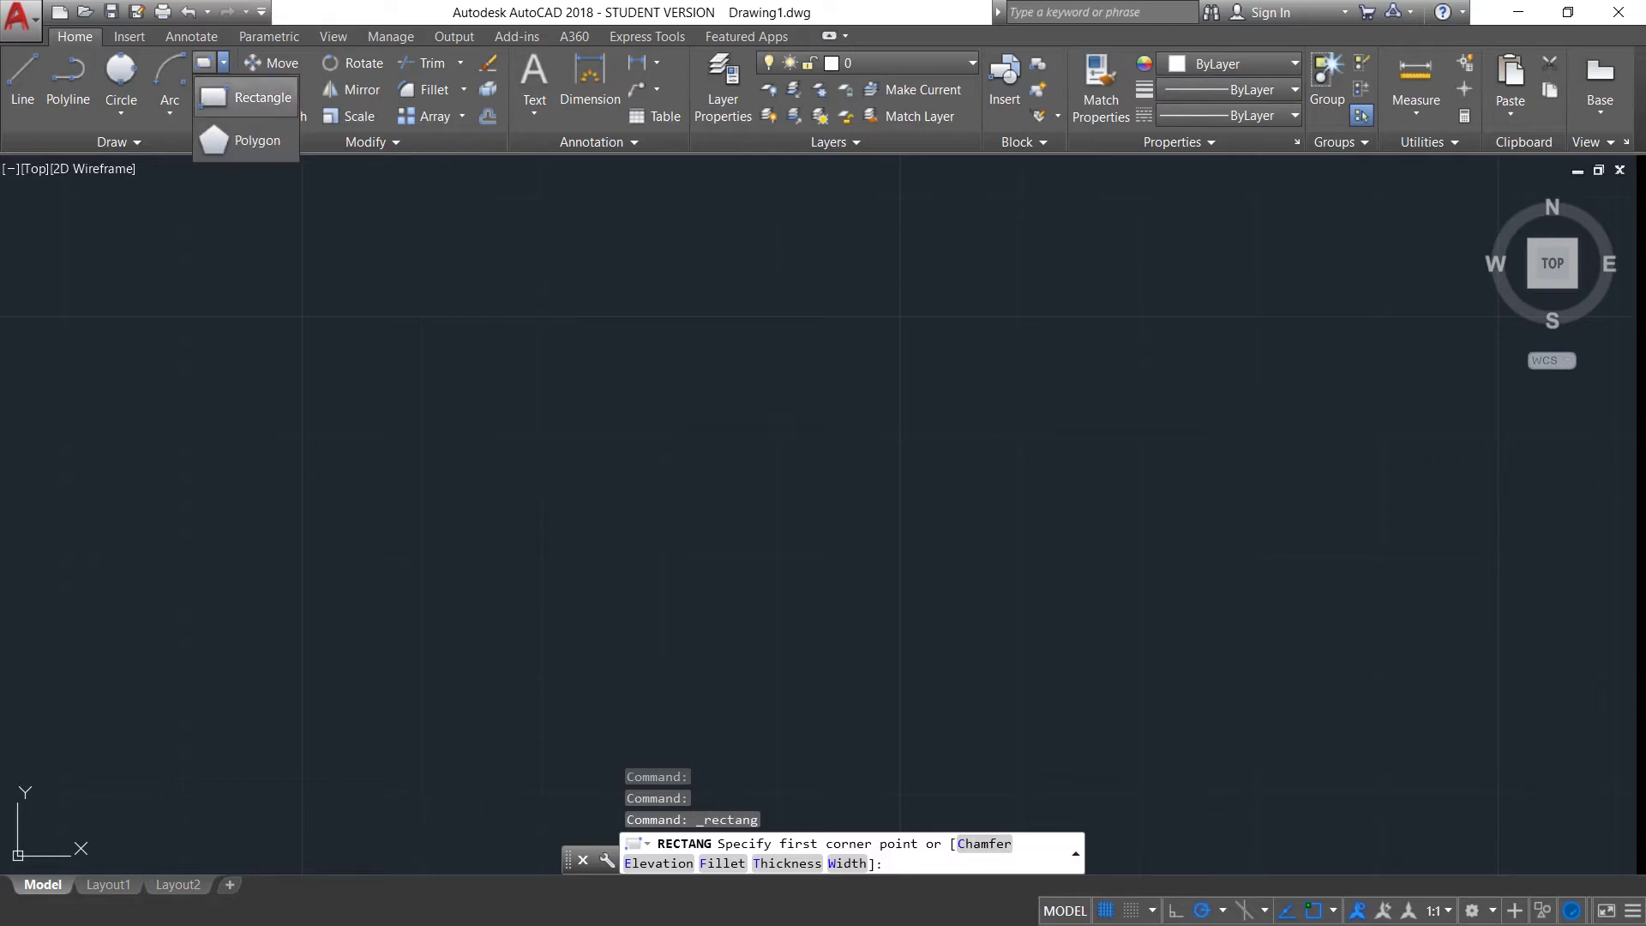
{"action": "left_click", "coordinate": [253, 97]}
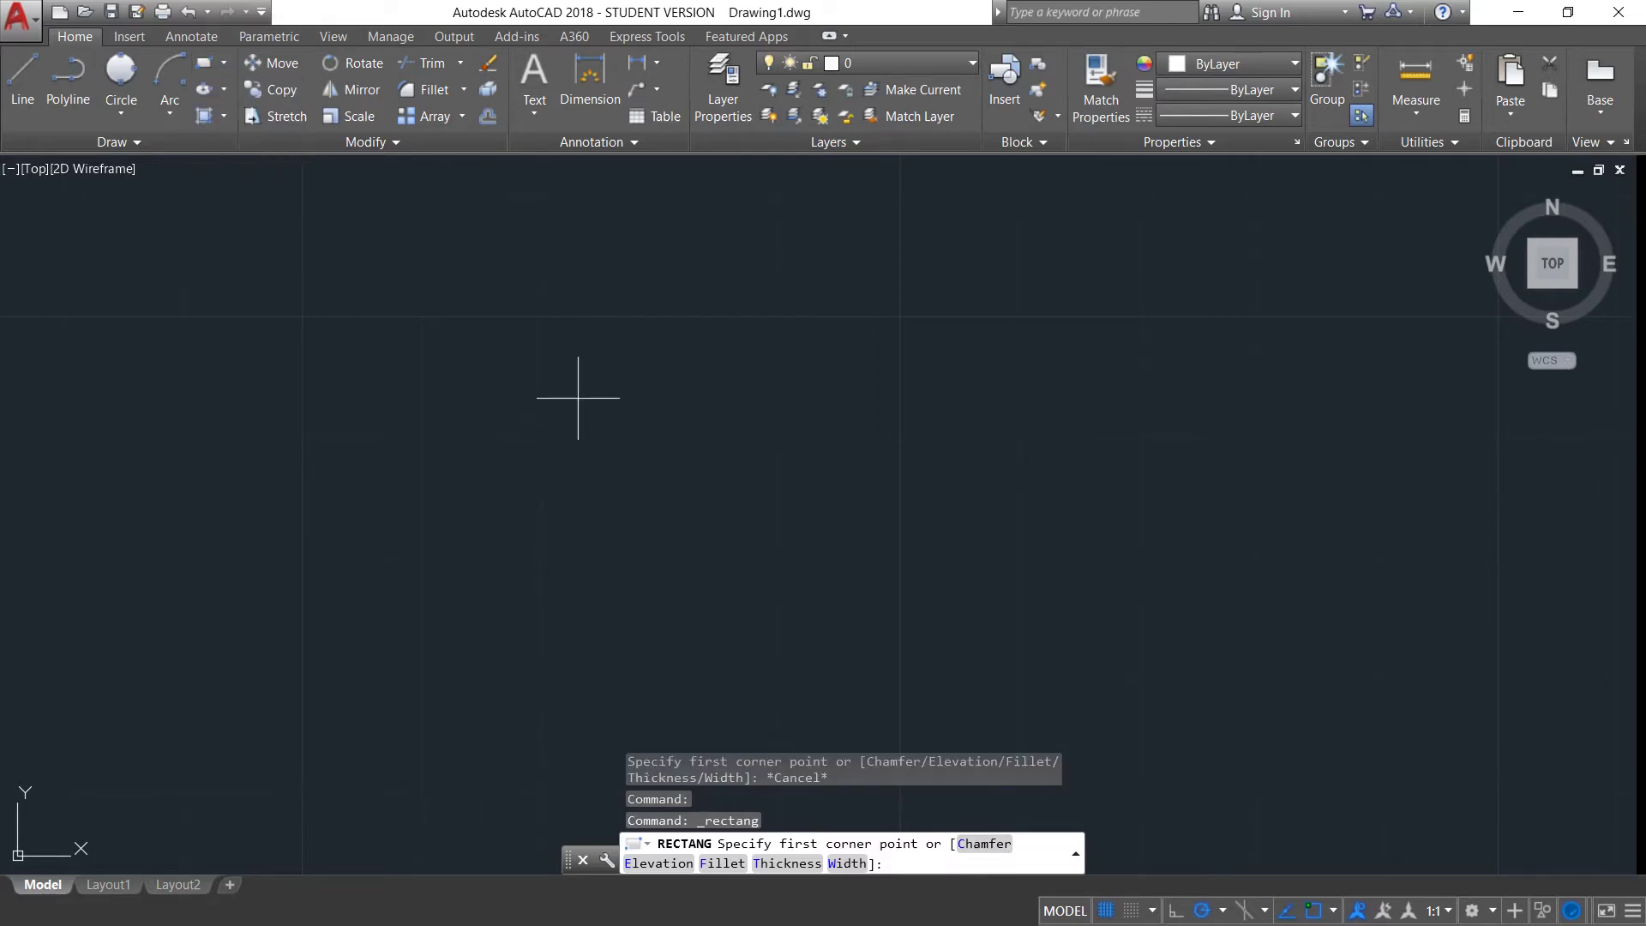
{"action": "left_click", "coordinate": [578, 398]}
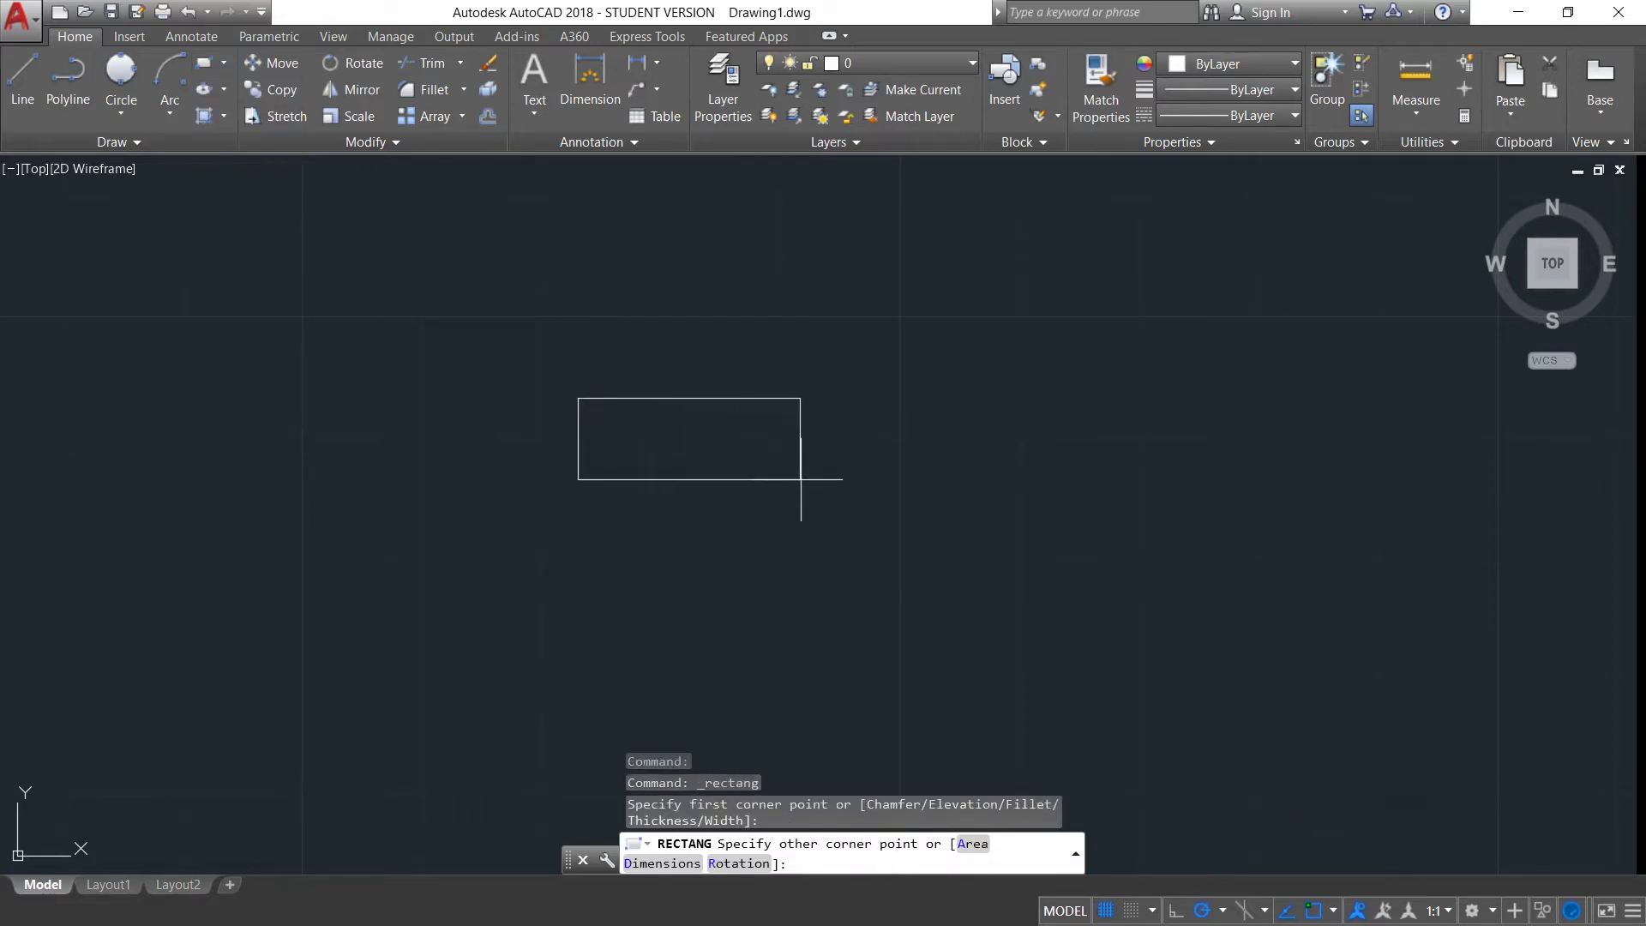
{"action": "left_click", "coordinate": [866, 532]}
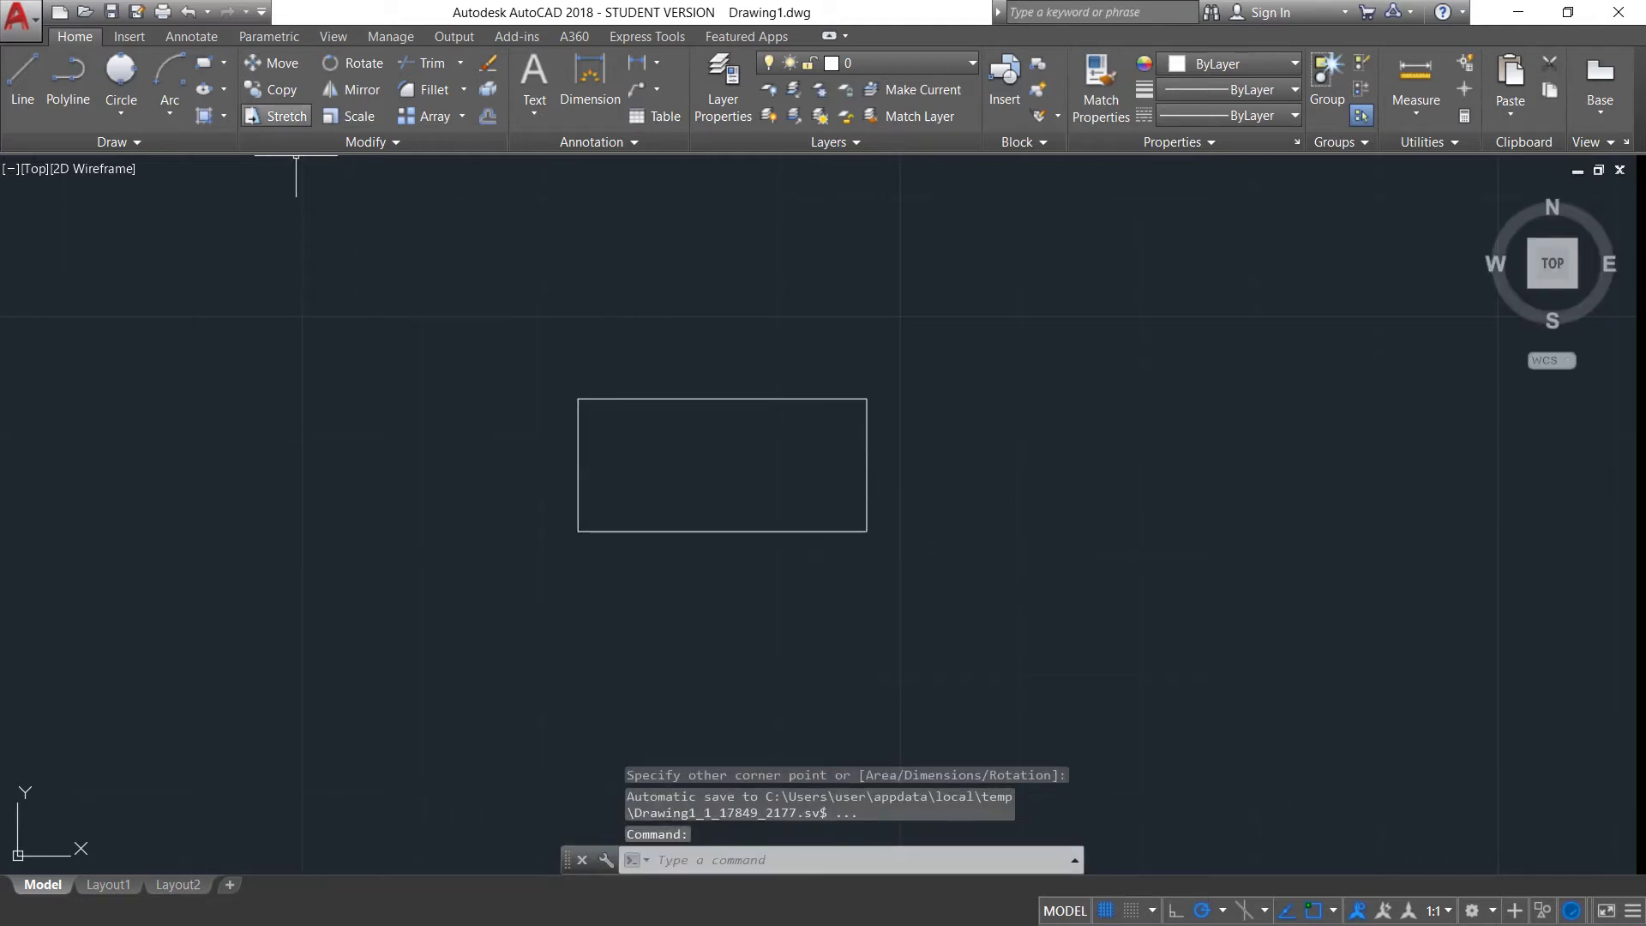
Step: Draw a 5-sided polygon centred on the rectangle's lower-right corner, inscribed in a circle of radius 15
{"action": "left_click", "coordinate": [223, 62]}
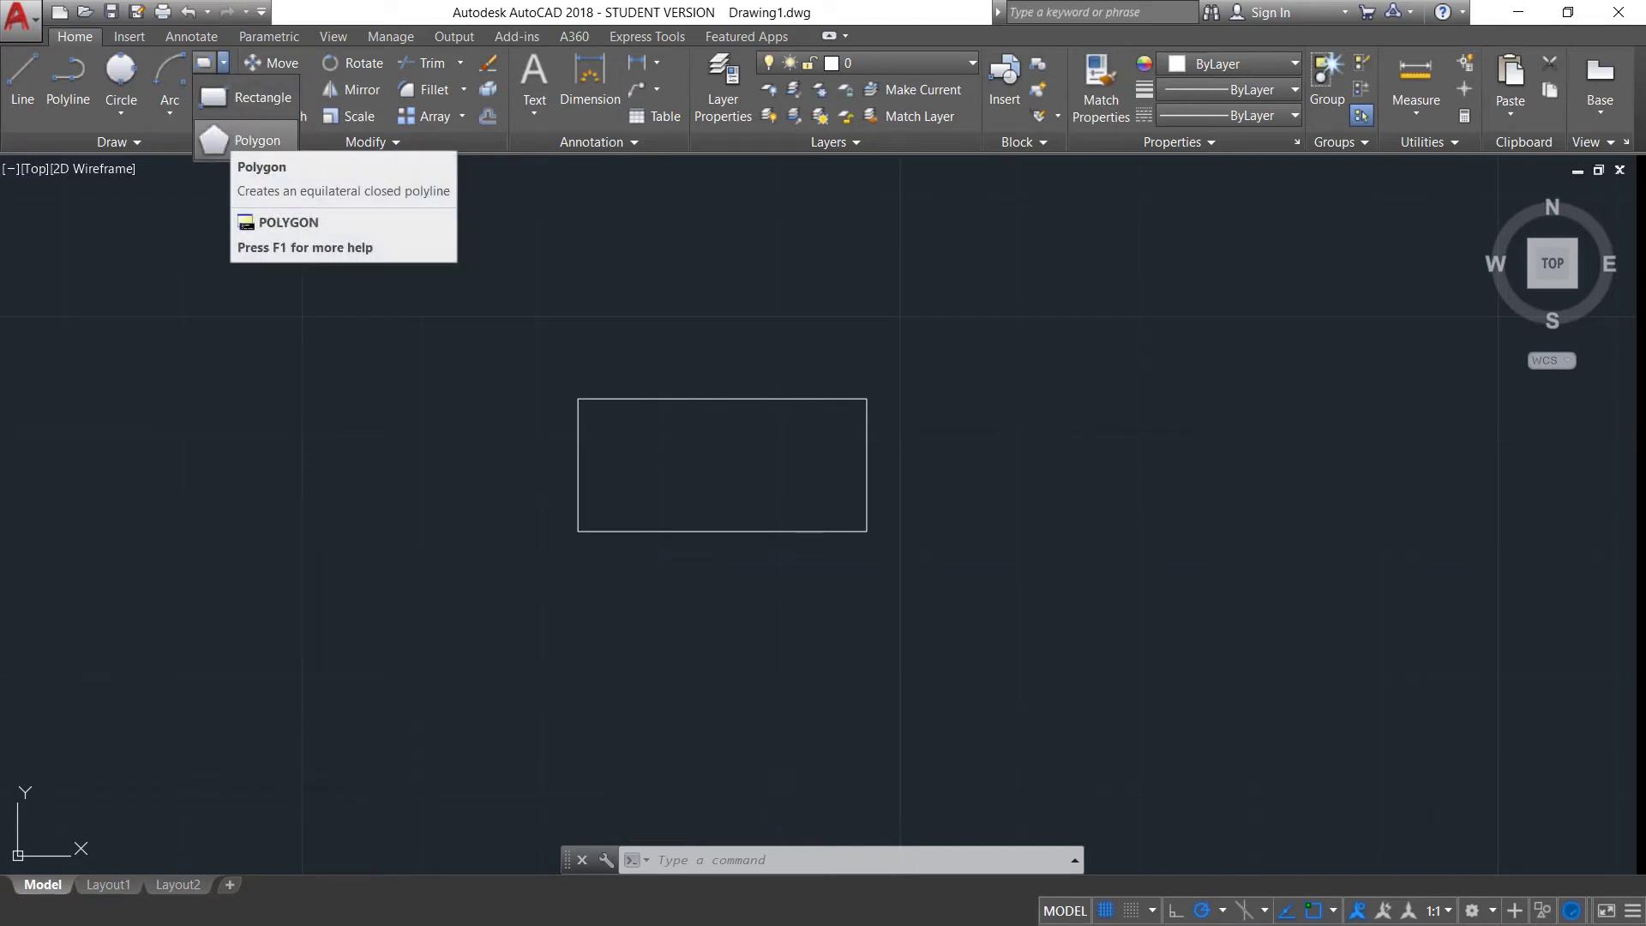
{"action": "left_click", "coordinate": [248, 140]}
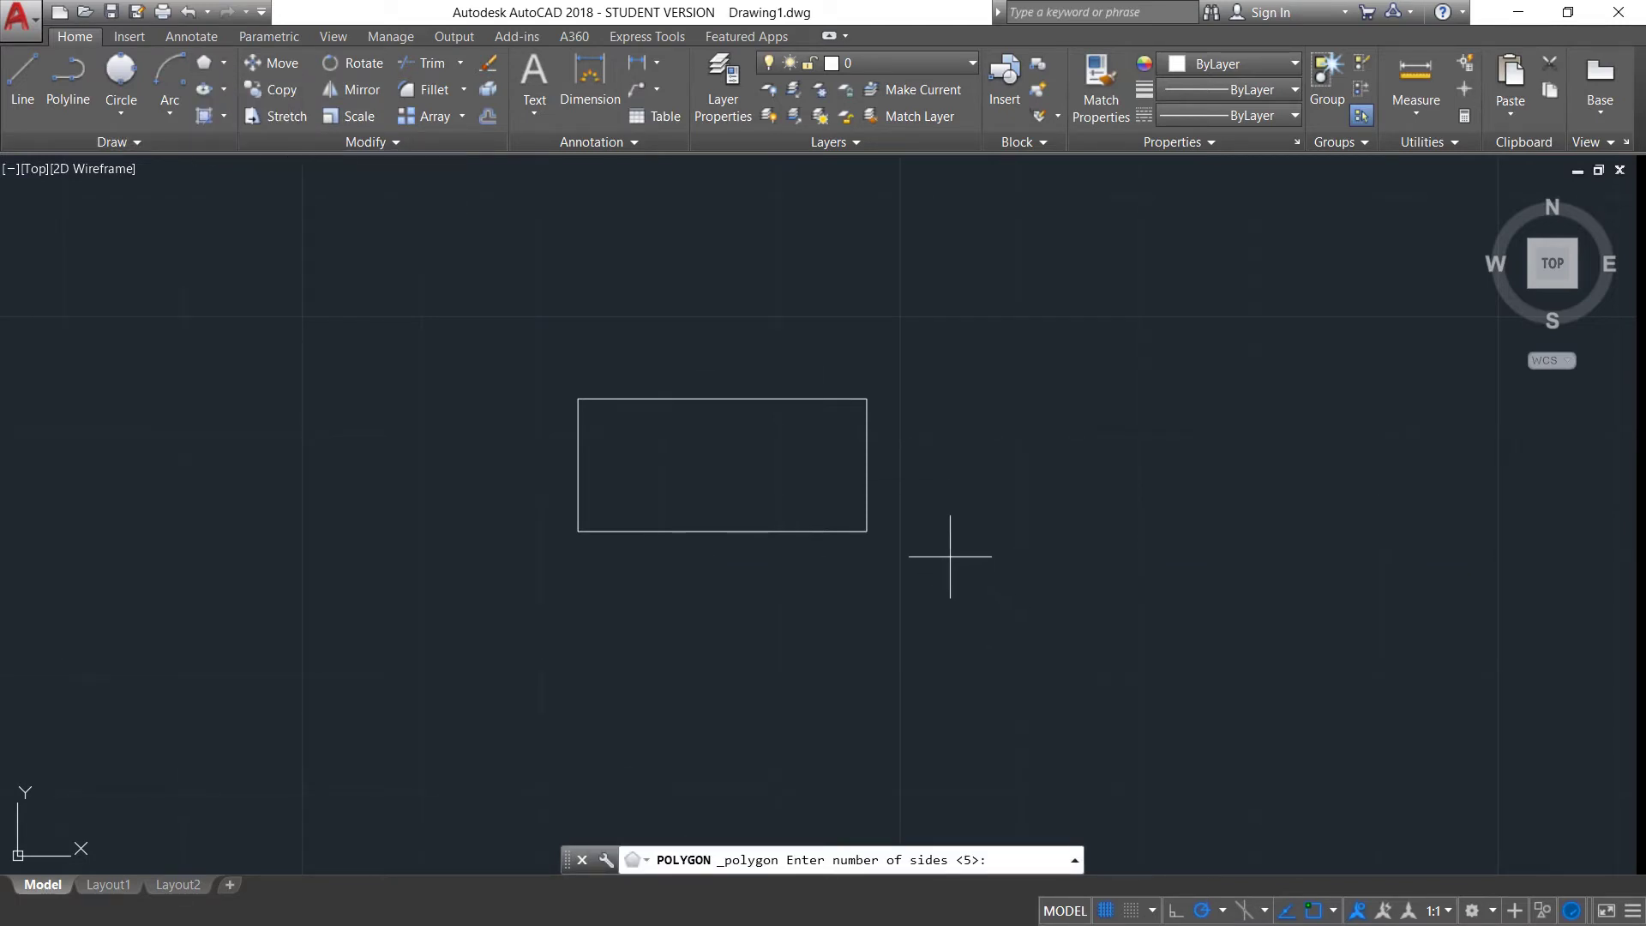
{"action": "left_click", "coordinate": [223, 63]}
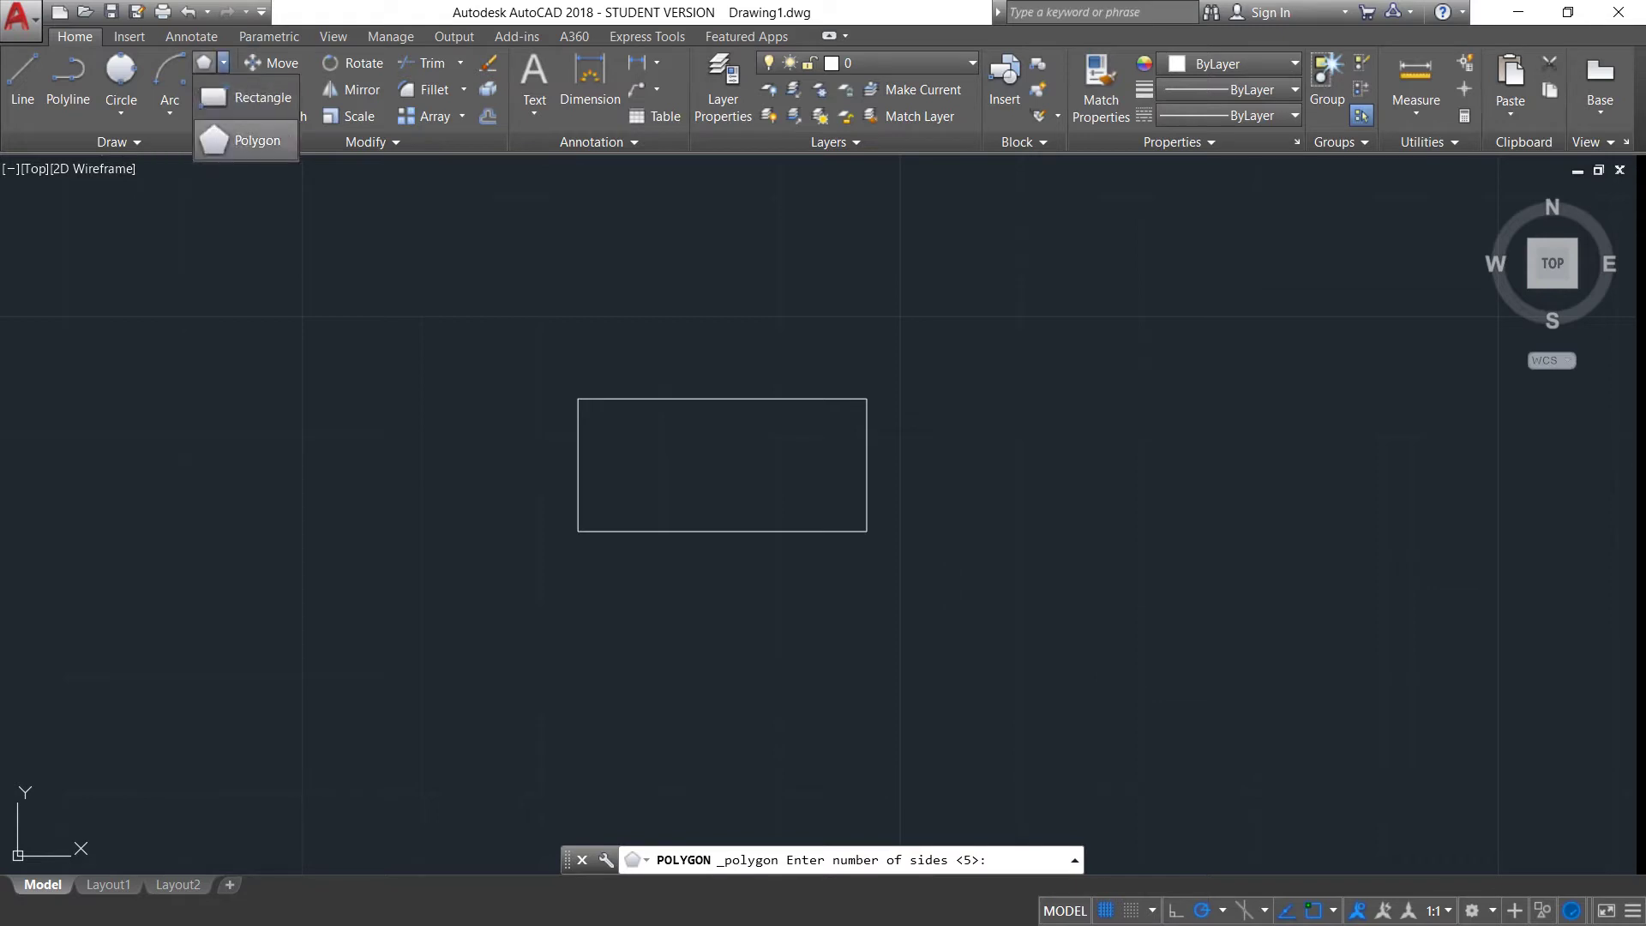
{"action": "left_click", "coordinate": [252, 139]}
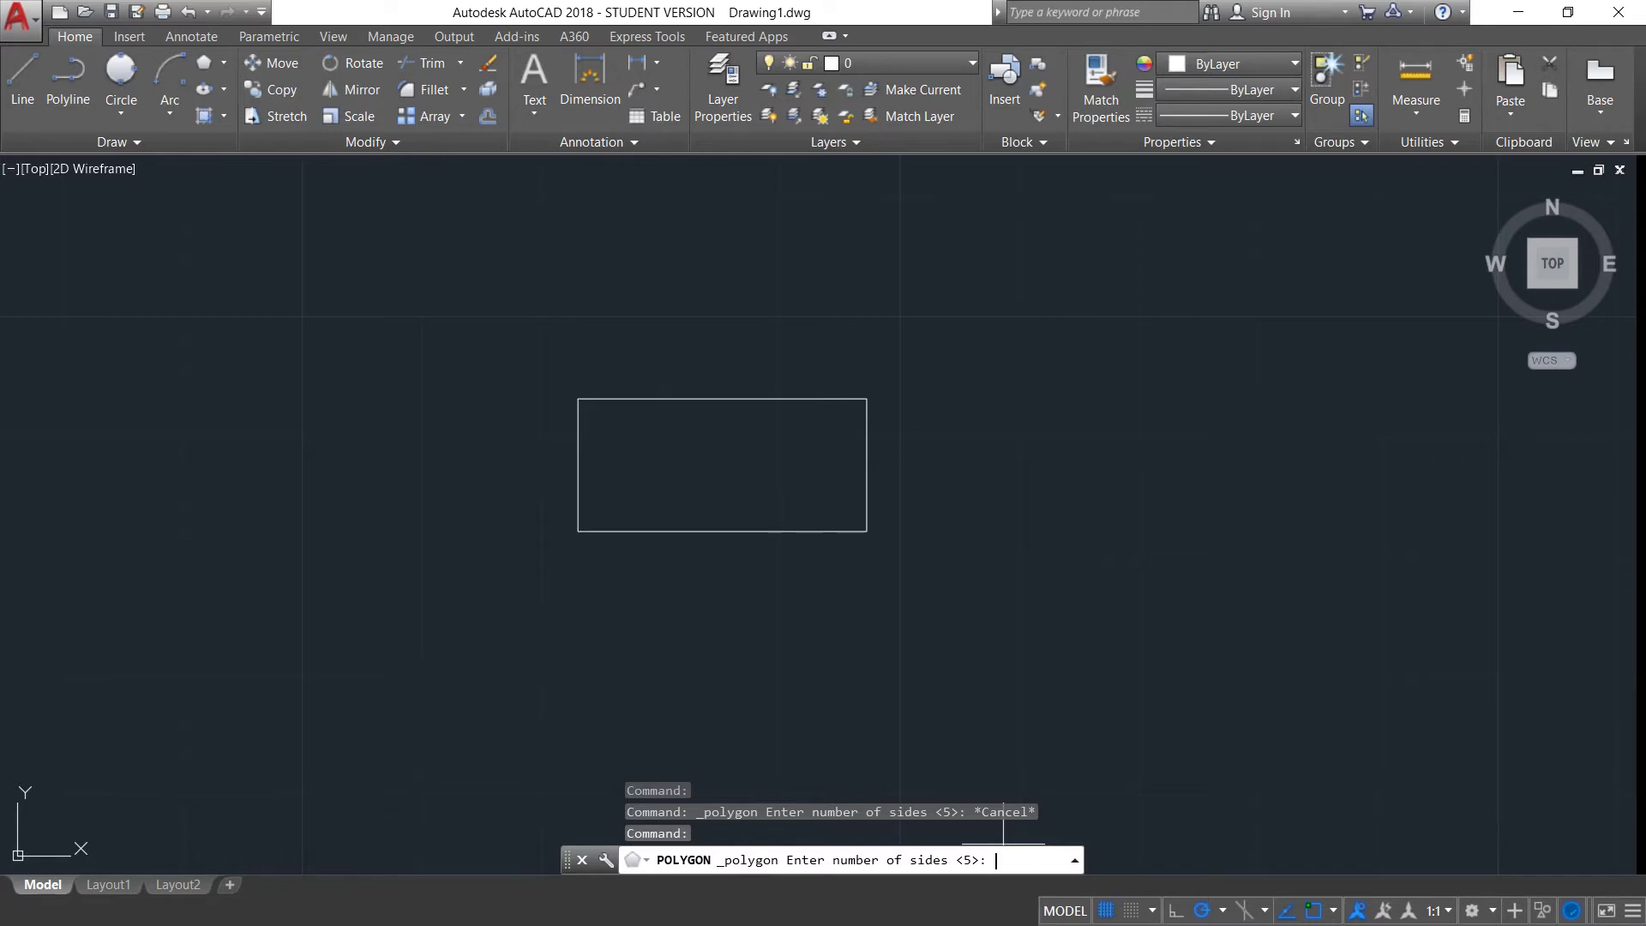
{"action": "type", "text": "5"}
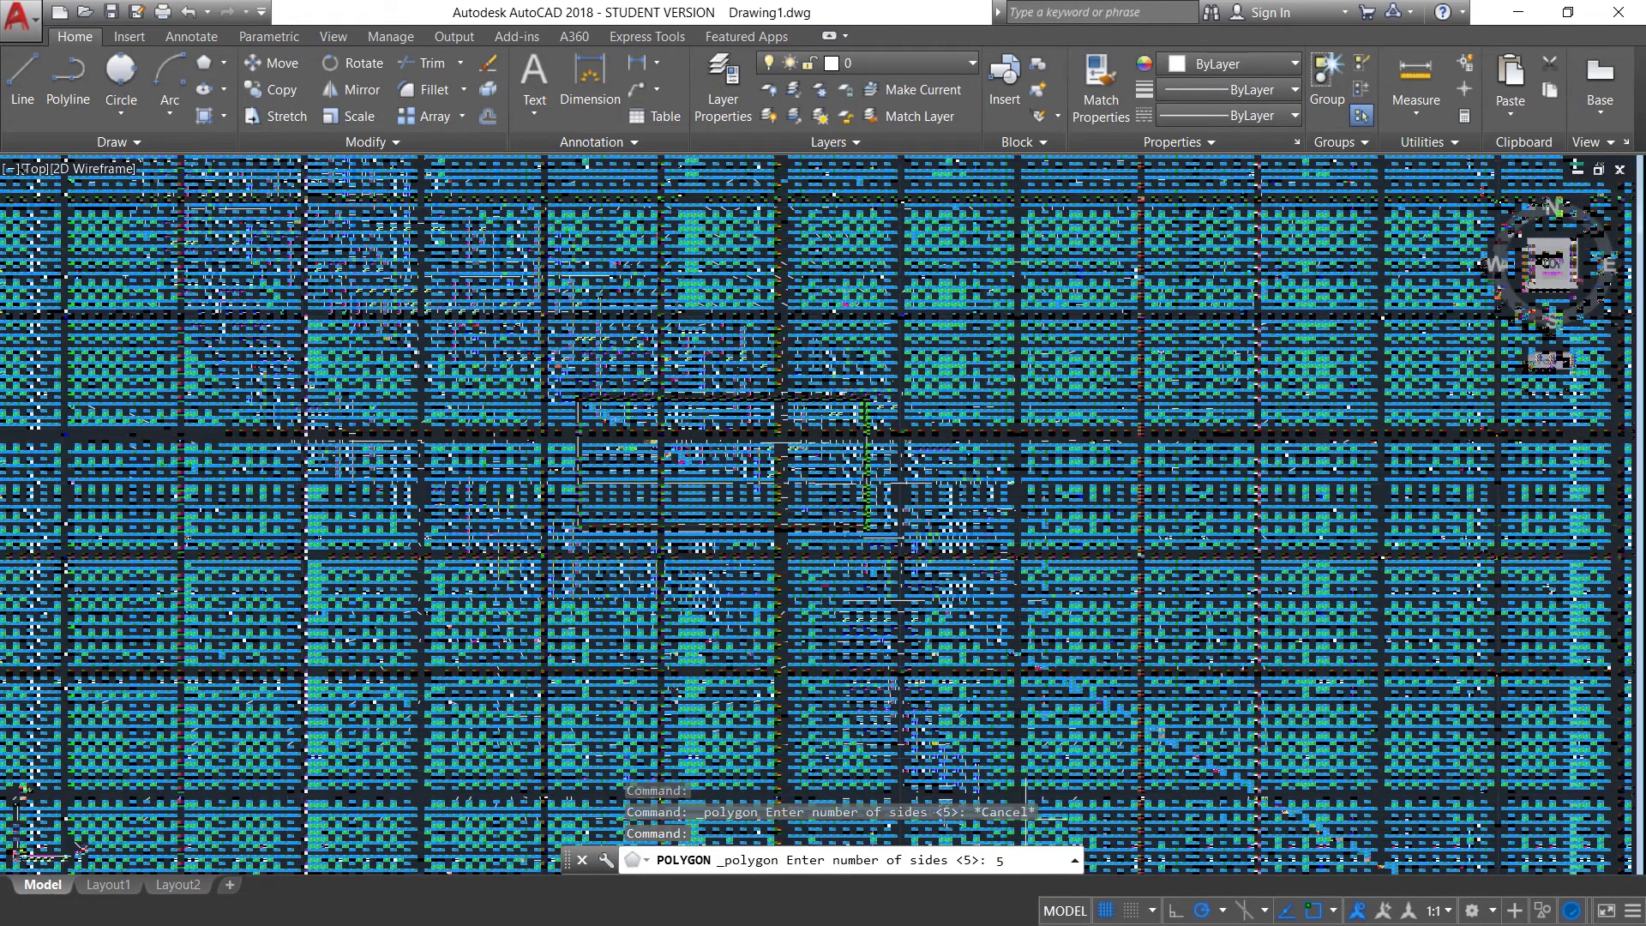
{"action": "key", "text": "Return"}
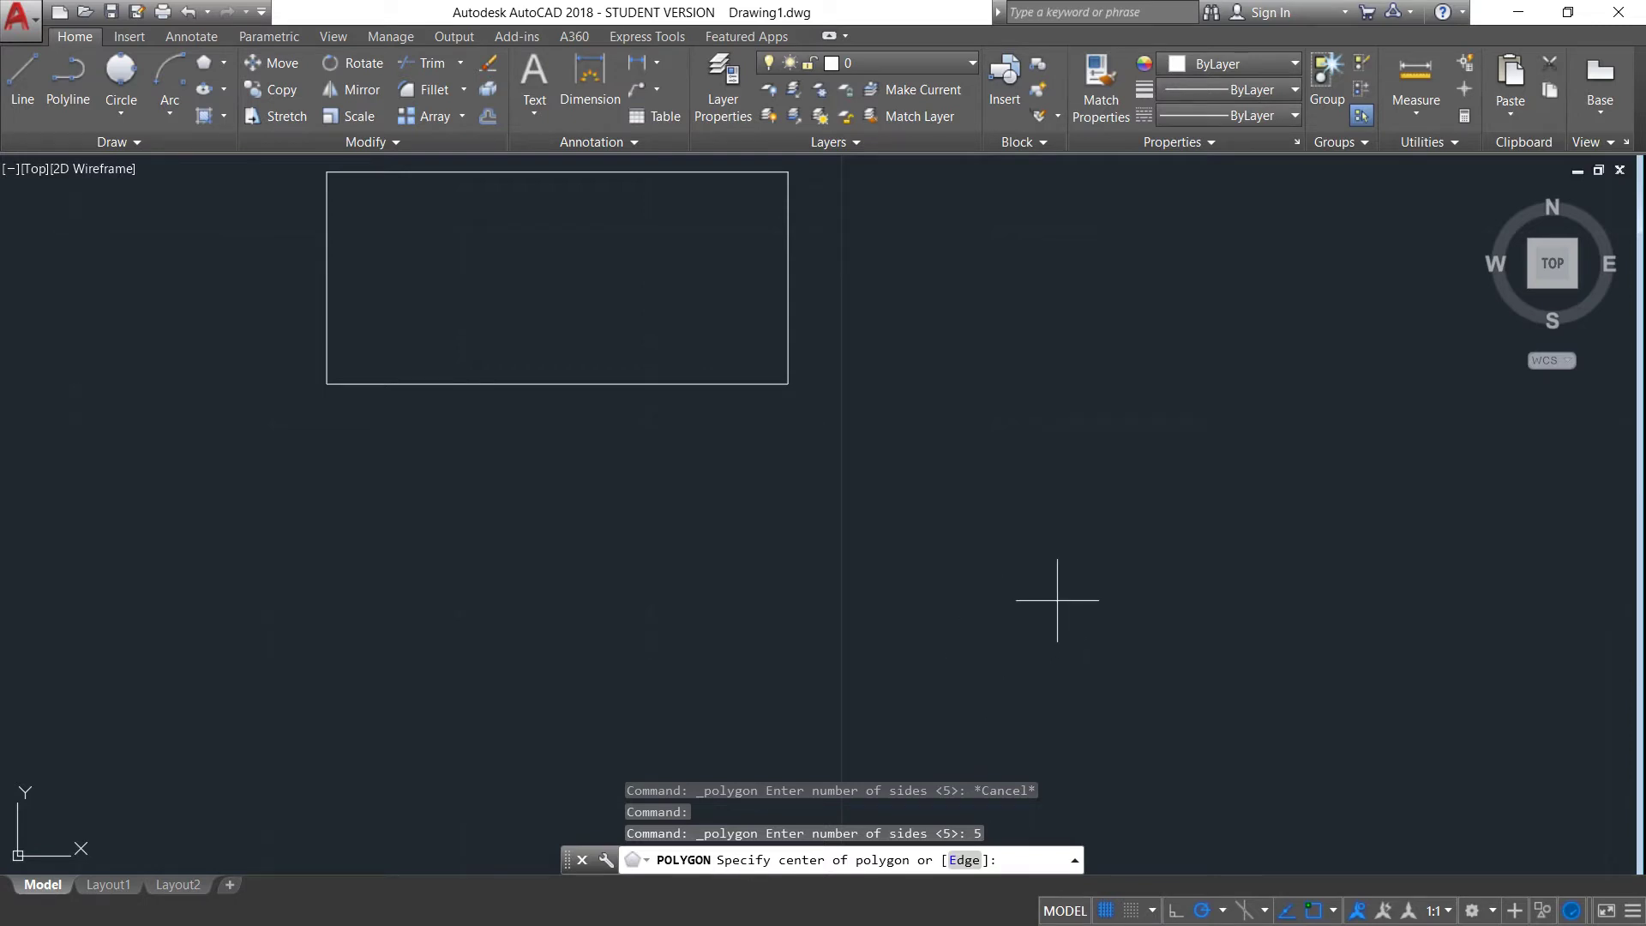
{"action": "scroll", "coordinate": [867, 617], "scroll_direction": "down", "scroll_amount": 2}
{"action": "scroll", "coordinate": [849, 591], "scroll_direction": "up", "scroll_amount": 2}
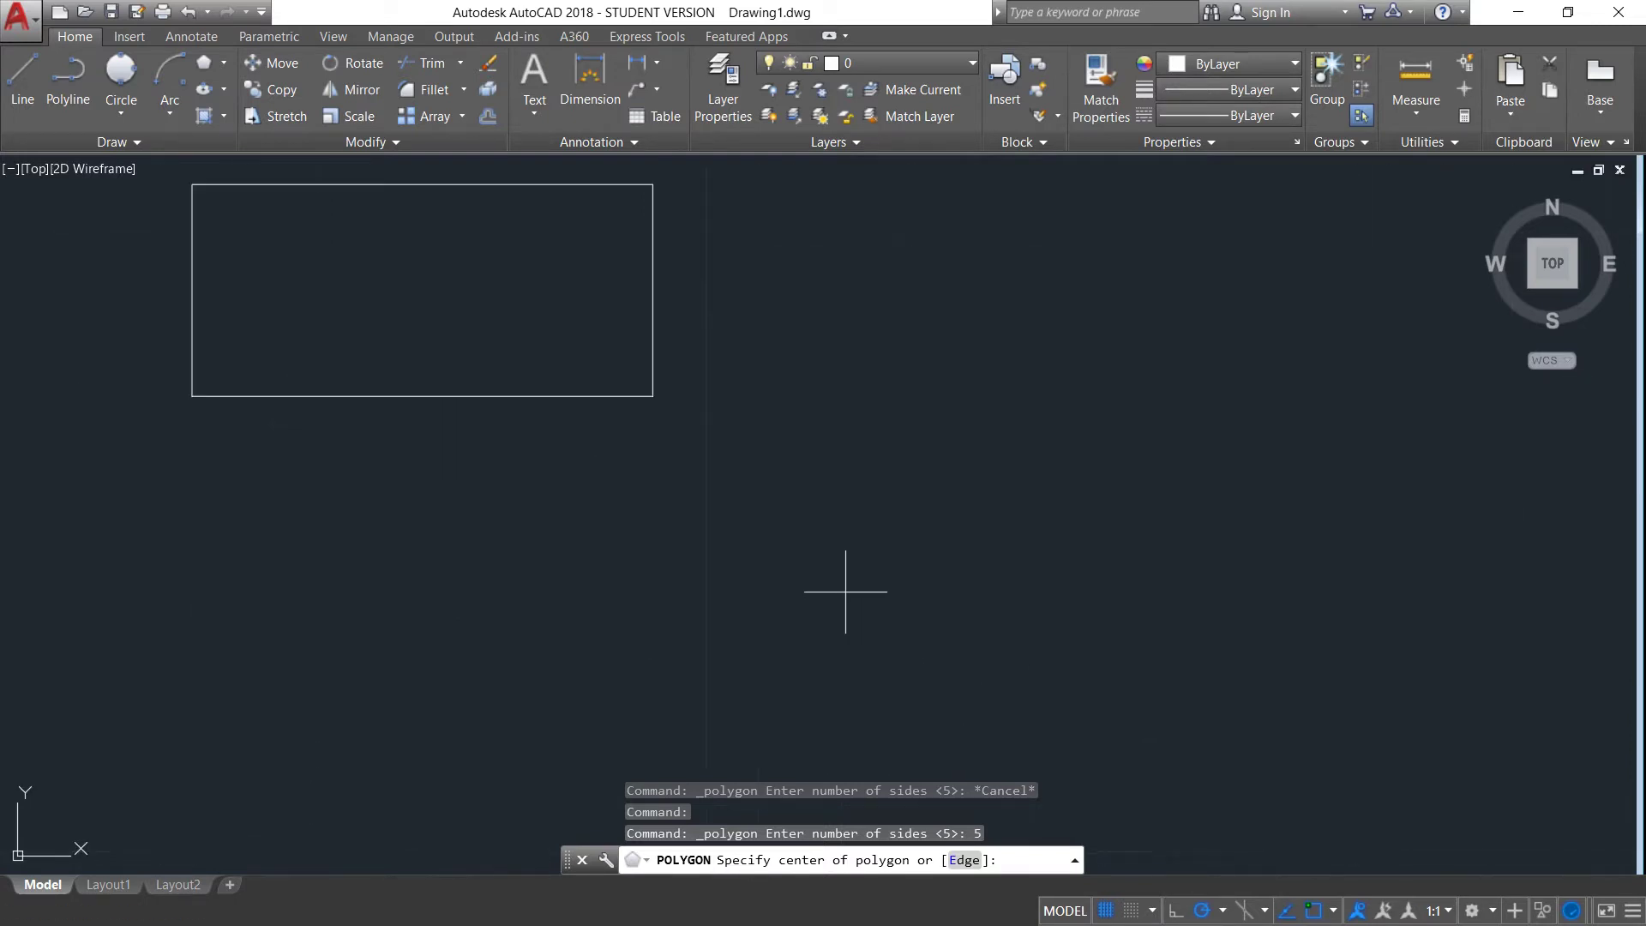
{"action": "scroll", "coordinate": [849, 606], "scroll_direction": "down", "scroll_amount": 2}
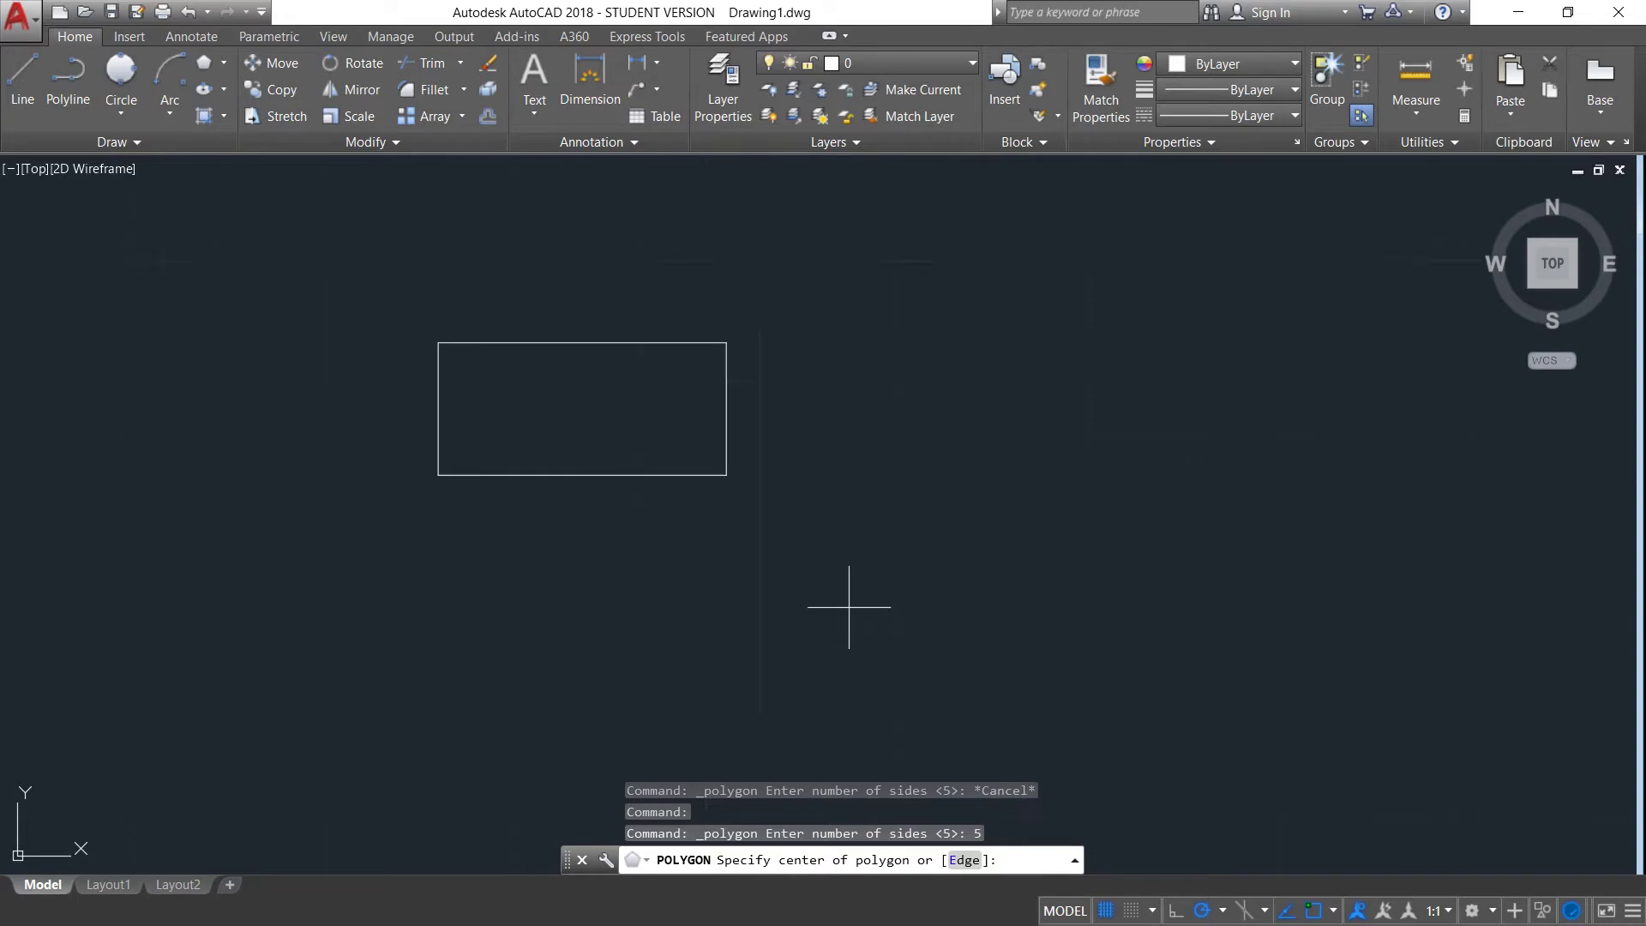
{"action": "scroll", "coordinate": [878, 522], "scroll_direction": "up", "scroll_amount": 2}
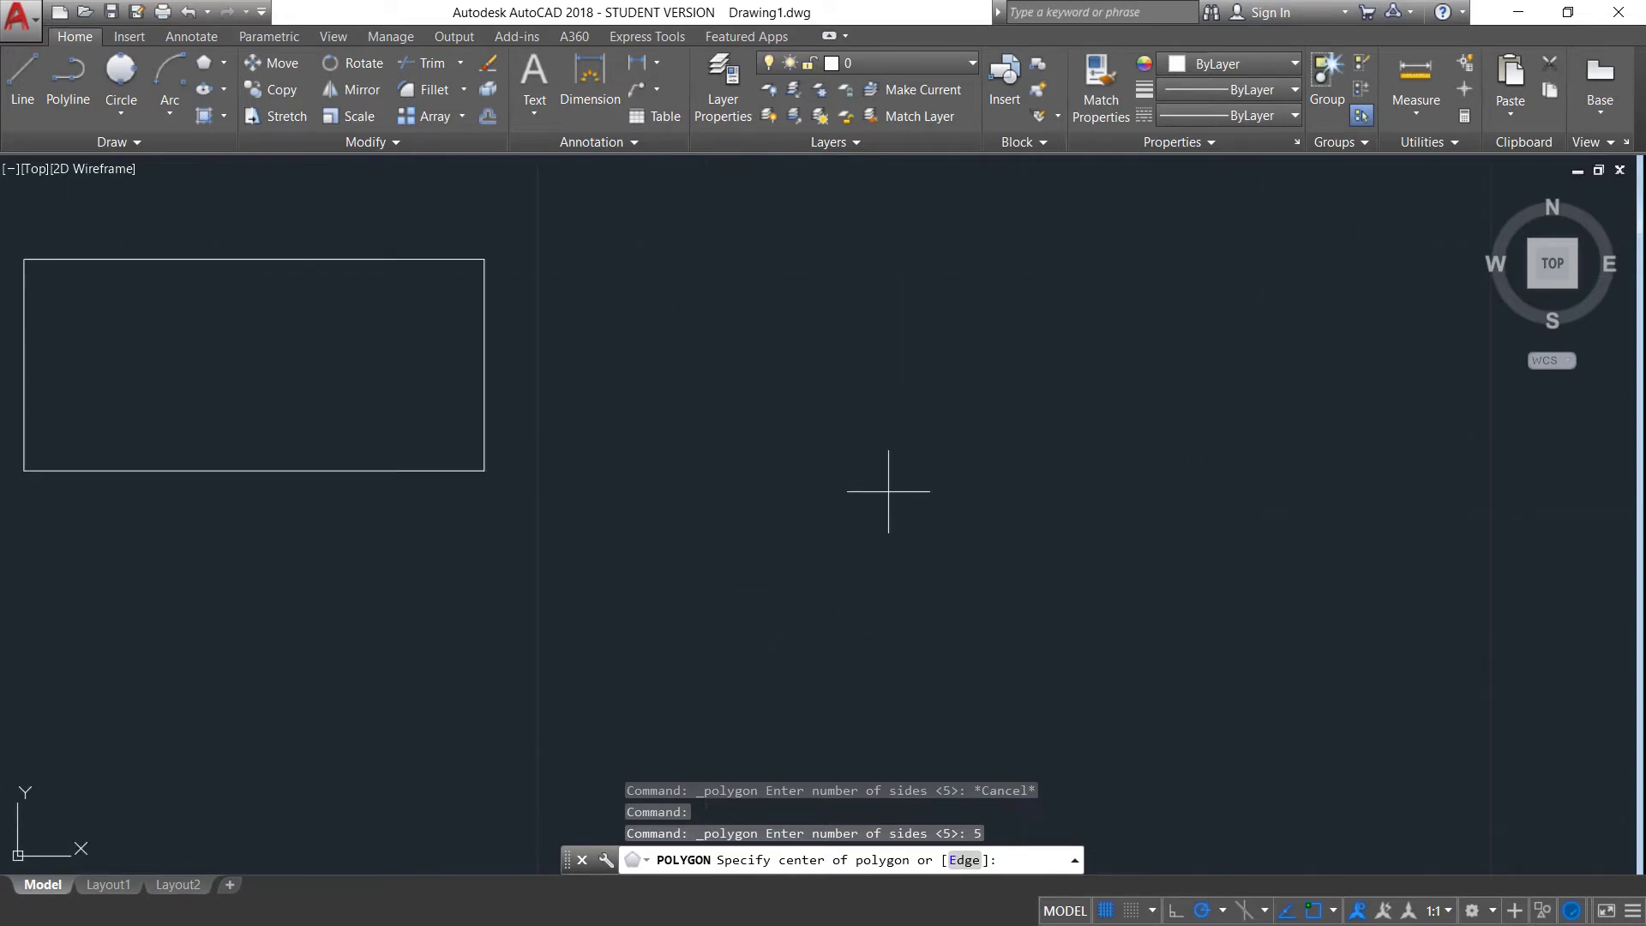
{"action": "middle_click_drag", "start_coordinate": [647, 457], "coordinate": [741, 495]}
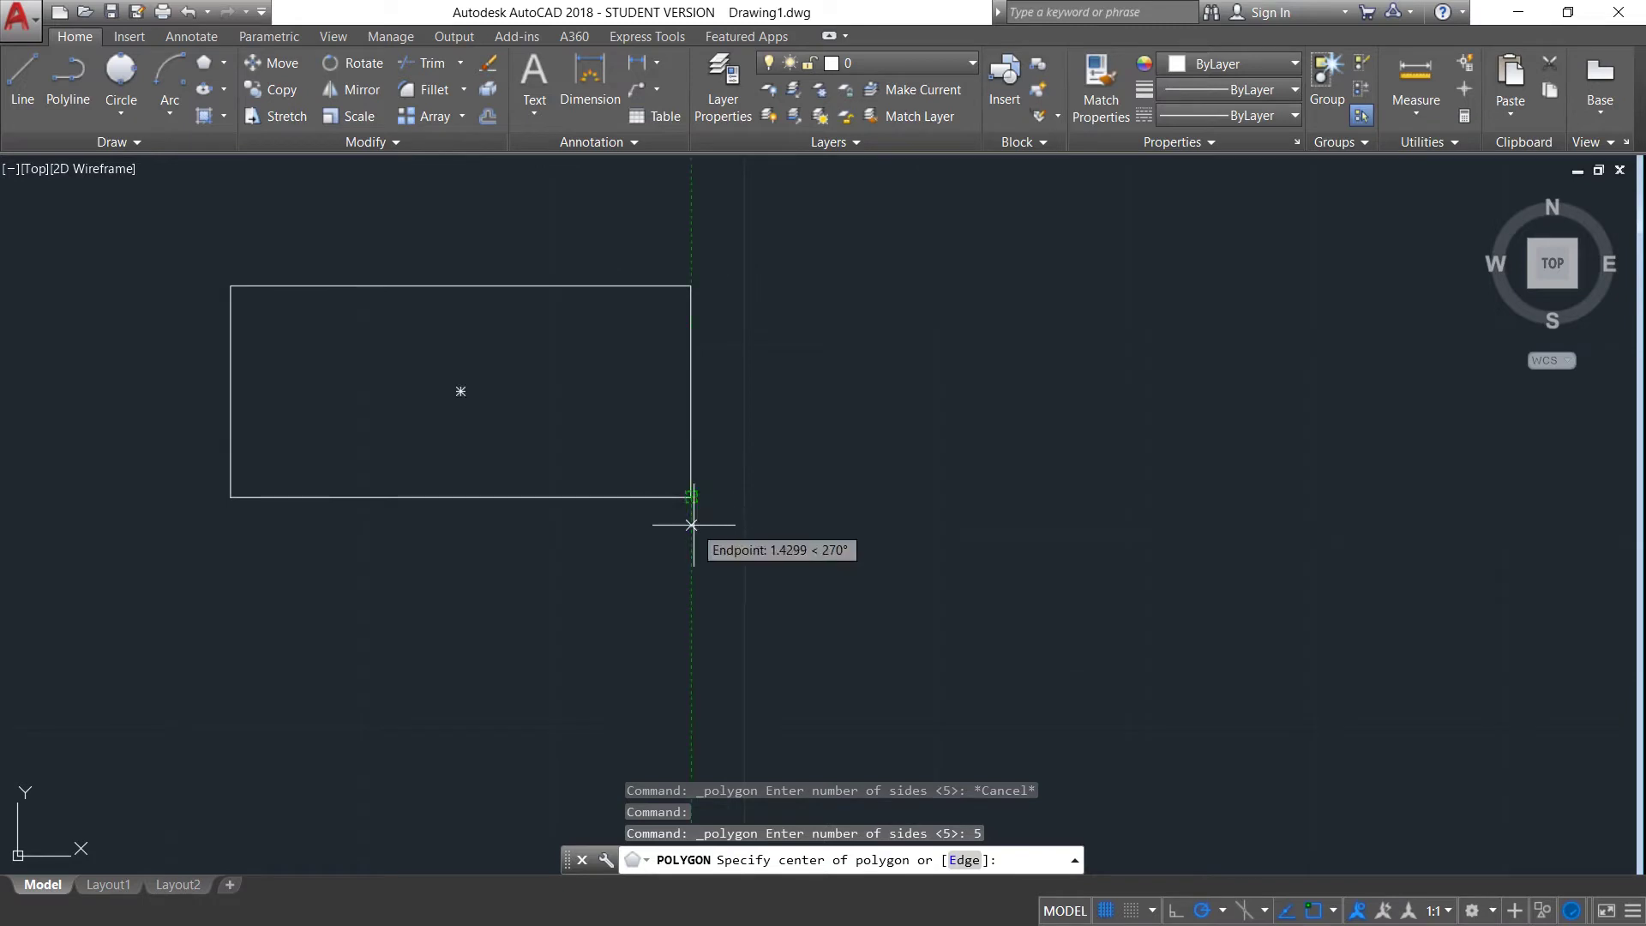
{"action": "left_click", "coordinate": [692, 497]}
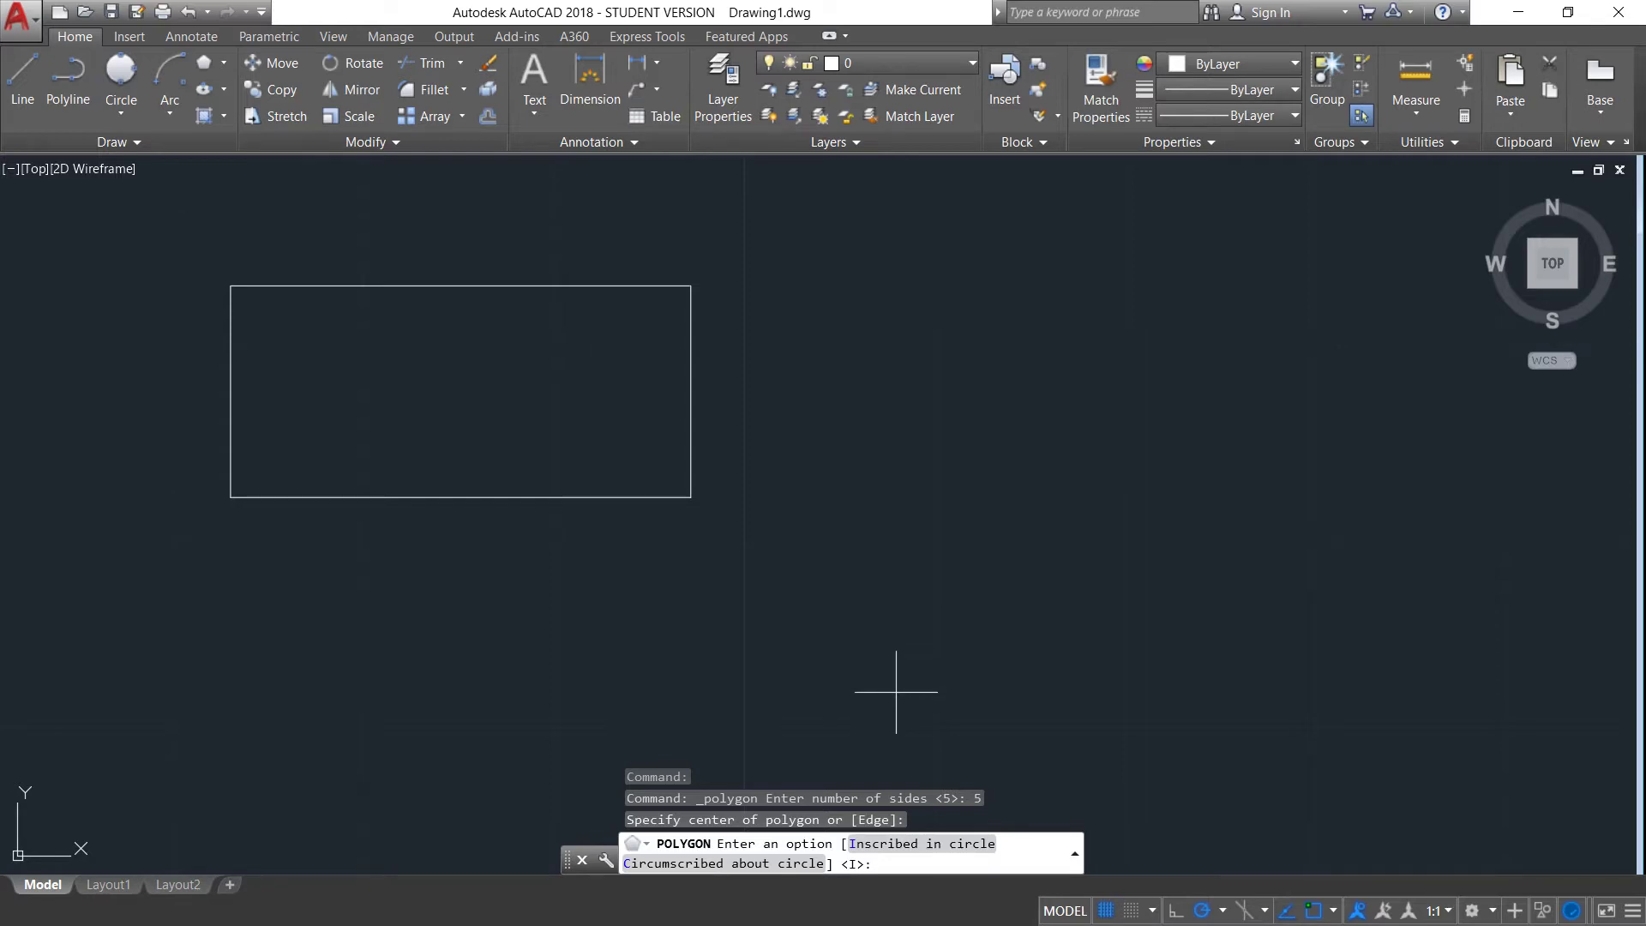
{"action": "left_click", "coordinate": [952, 844]}
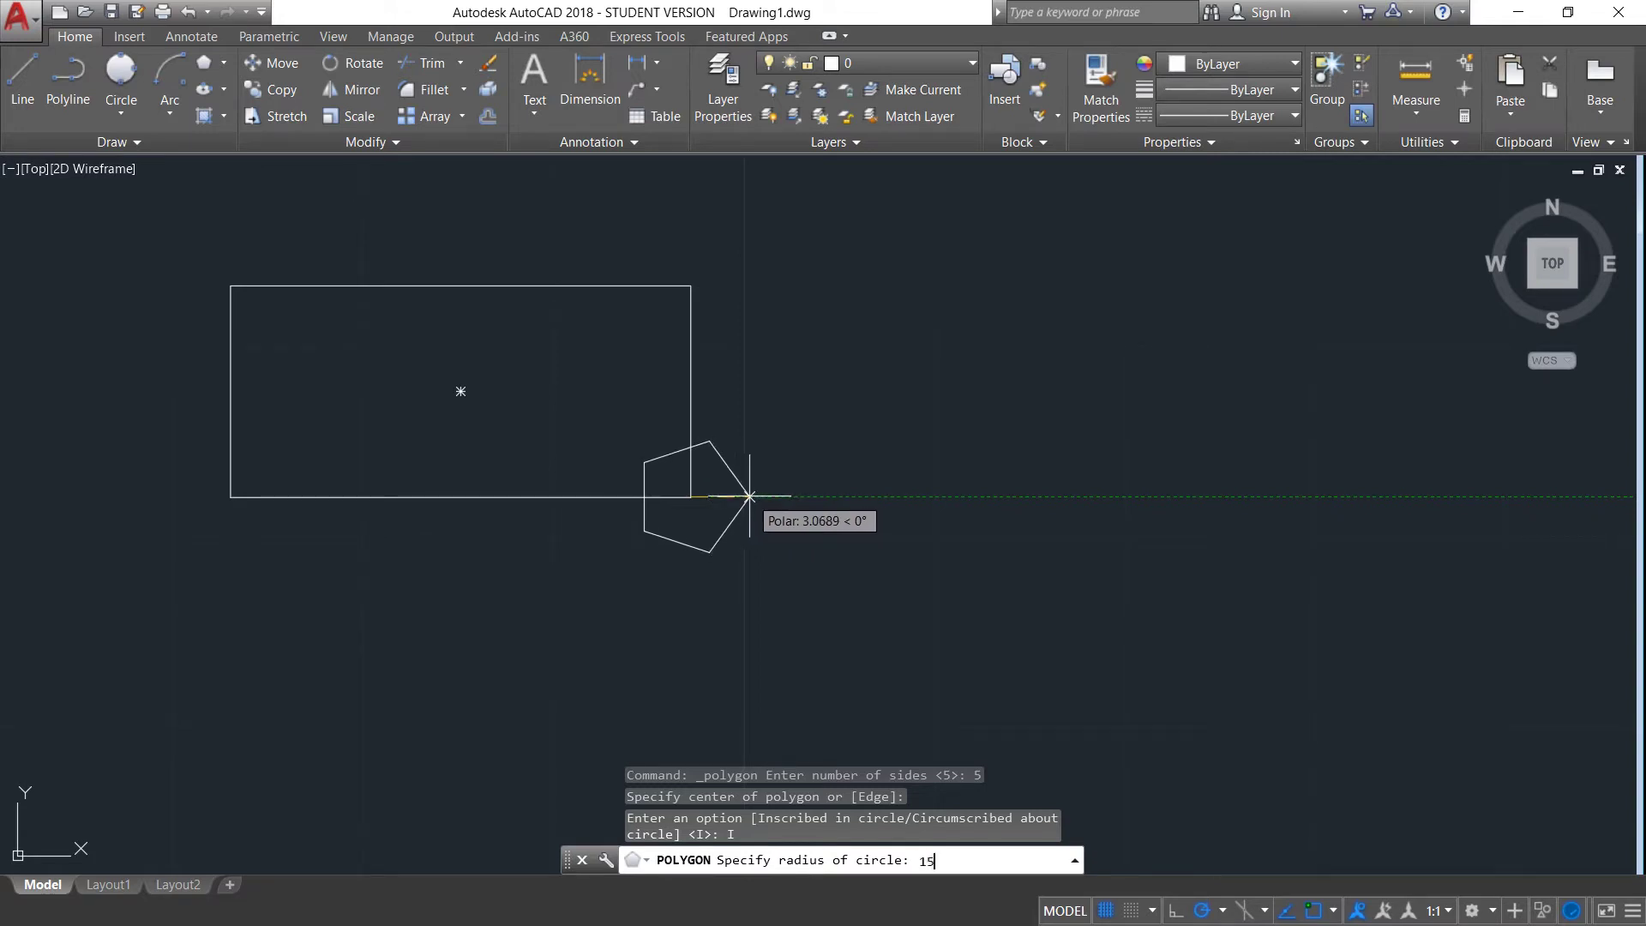
{"action": "key", "text": "Return"}
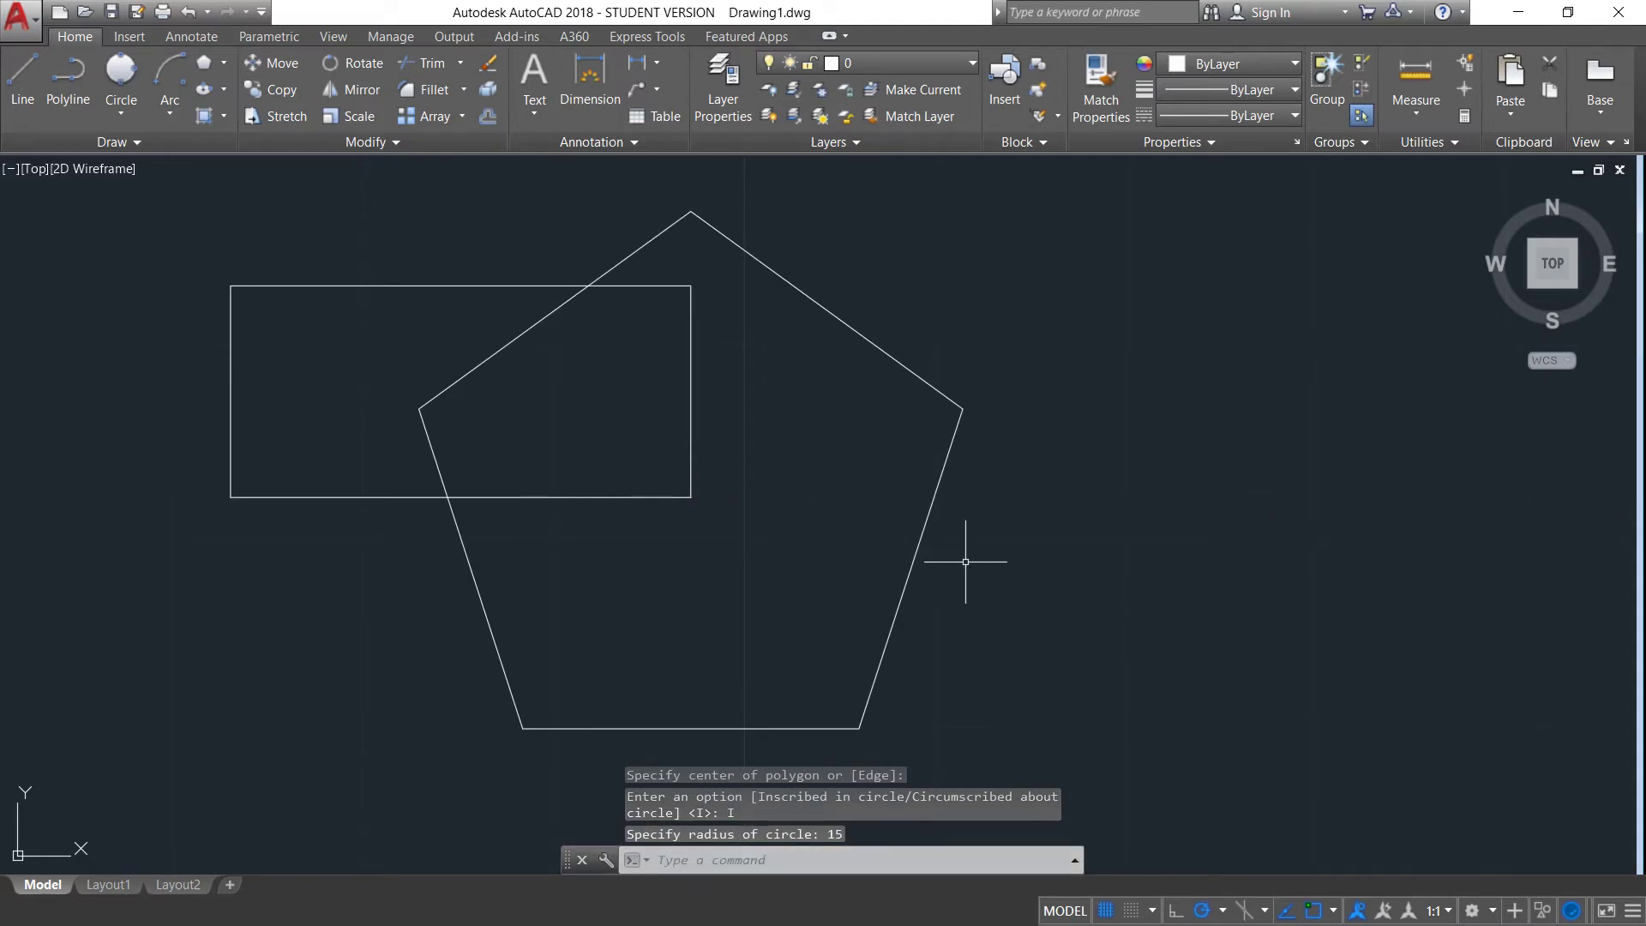
Step: Draw a center-based ellipse in the empty space right of the pentagon, with a horizontal half-axis of 10 and a vertical half-axis of 20
{"action": "scroll", "coordinate": [986, 584], "scroll_direction": "down", "scroll_amount": 2}
{"action": "middle_click_drag", "start_coordinate": [1025, 610], "coordinate": [969, 538]}
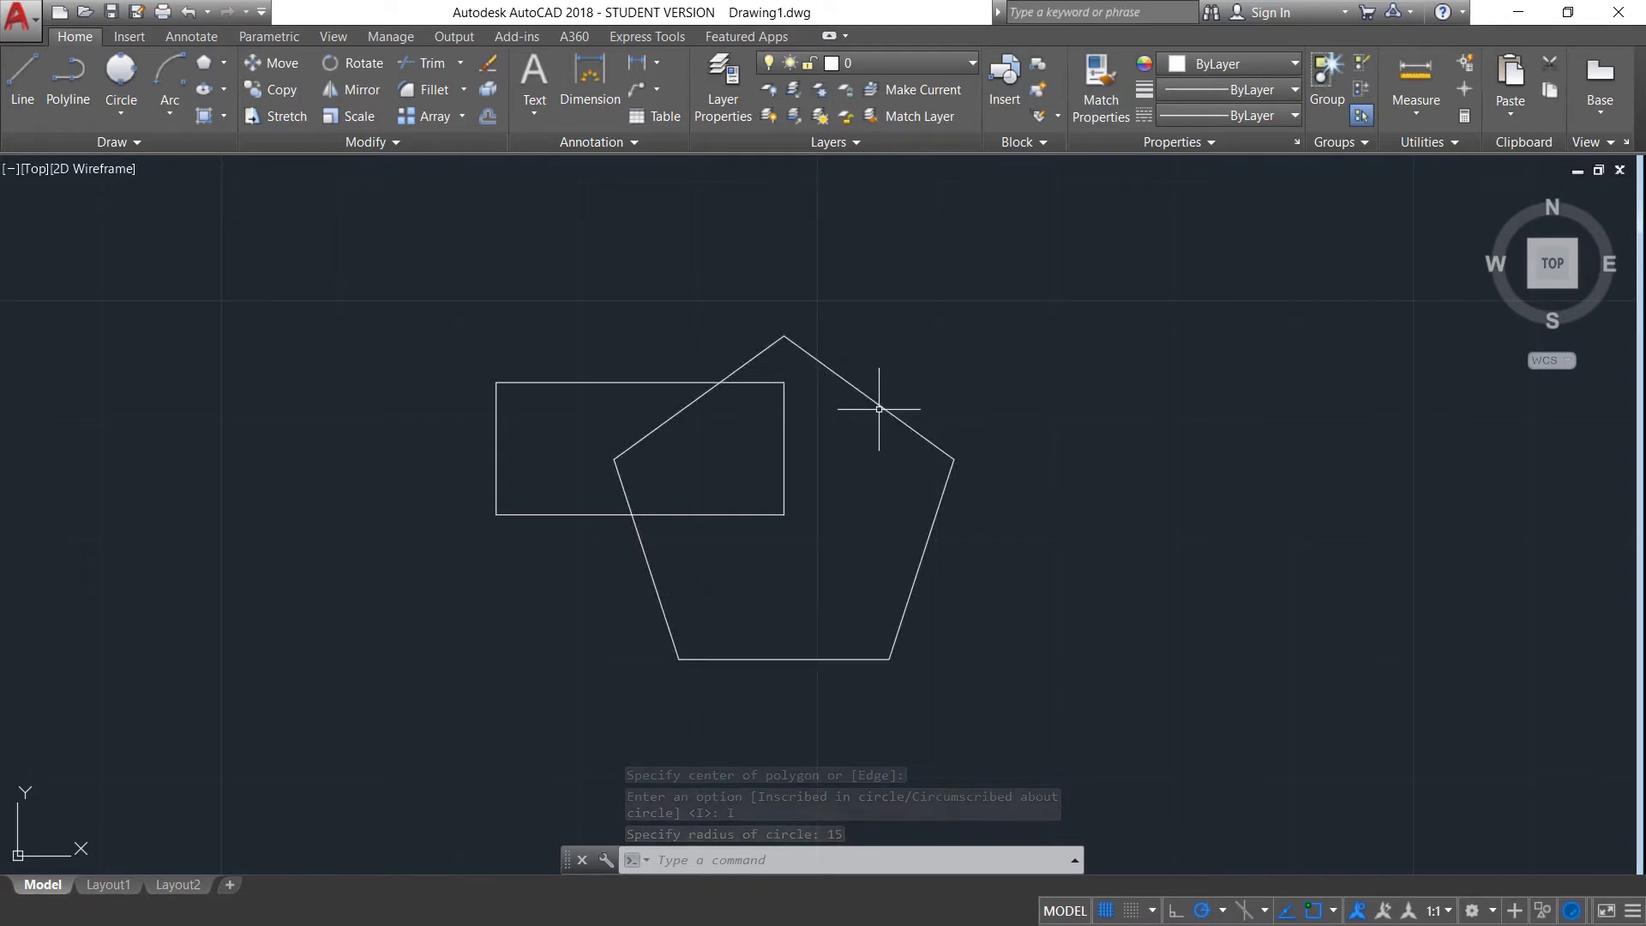
{"action": "middle_click_drag", "start_coordinate": [828, 345], "coordinate": [768, 345]}
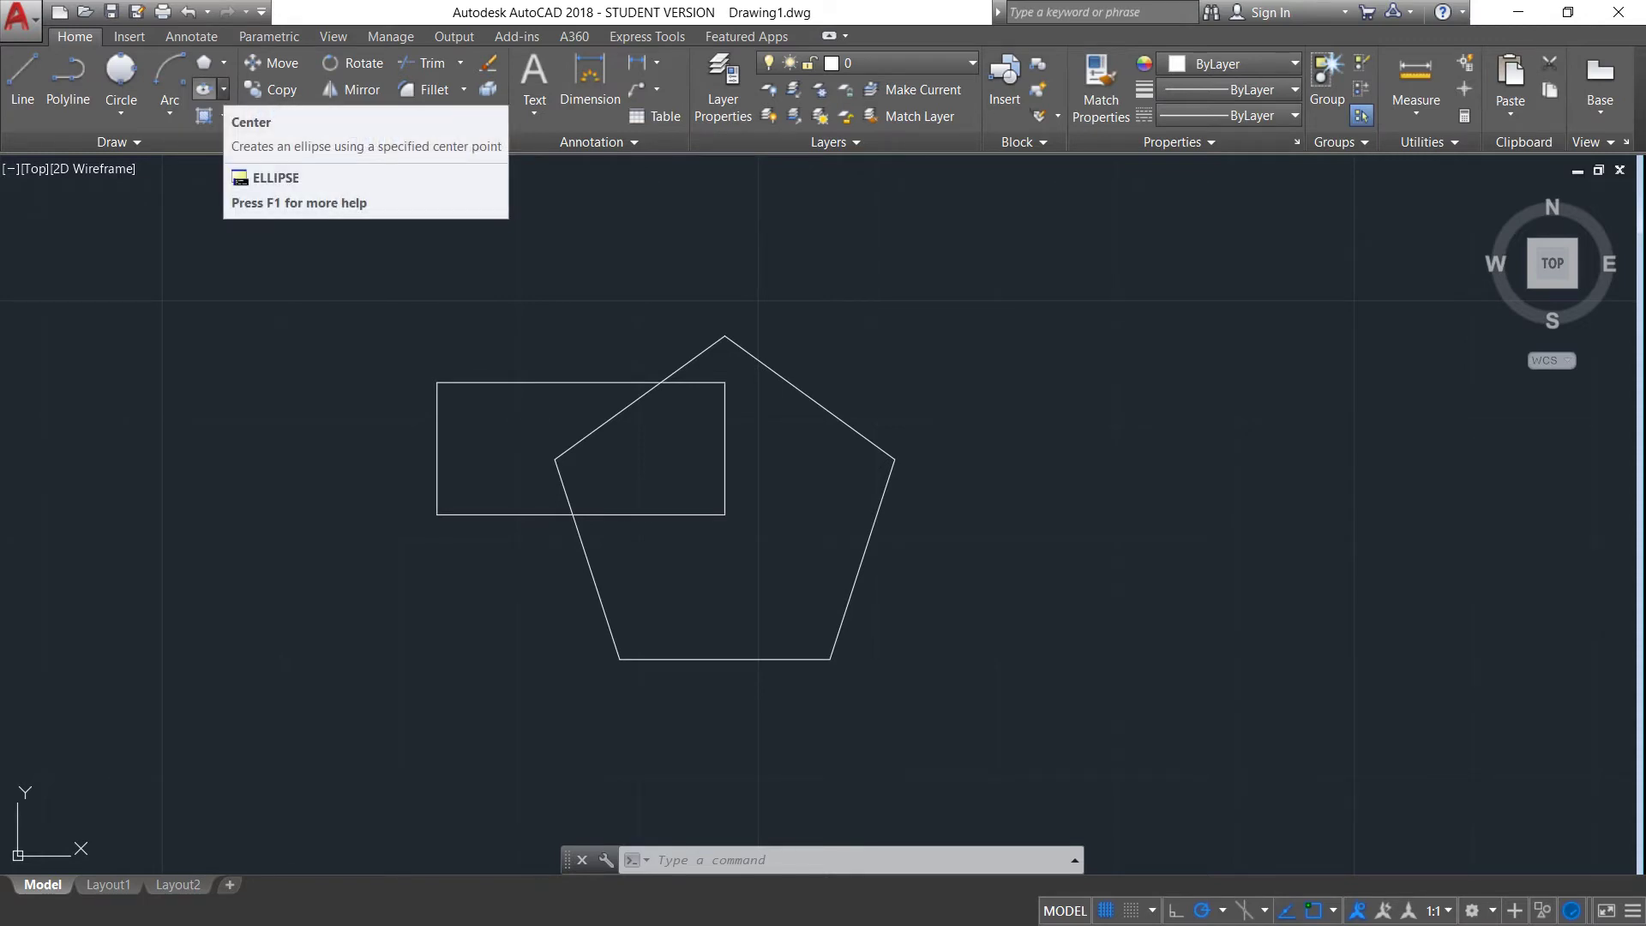
{"action": "left_click", "coordinate": [223, 89]}
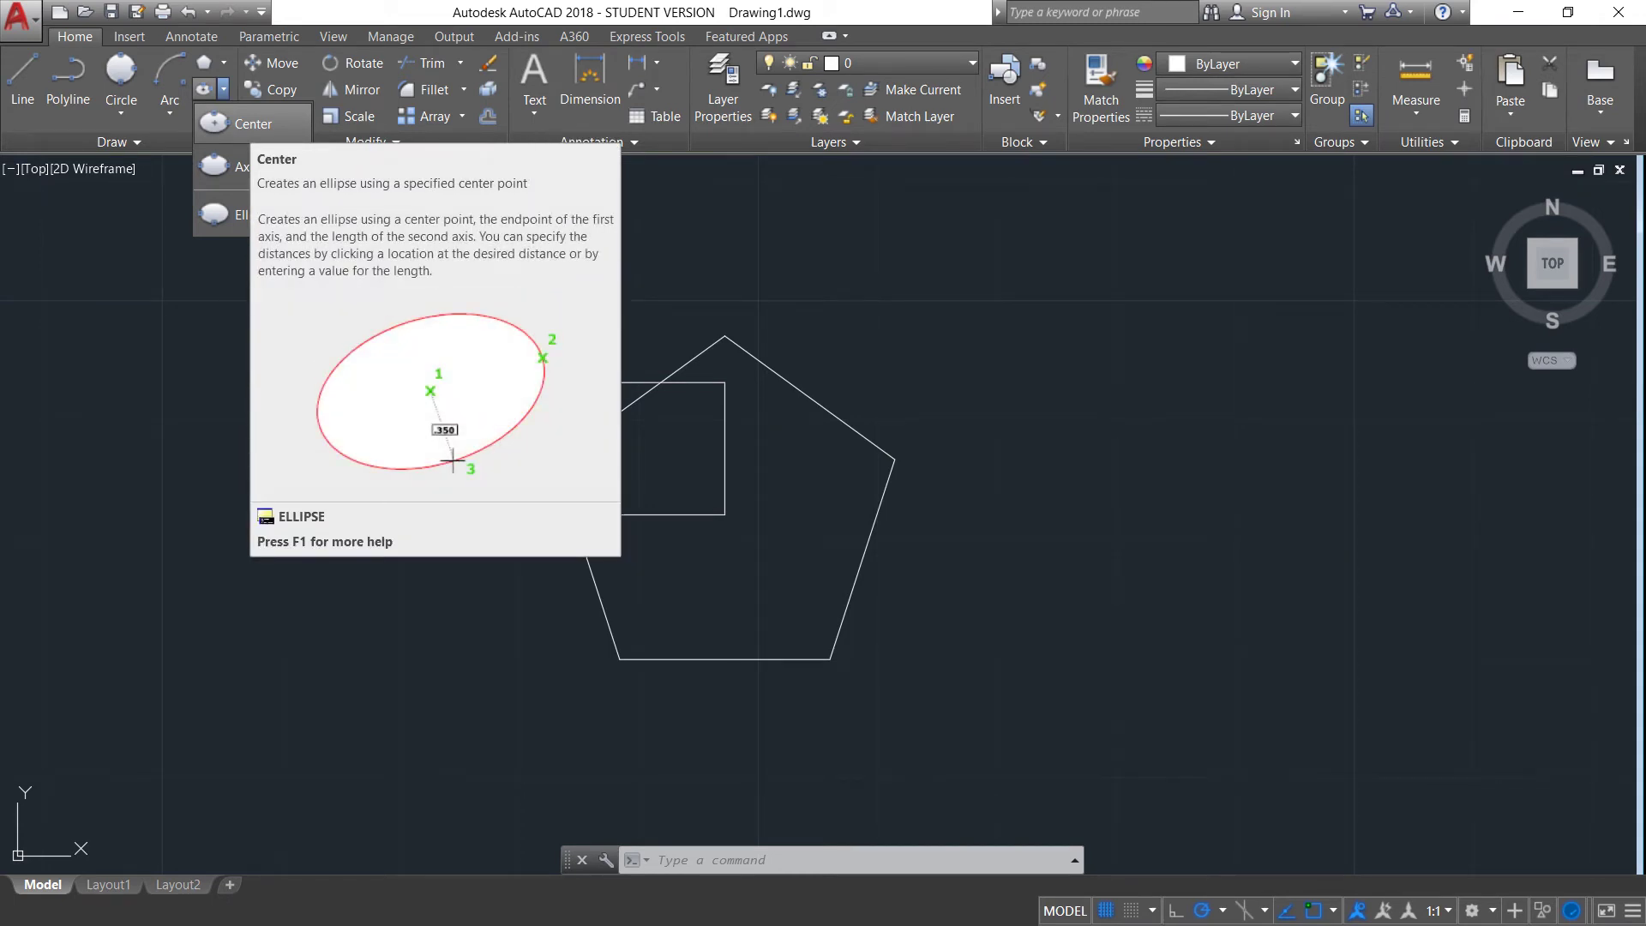
{"action": "left_click", "coordinate": [233, 124]}
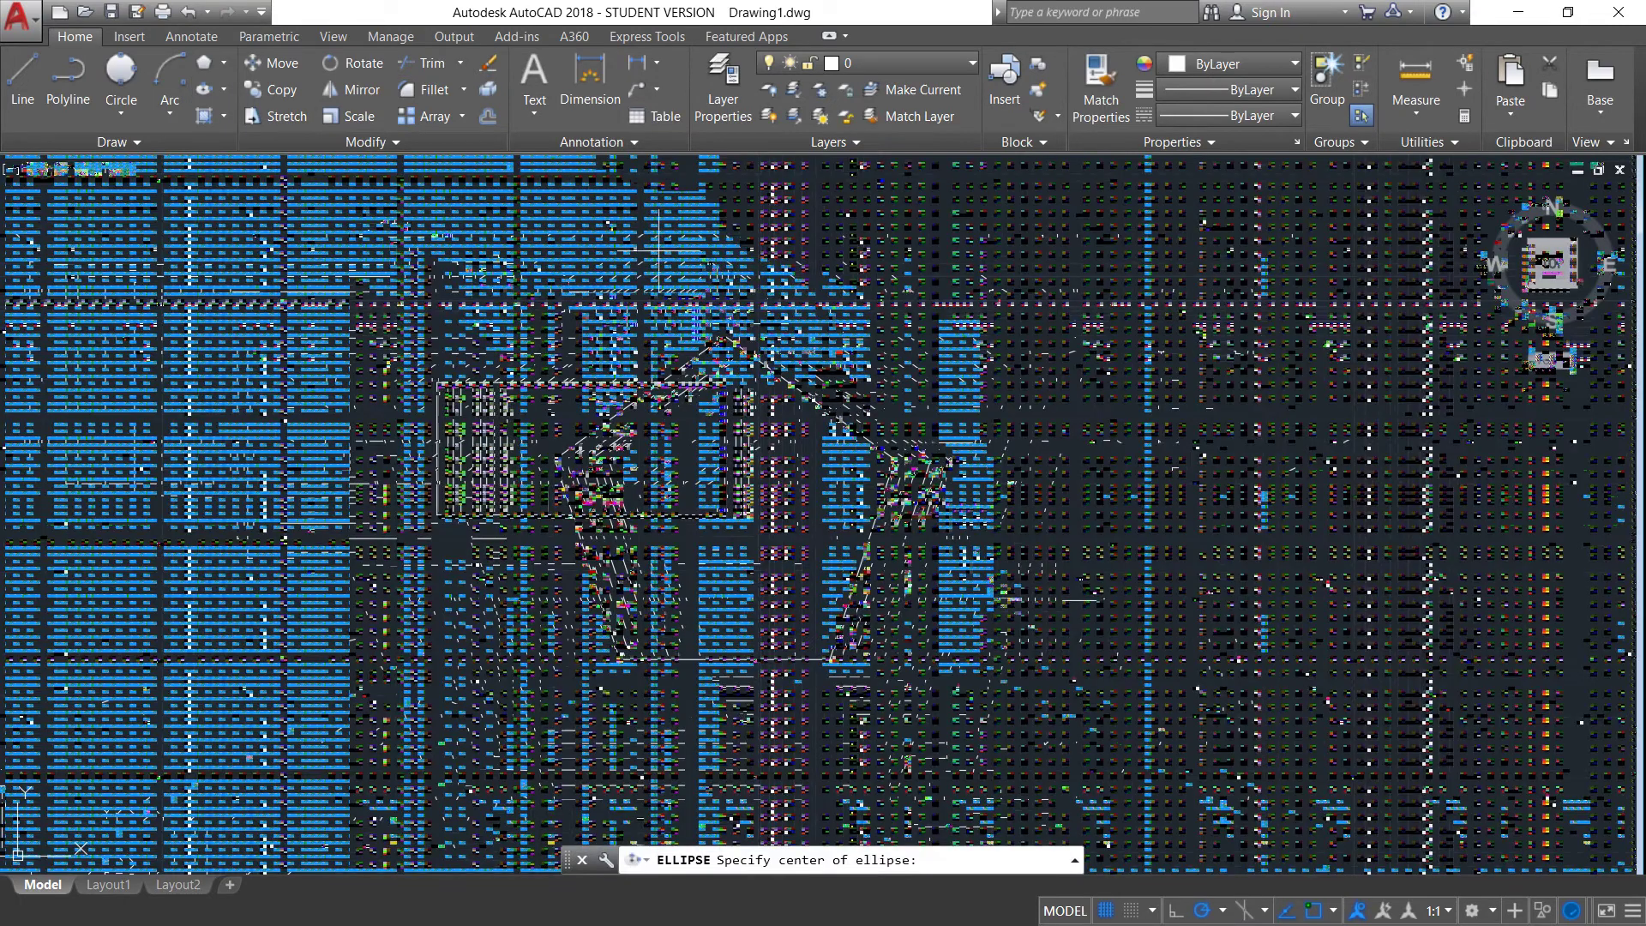
{"action": "scroll", "coordinate": [821, 407], "scroll_direction": "up", "scroll_amount": 1}
{"action": "scroll", "coordinate": [900, 438], "scroll_direction": "down", "scroll_amount": 1}
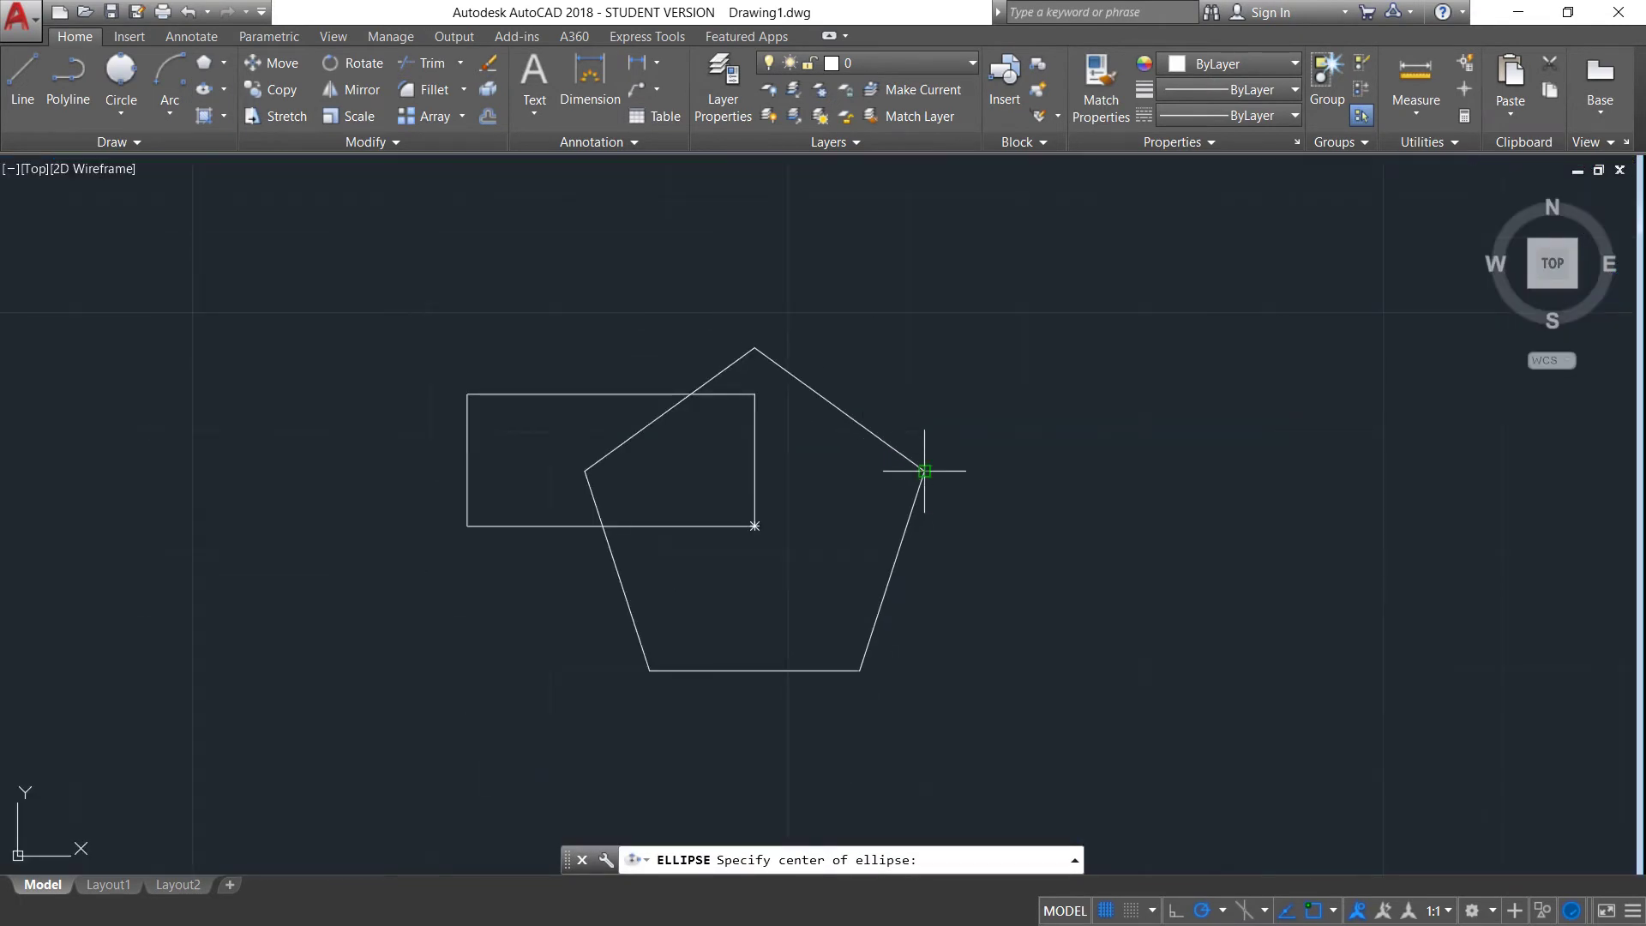
{"action": "left_click", "coordinate": [1089, 392]}
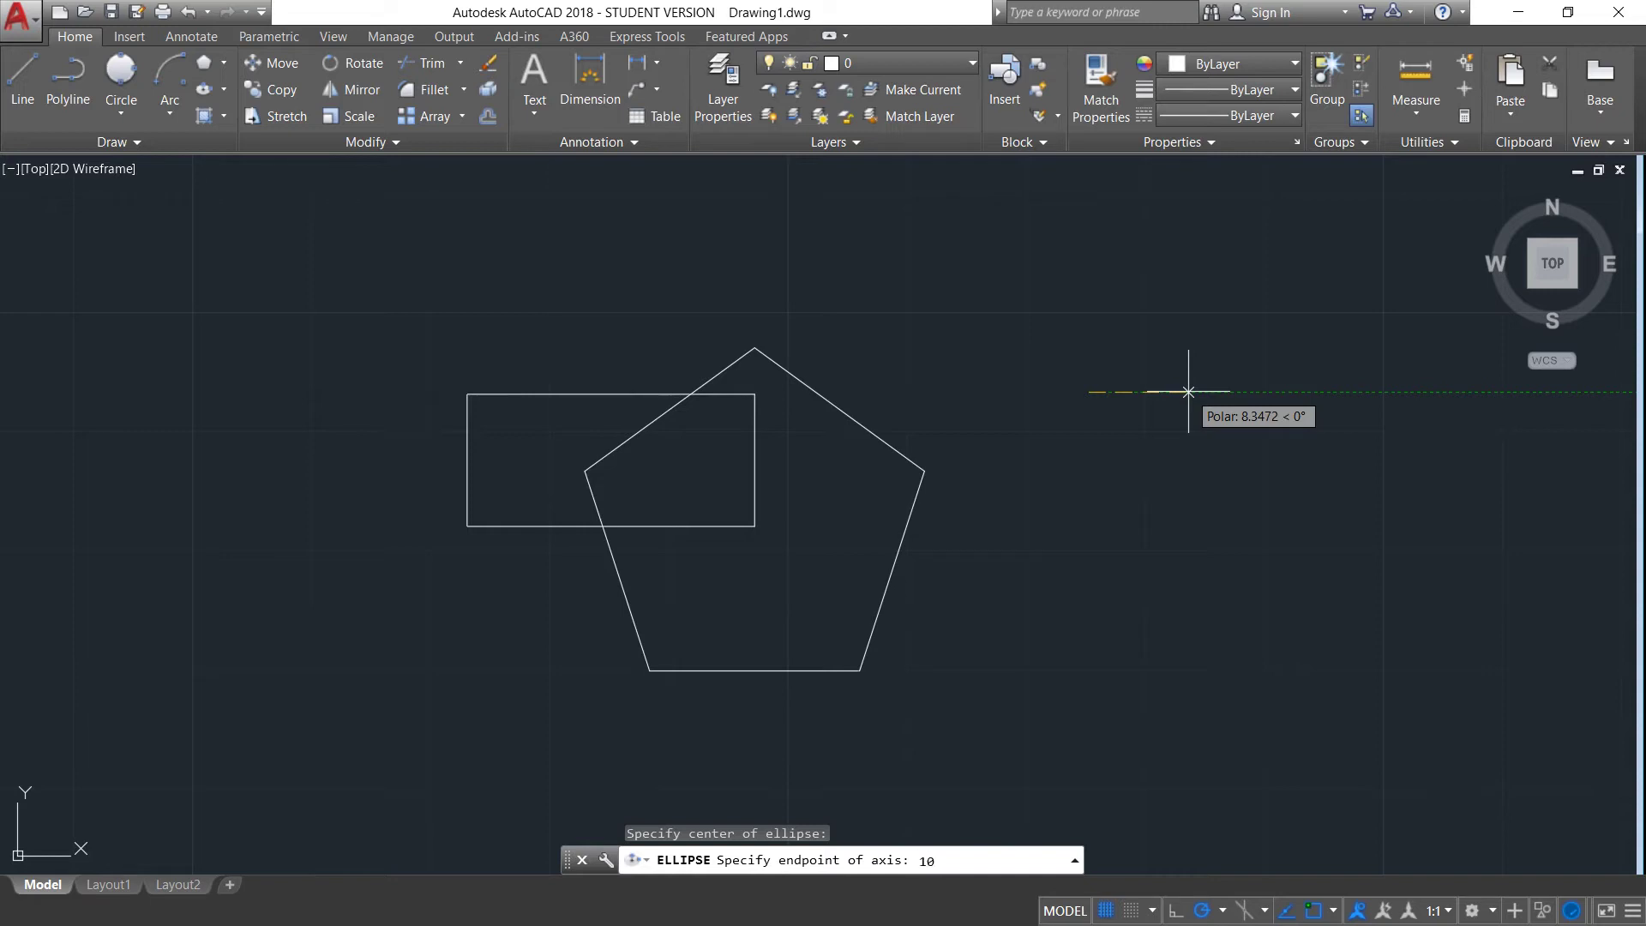
{"action": "key", "text": "Return"}
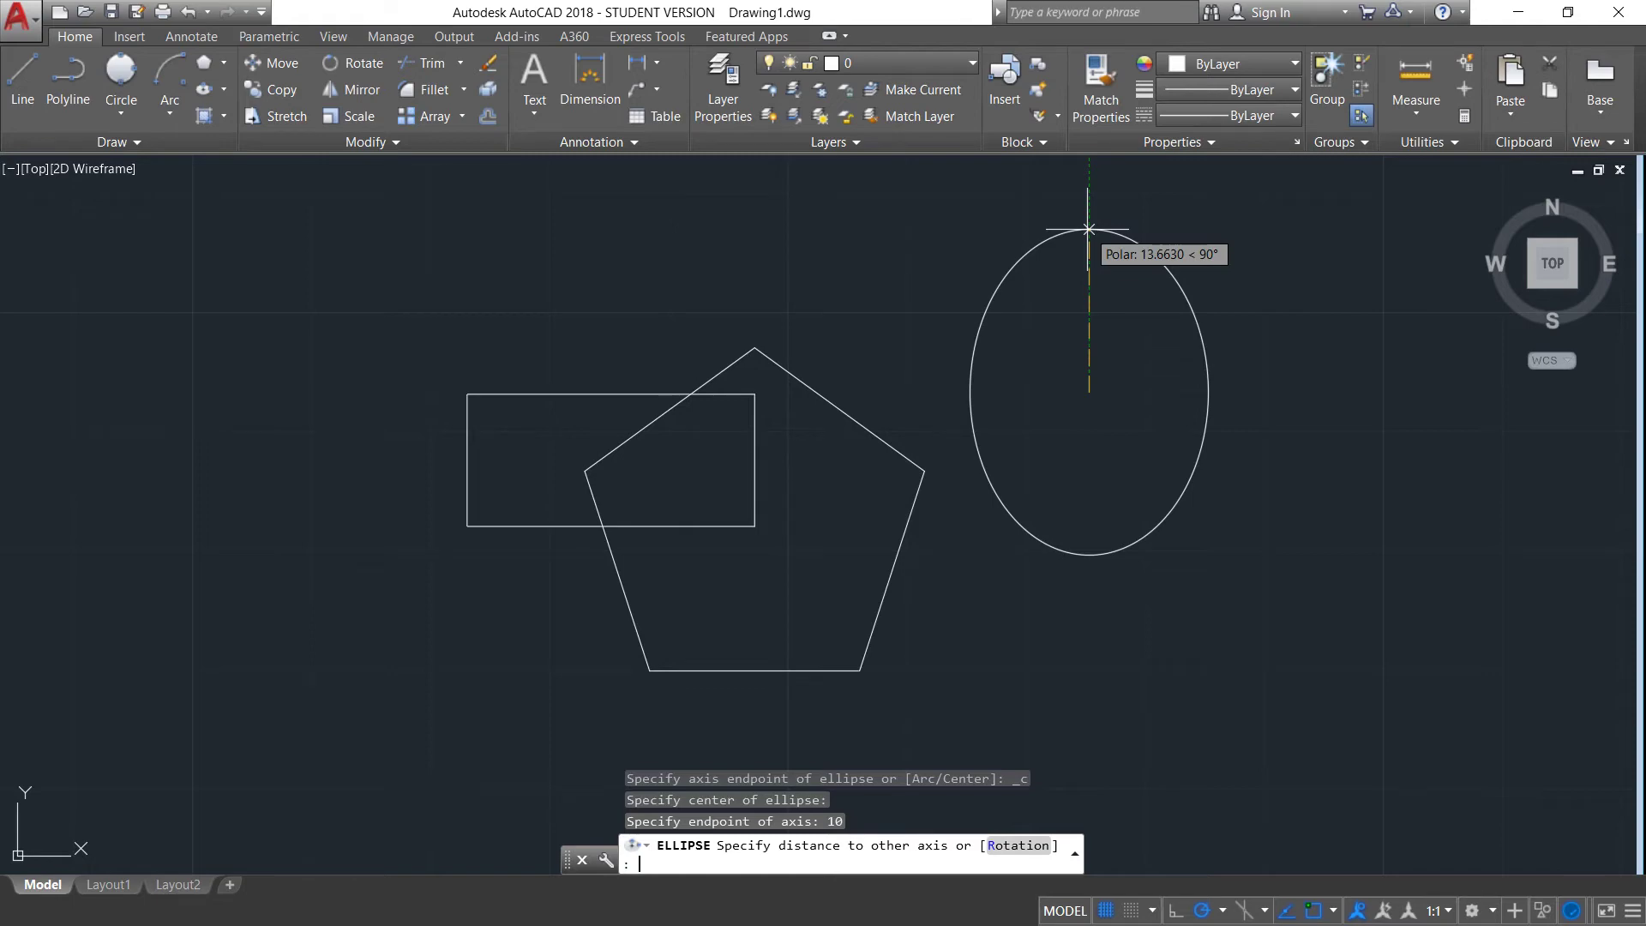
{"action": "type", "text": "20"}
{"action": "key", "text": "Return"}
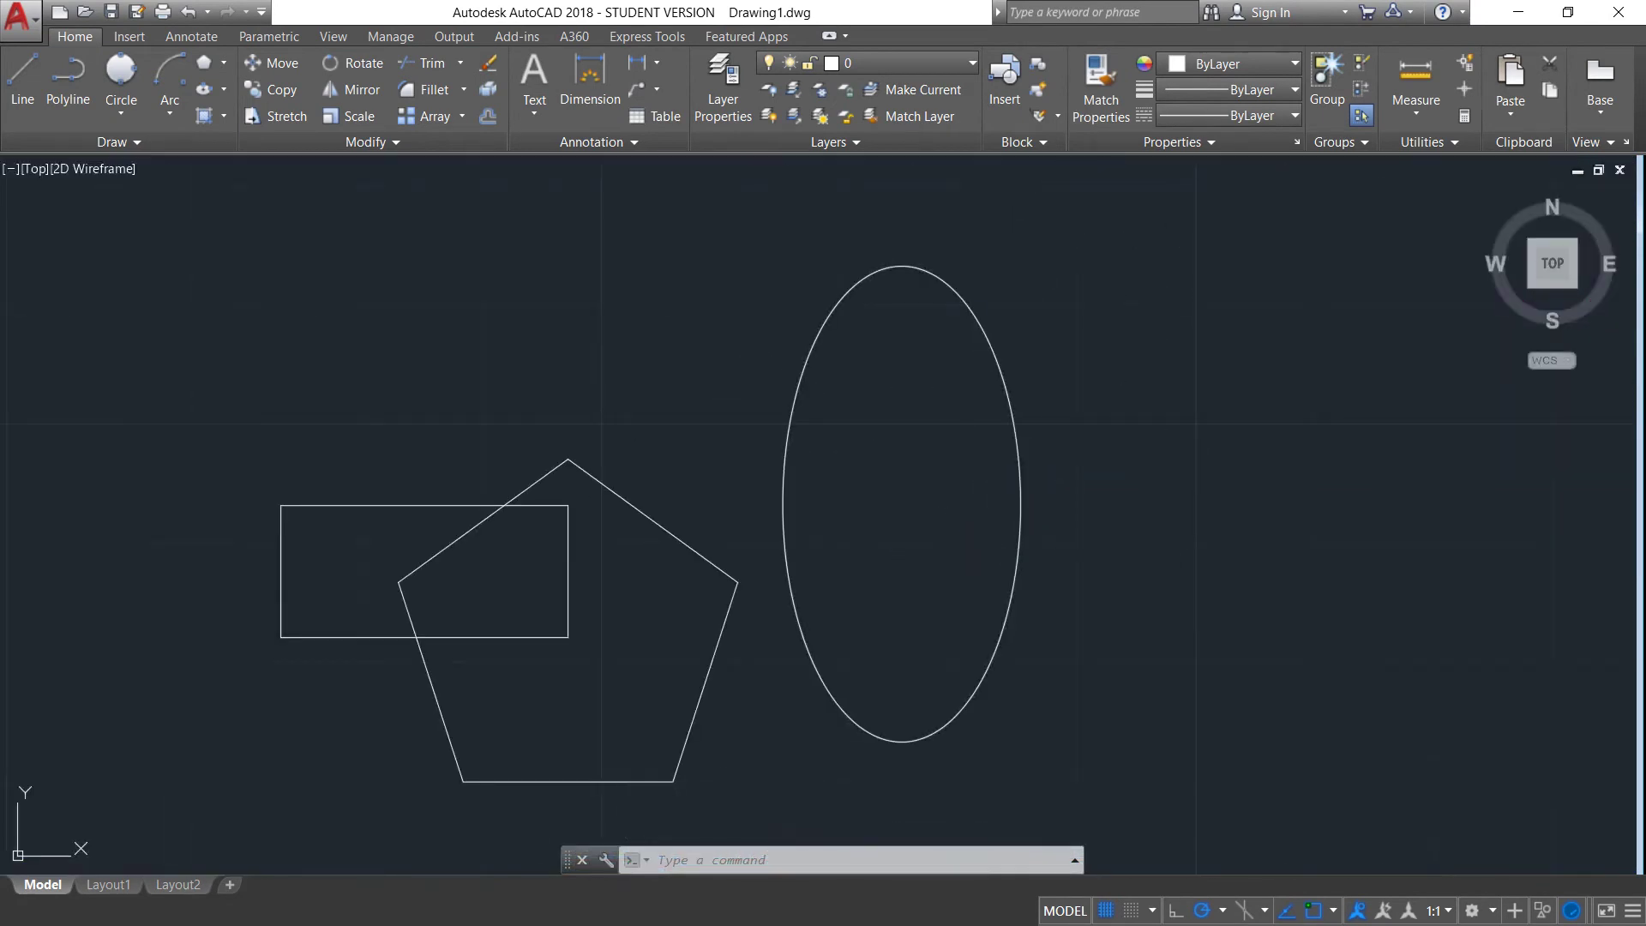
{"action": "left_click", "coordinate": [1020, 477]}
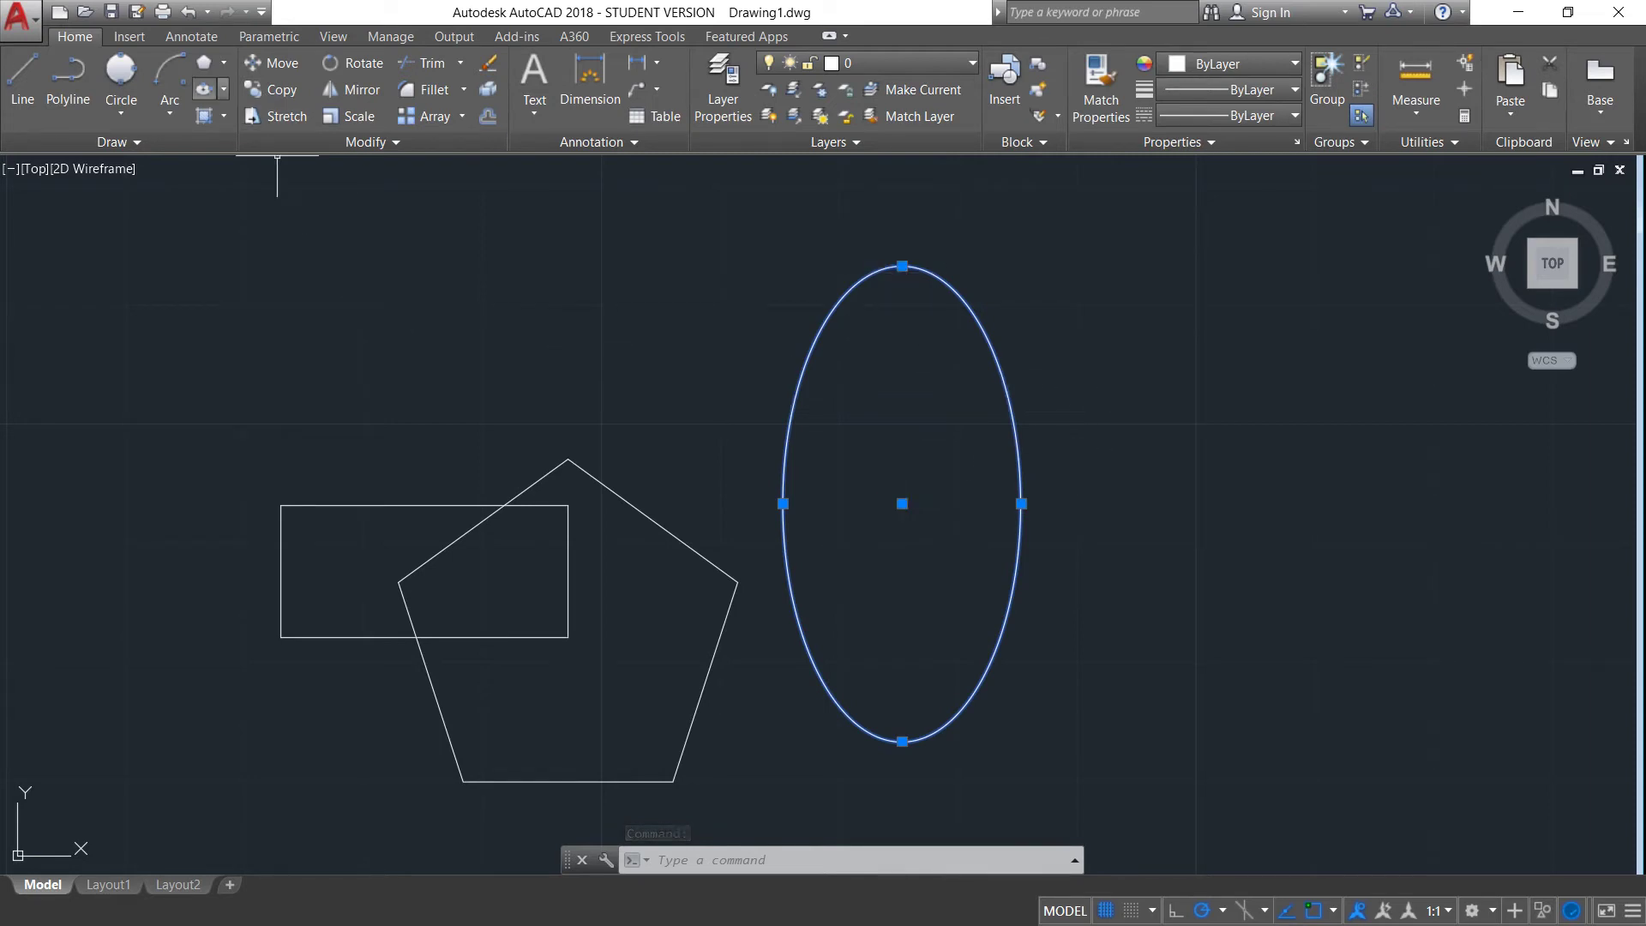
Step: Draw an Axis, End ellipse using the rectangle's left edge from upper to lower corner as first axis, with other-axis distance 10
{"action": "left_click", "coordinate": [223, 89]}
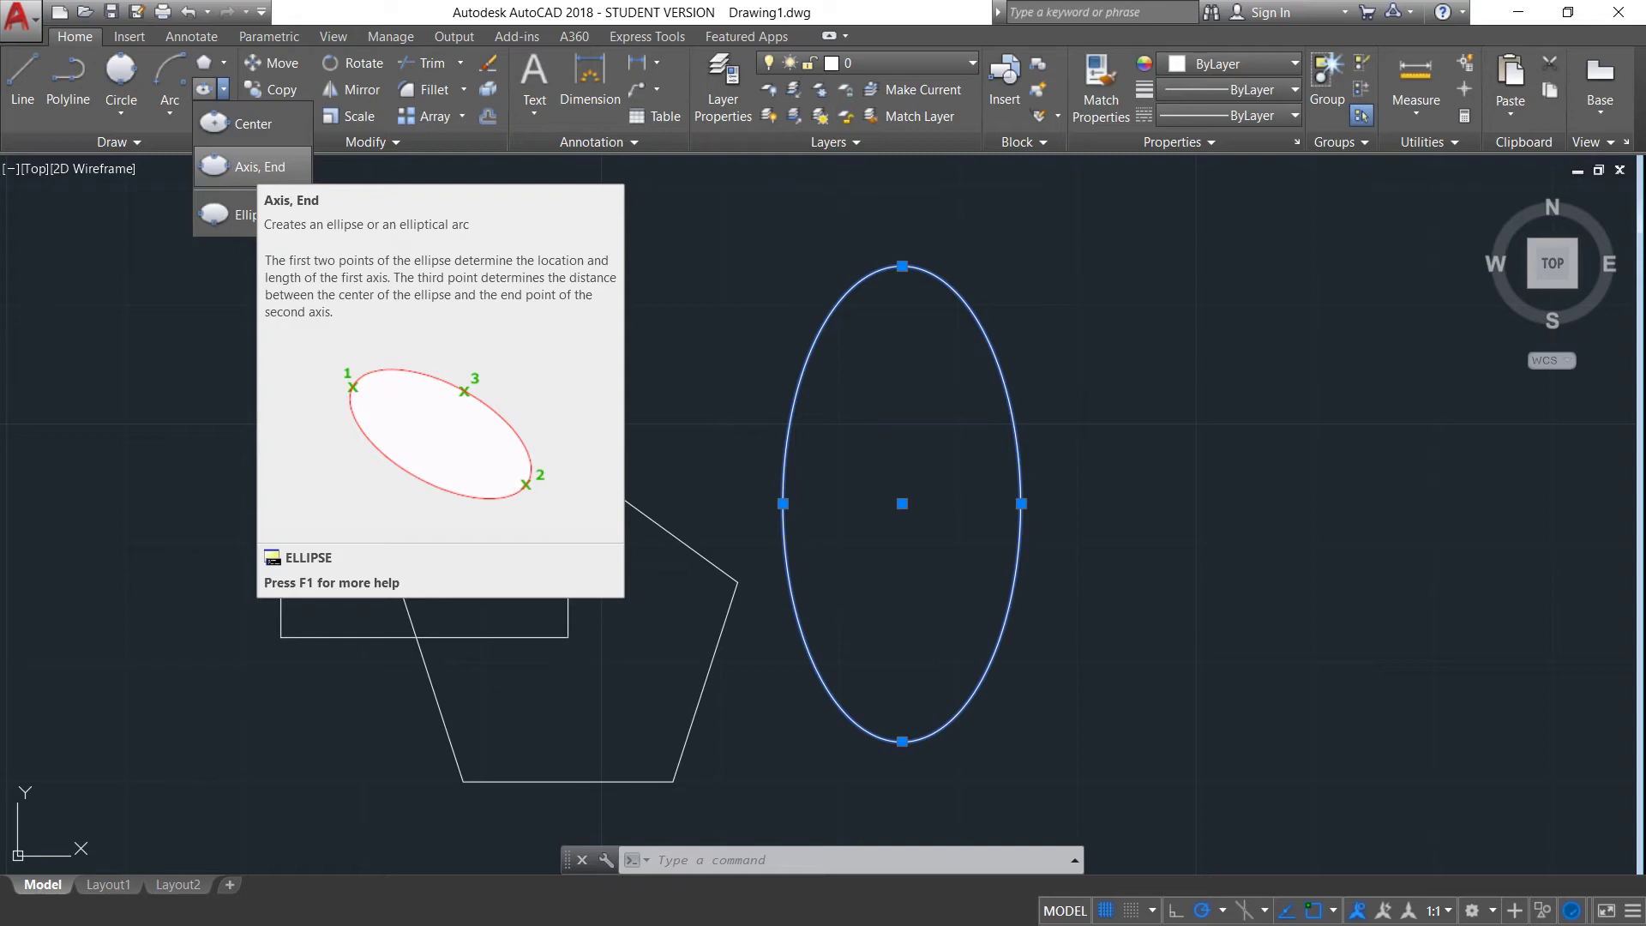
{"action": "left_click", "coordinate": [248, 167]}
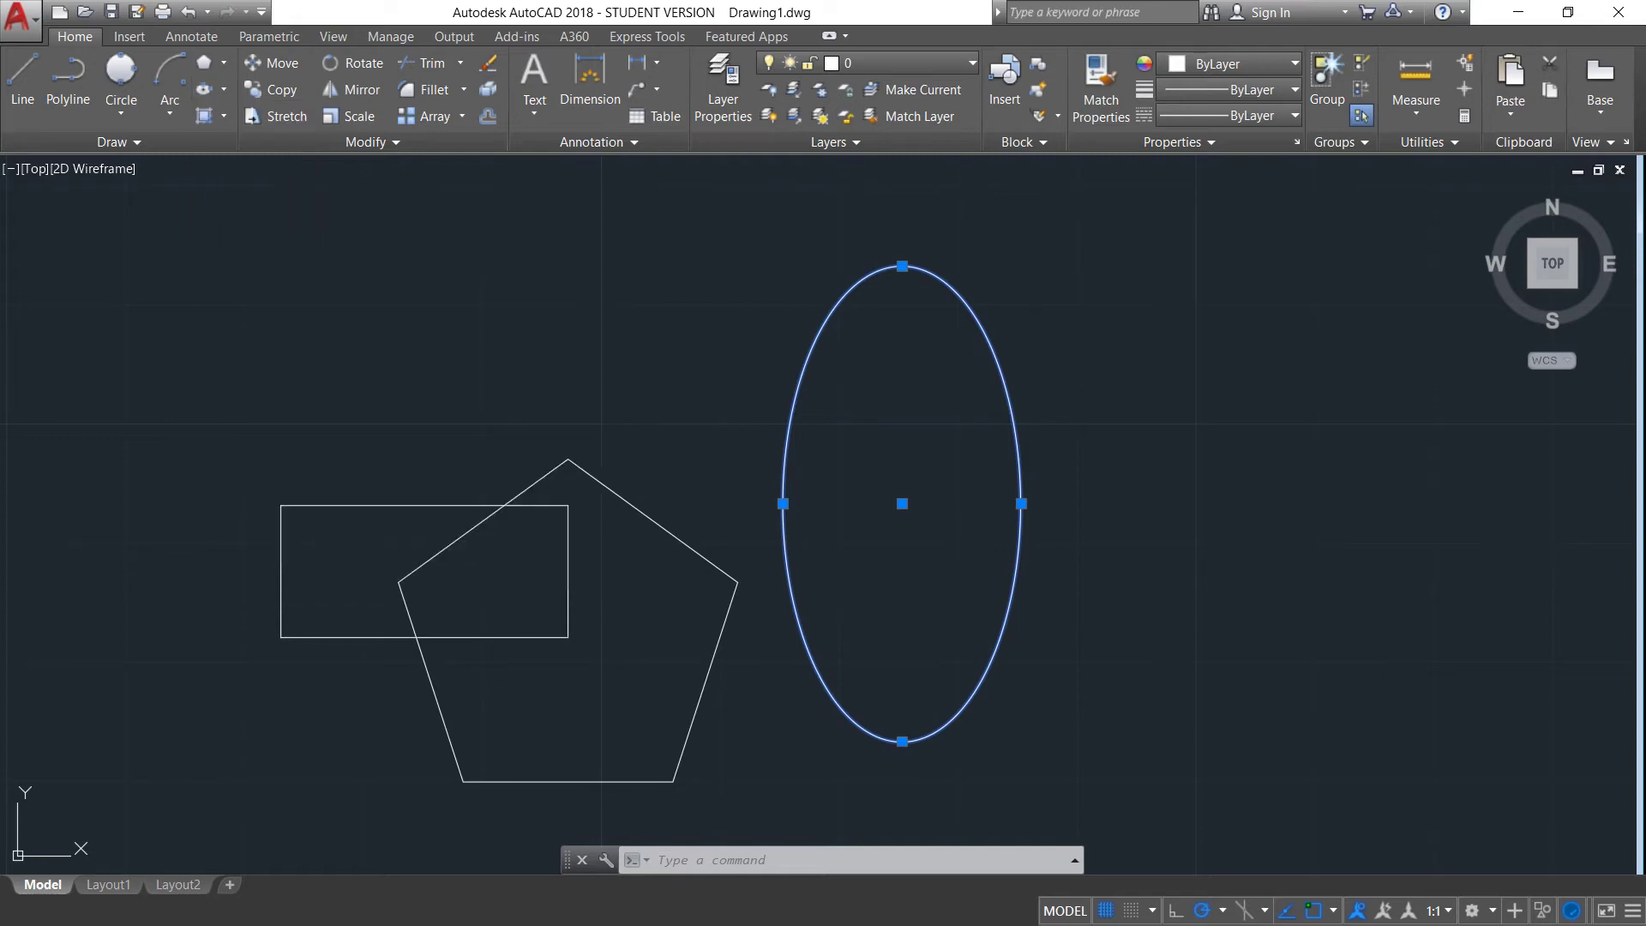
{"action": "scroll", "coordinate": [431, 559], "scroll_direction": "up", "scroll_amount": 2}
{"action": "middle_click_drag", "start_coordinate": [600, 480], "coordinate": [818, 362]}
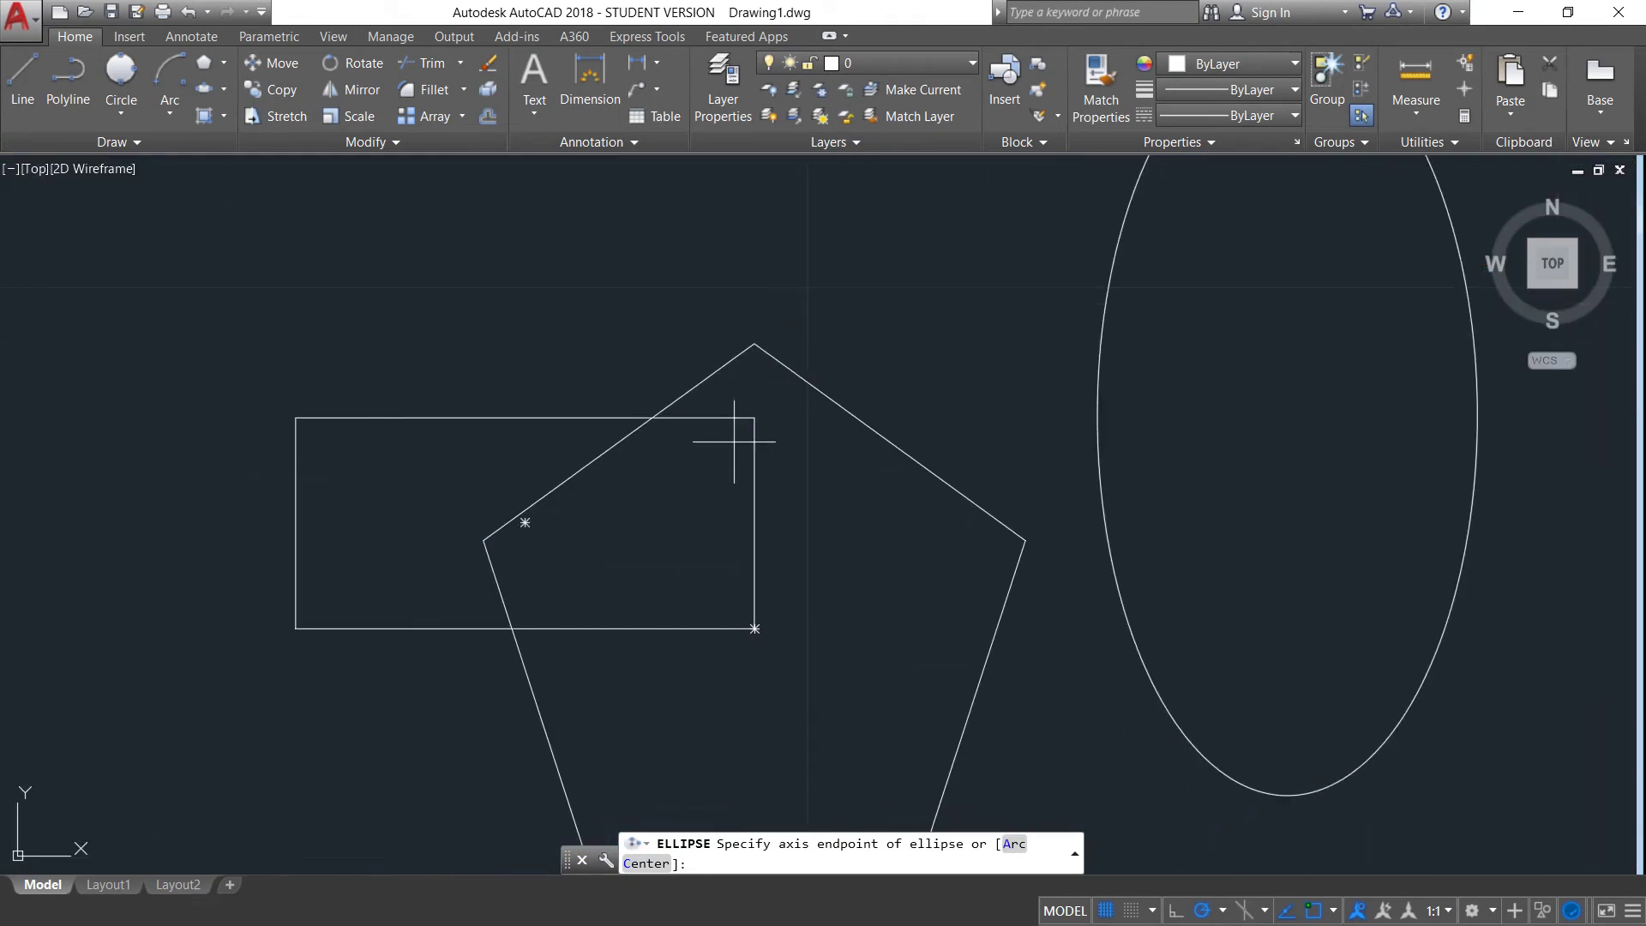
{"action": "scroll", "coordinate": [591, 425], "scroll_direction": "down", "scroll_amount": 2}
{"action": "middle_click_drag", "start_coordinate": [610, 423], "coordinate": [896, 411]}
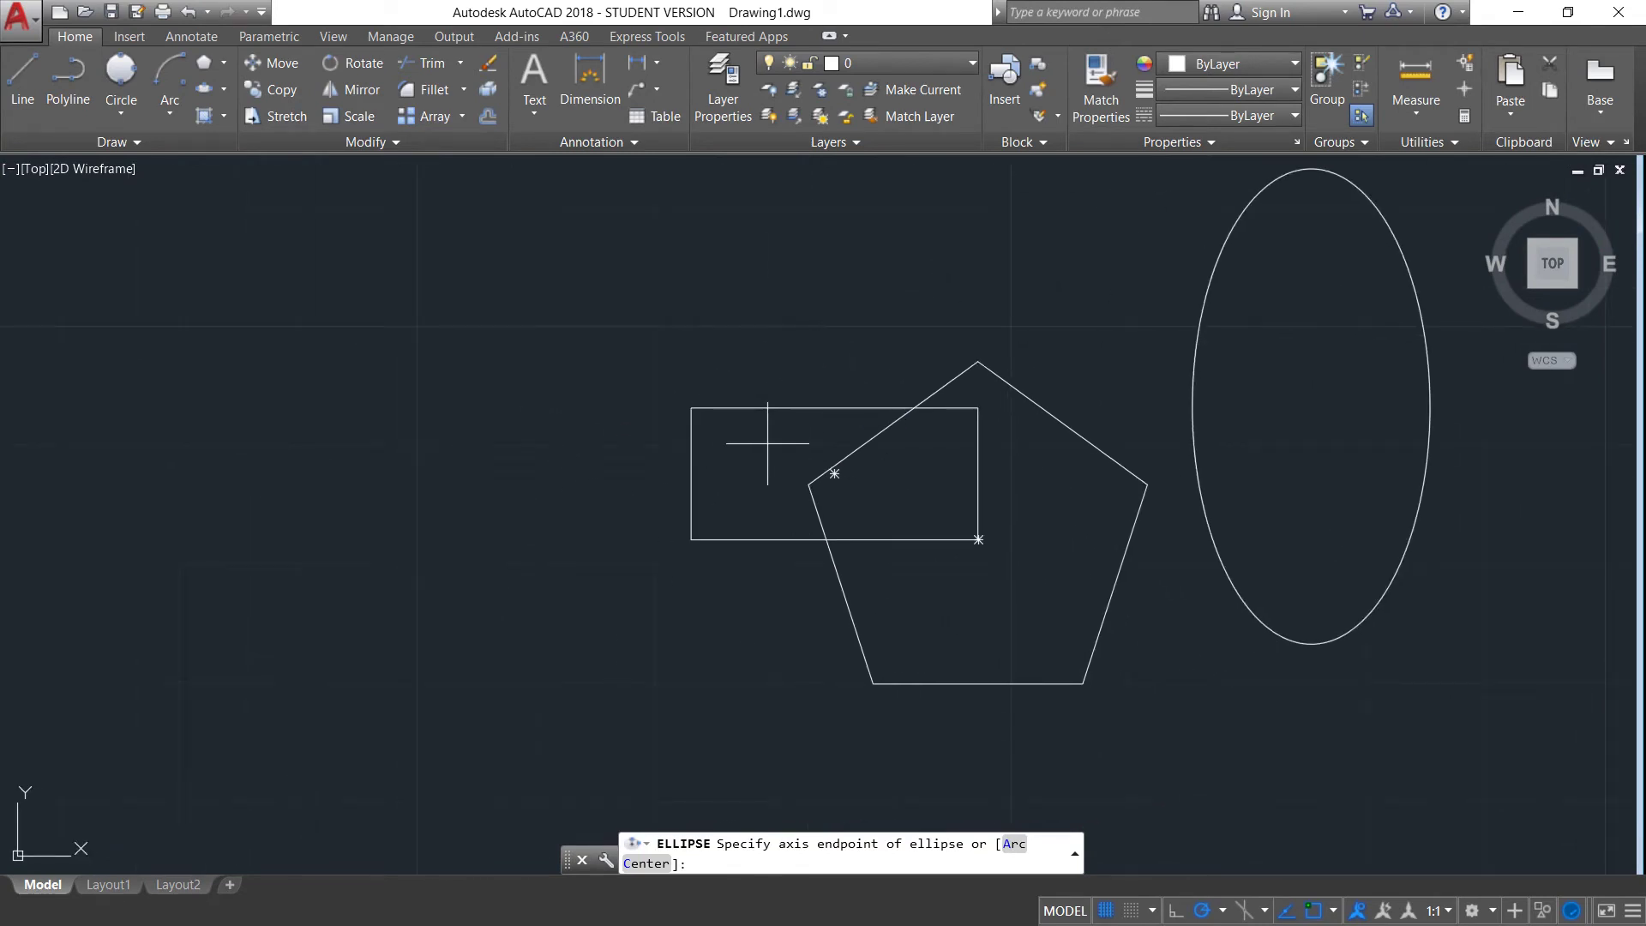
{"action": "middle_click_drag", "start_coordinate": [770, 437], "coordinate": [687, 415]}
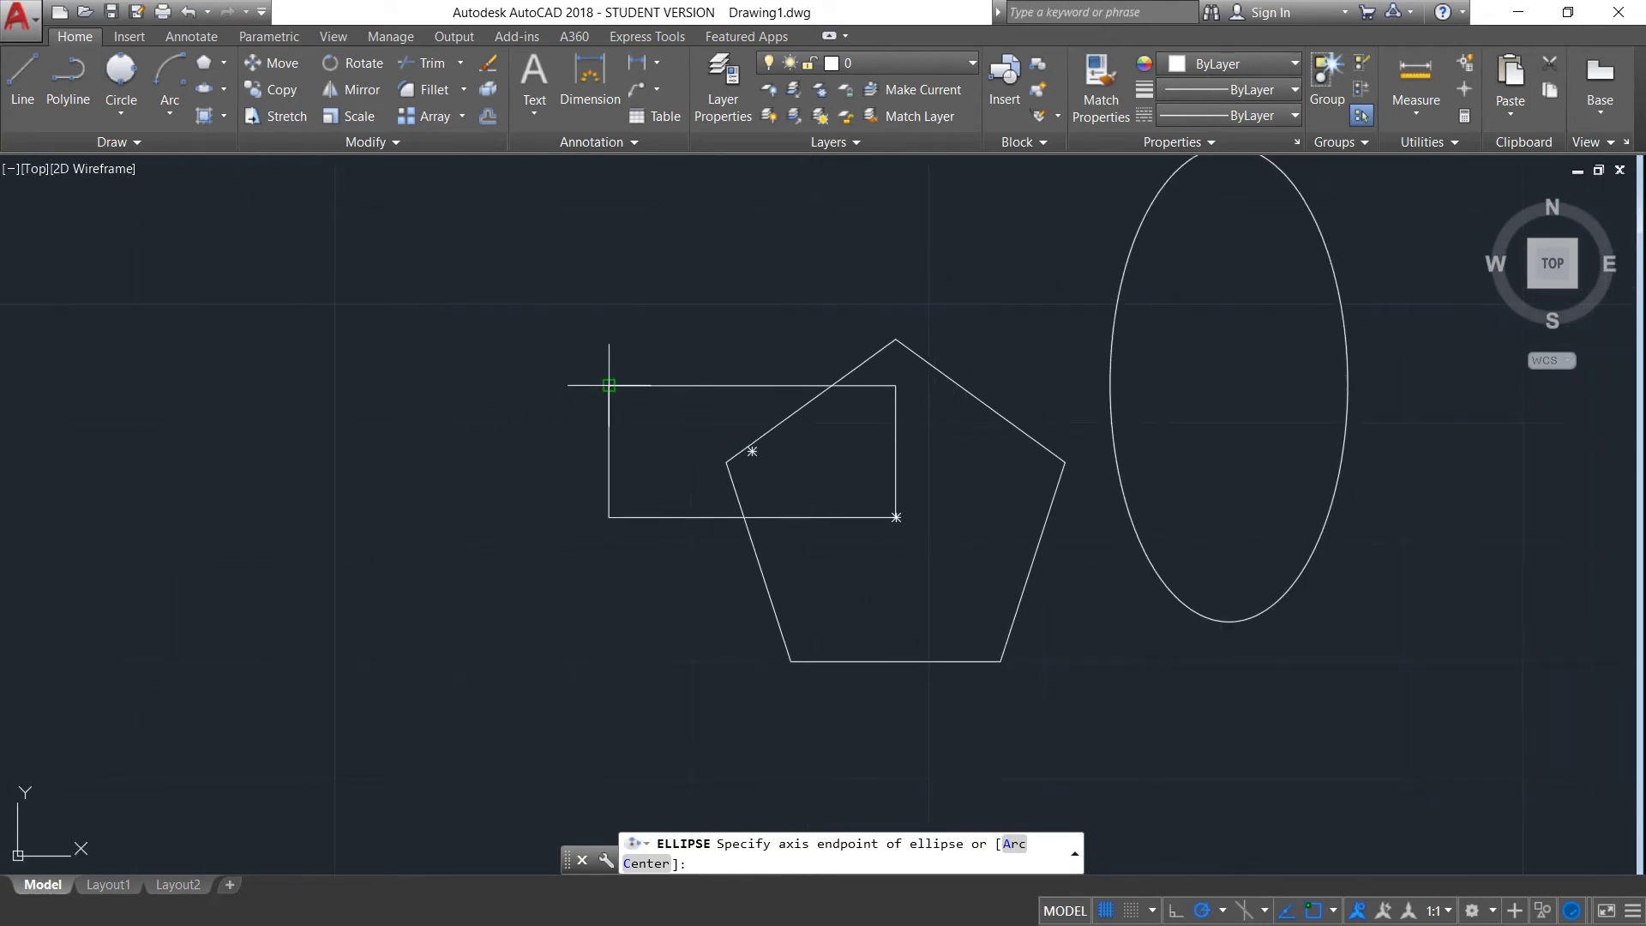
{"action": "mouse_move", "coordinate": [609, 378]}
{"action": "middle_mouse_down"}
{"action": "mouse_move", "coordinate": [783, 386]}
{"action": "mouse_move", "coordinate": [760, 378]}
{"action": "middle_mouse_up"}
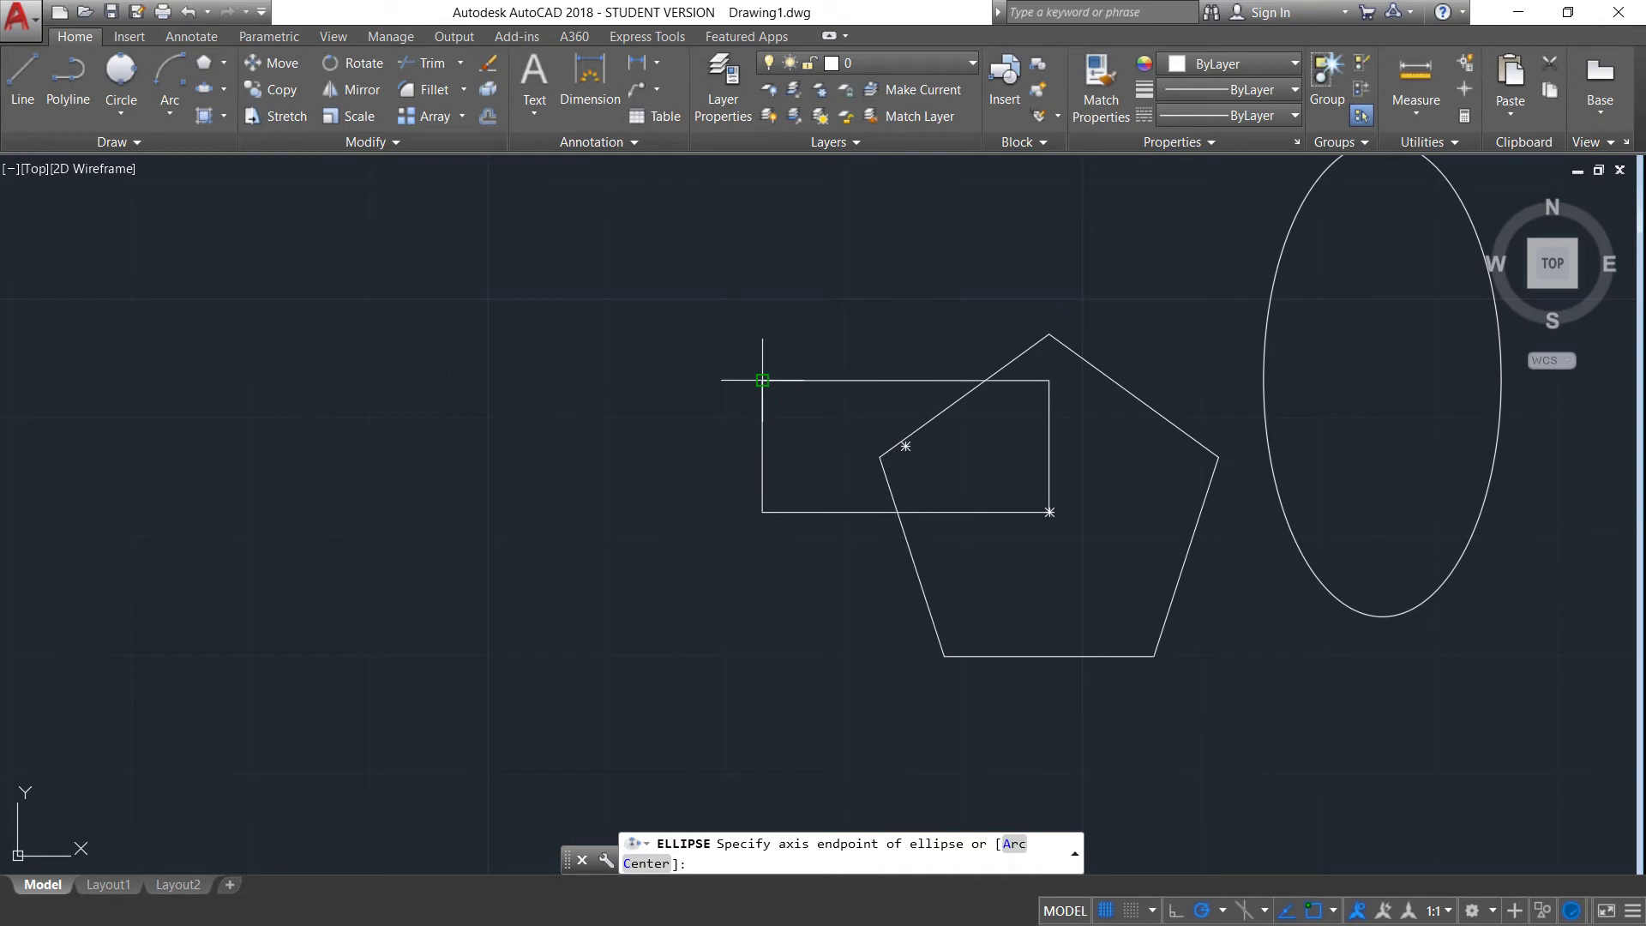
{"action": "left_click", "coordinate": [762, 380]}
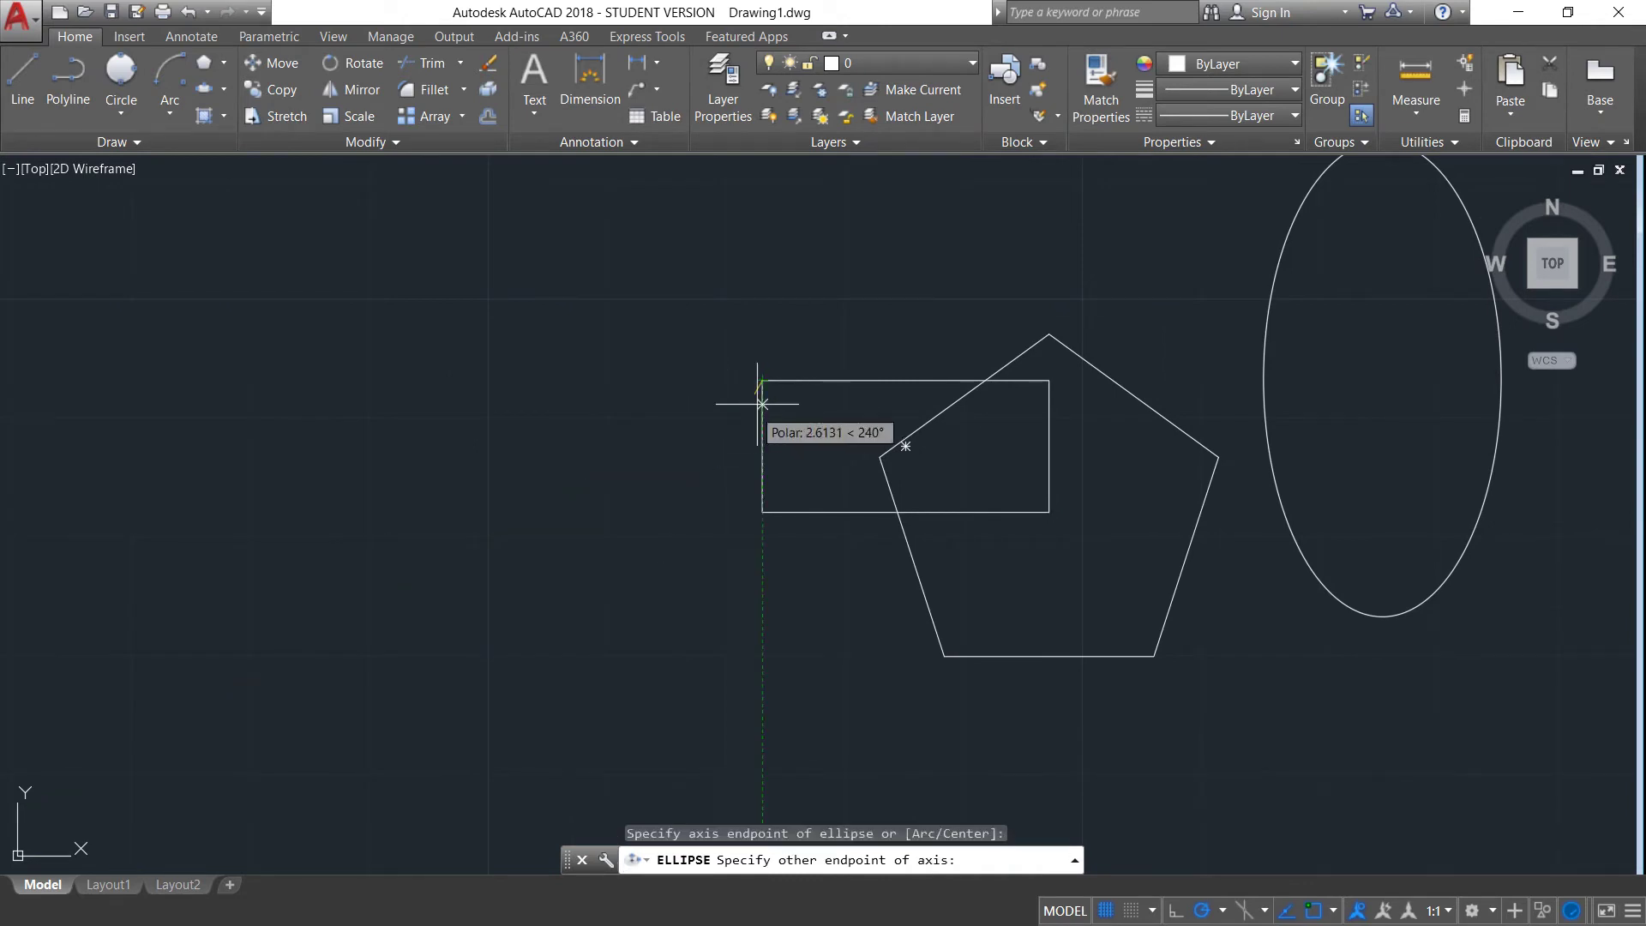
{"action": "left_click", "coordinate": [762, 512]}
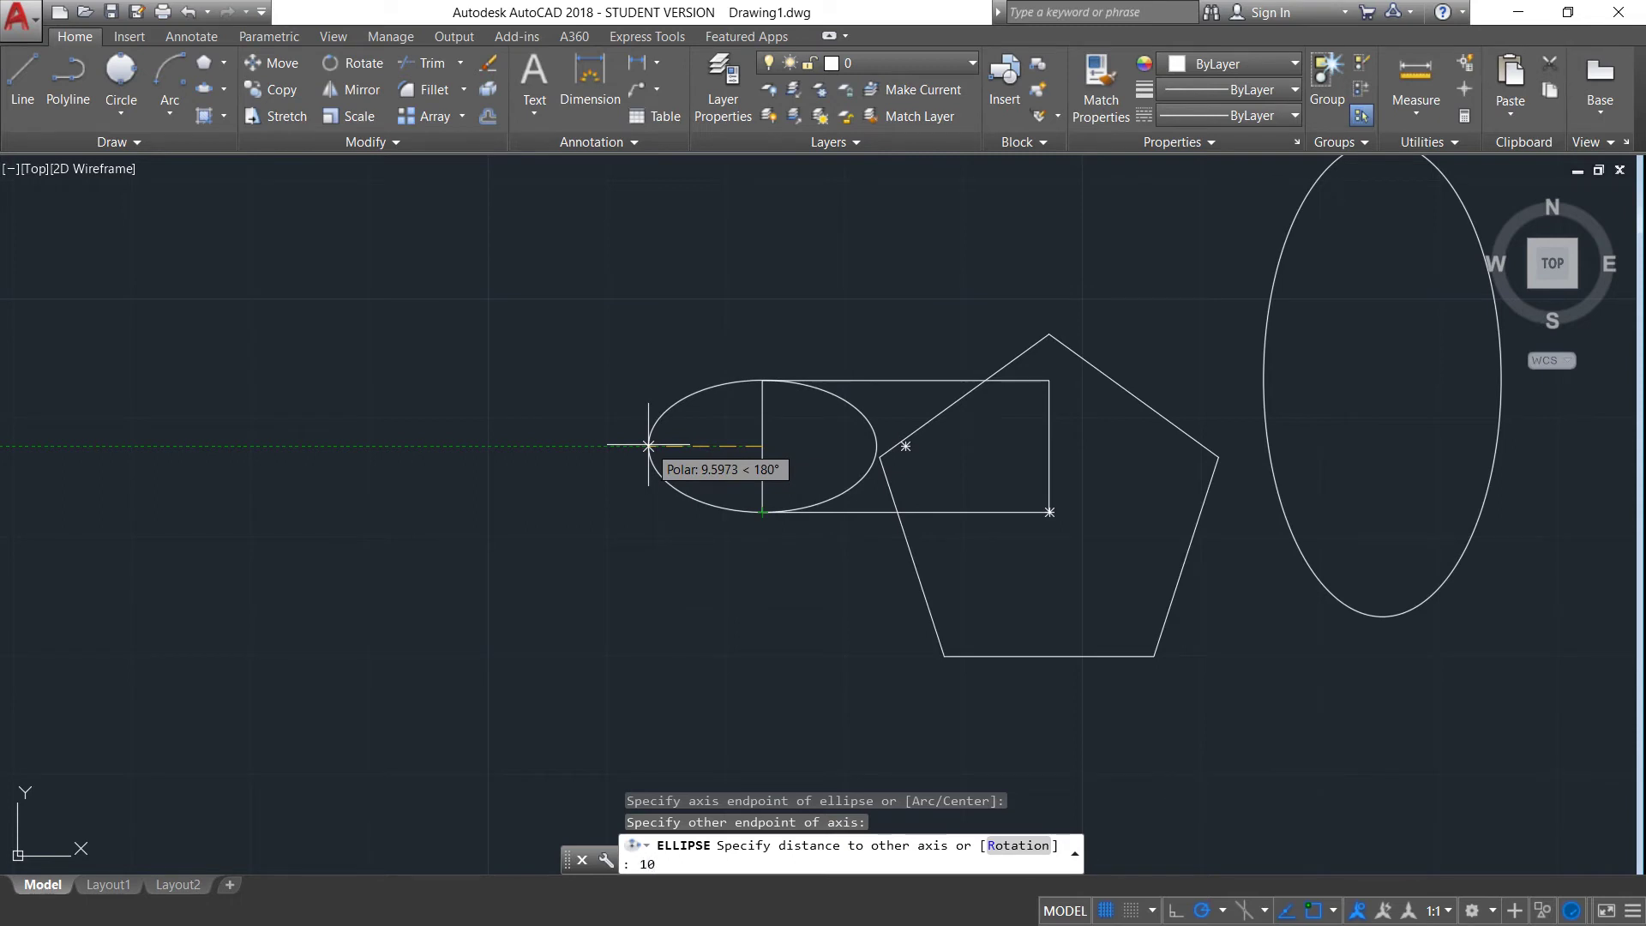
{"action": "key", "text": "Return"}
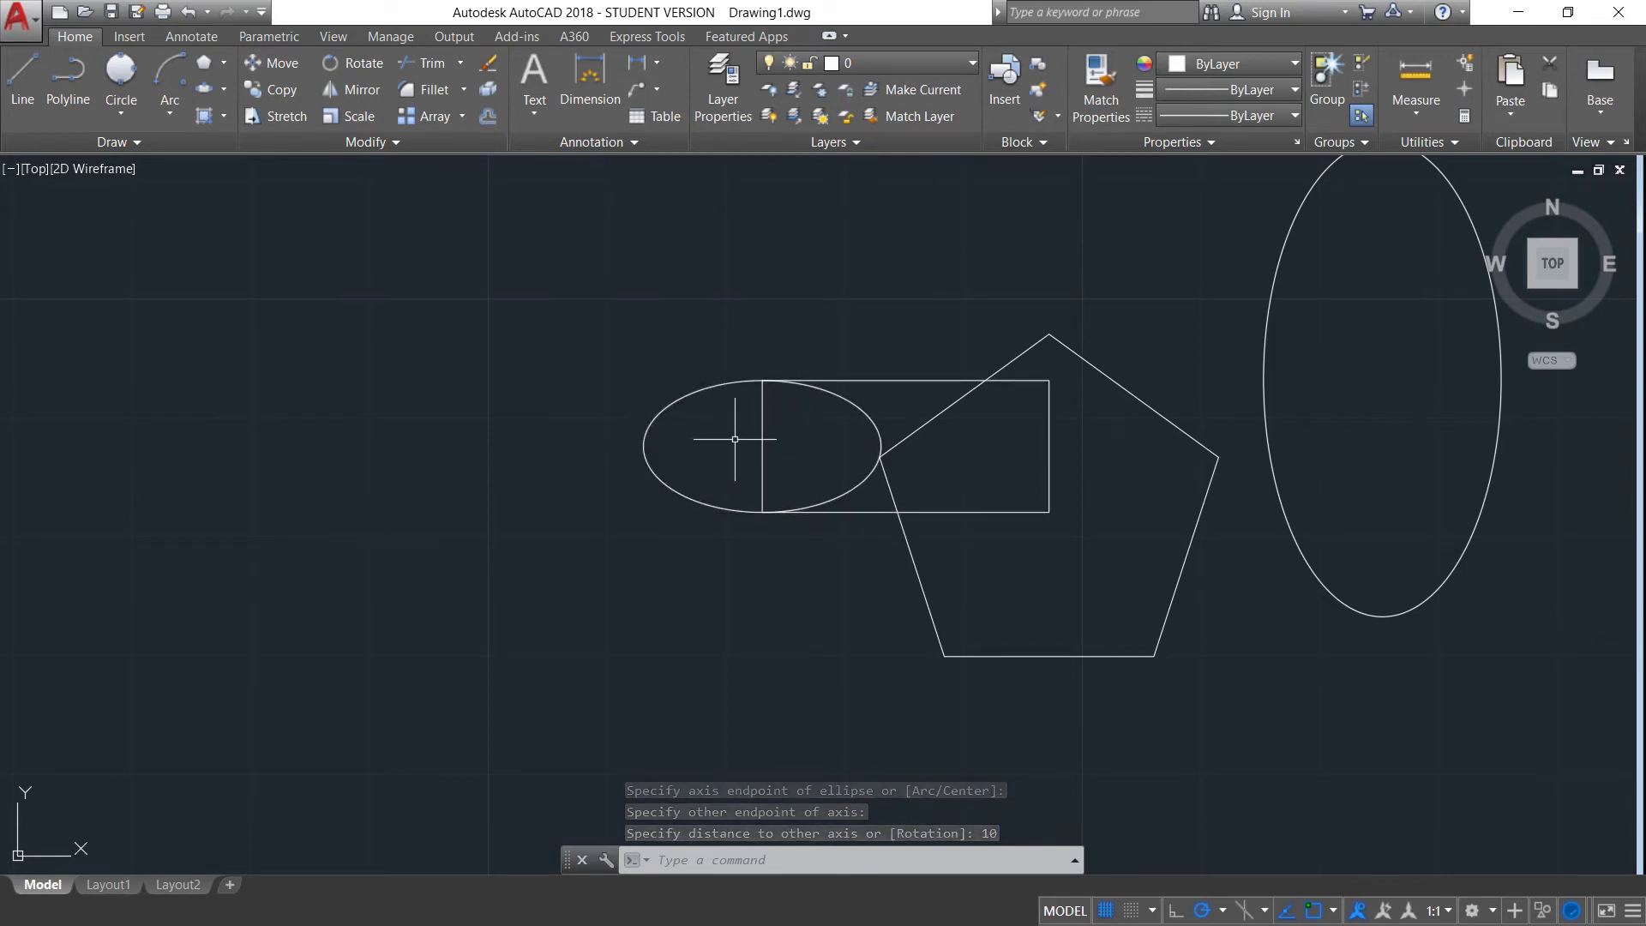
{"action": "left_click", "coordinate": [677, 400]}
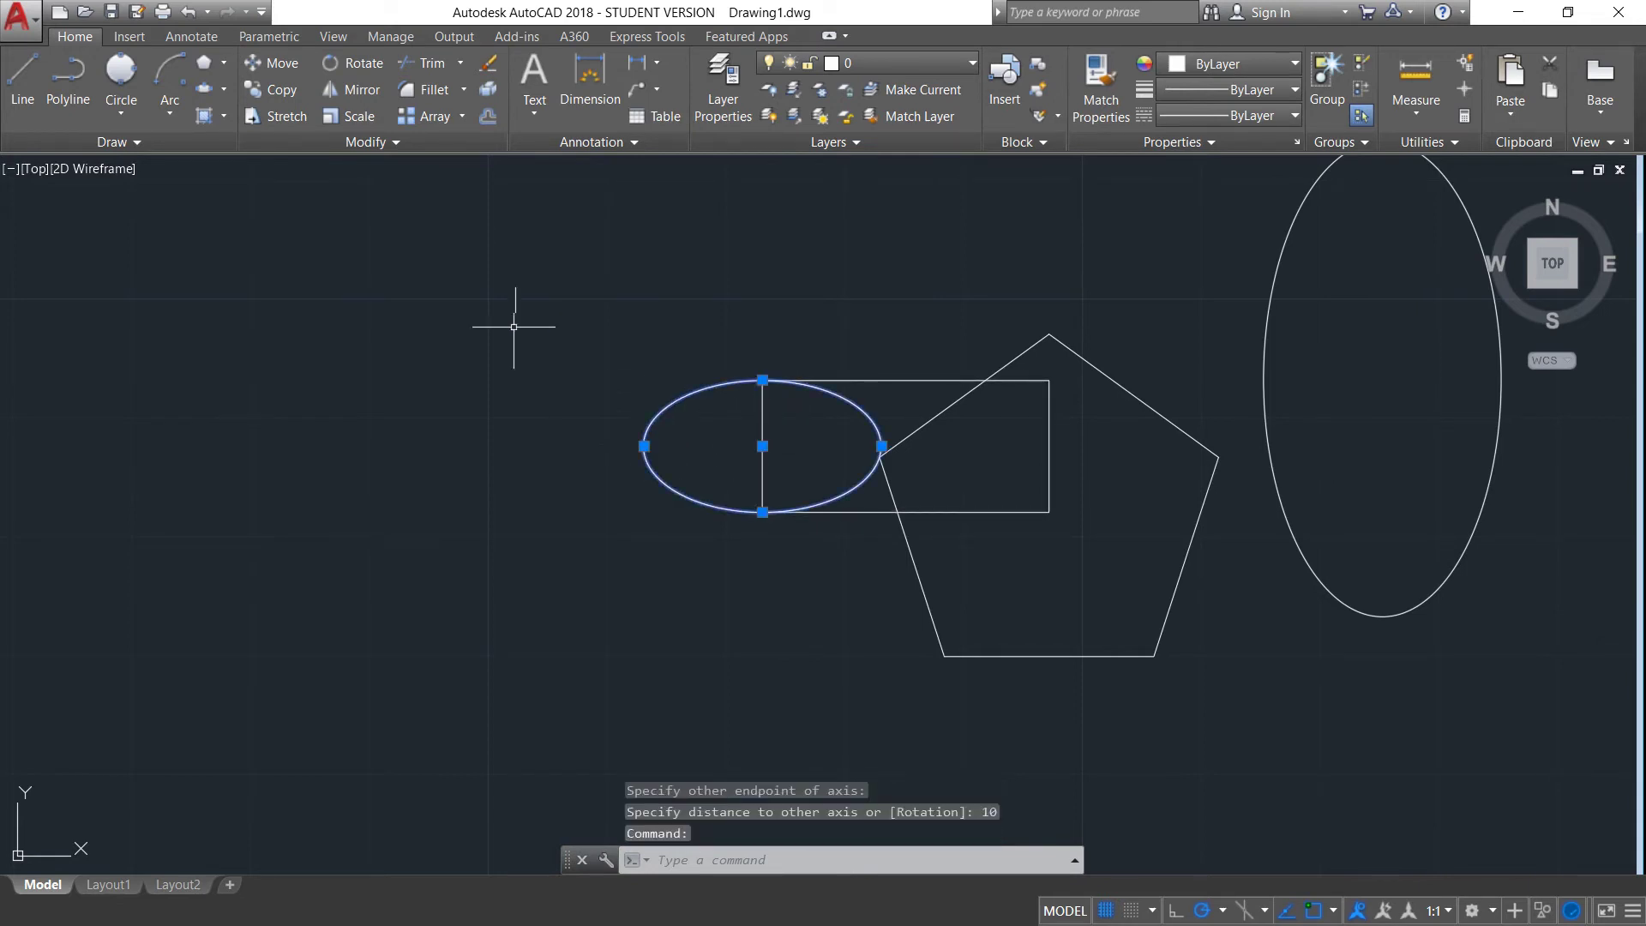
{"action": "left_click", "coordinate": [223, 89]}
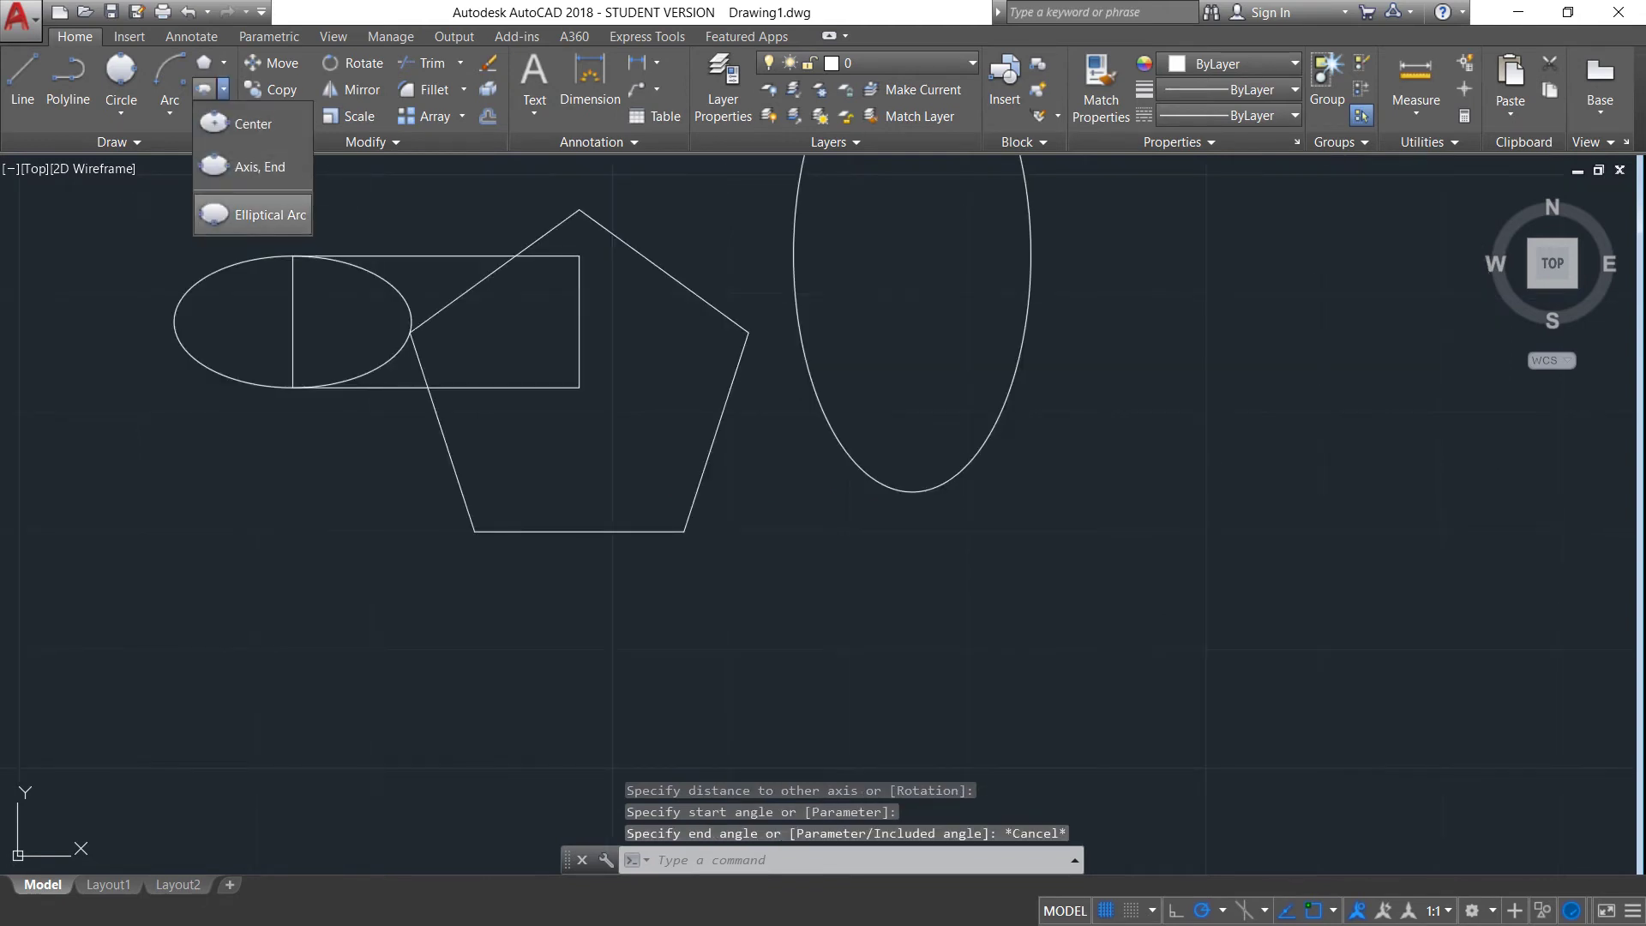
{"action": "key", "text": "Escape"}
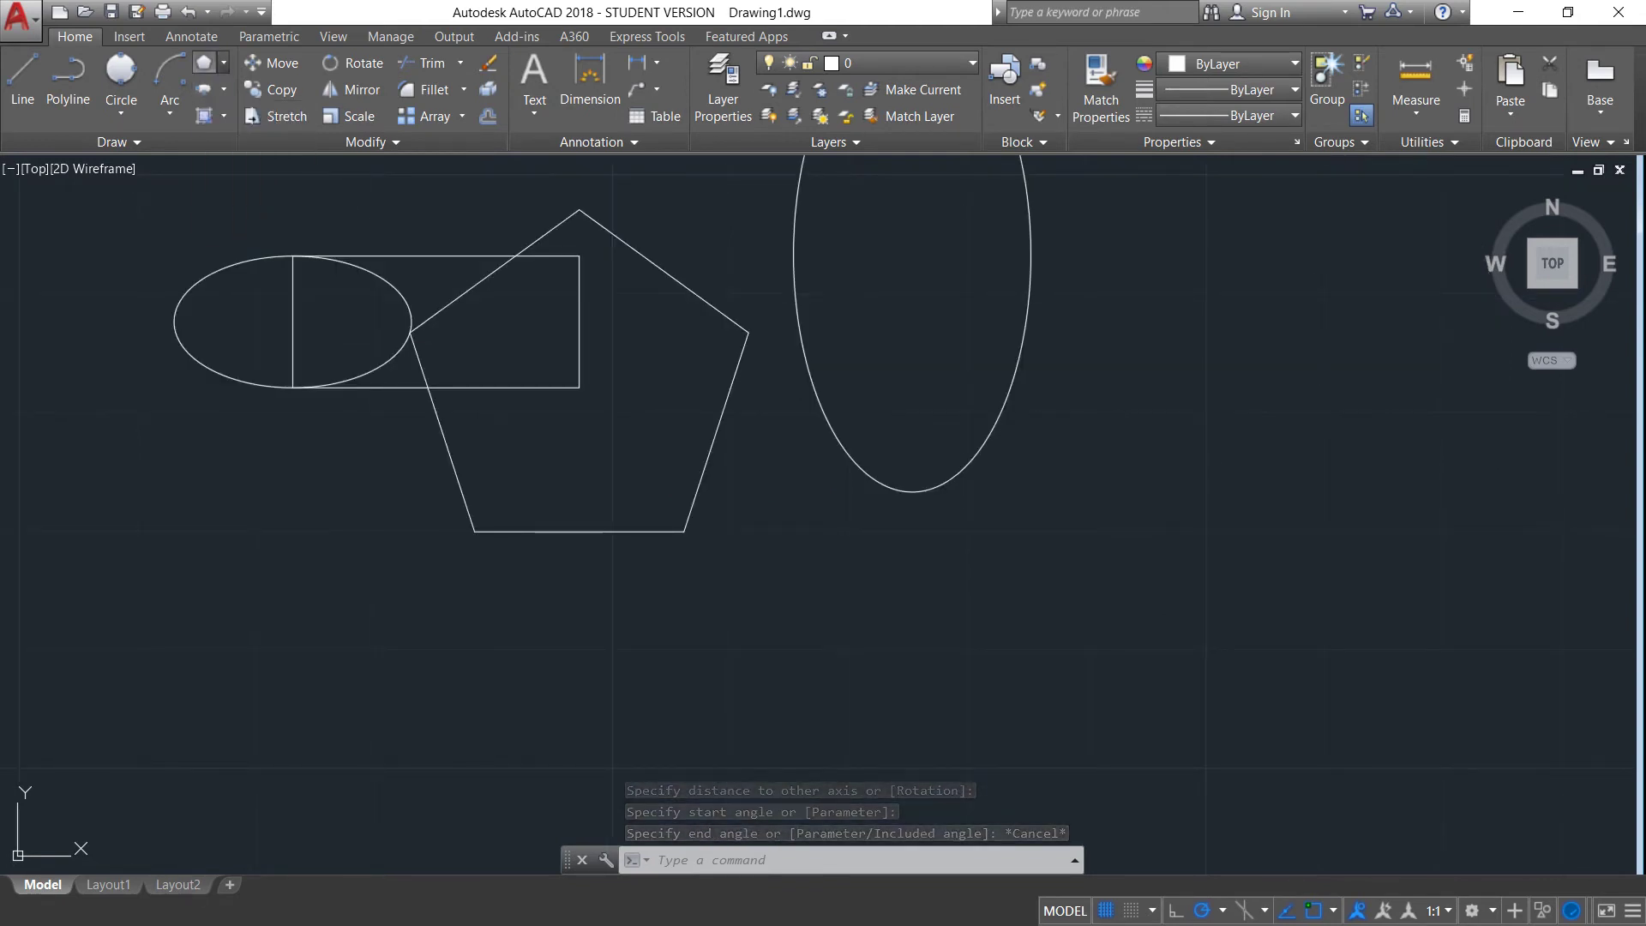
Step: Draw a tall, narrow rectangle of arbitrary size from two opposite corners in the empty space right of the large vertical ellipse
{"action": "left_click", "coordinate": [223, 63]}
{"action": "left_click", "coordinate": [236, 103]}
{"action": "middle_click_drag", "start_coordinate": [994, 420], "coordinate": [556, 463]}
{"action": "left_click", "coordinate": [797, 427]}
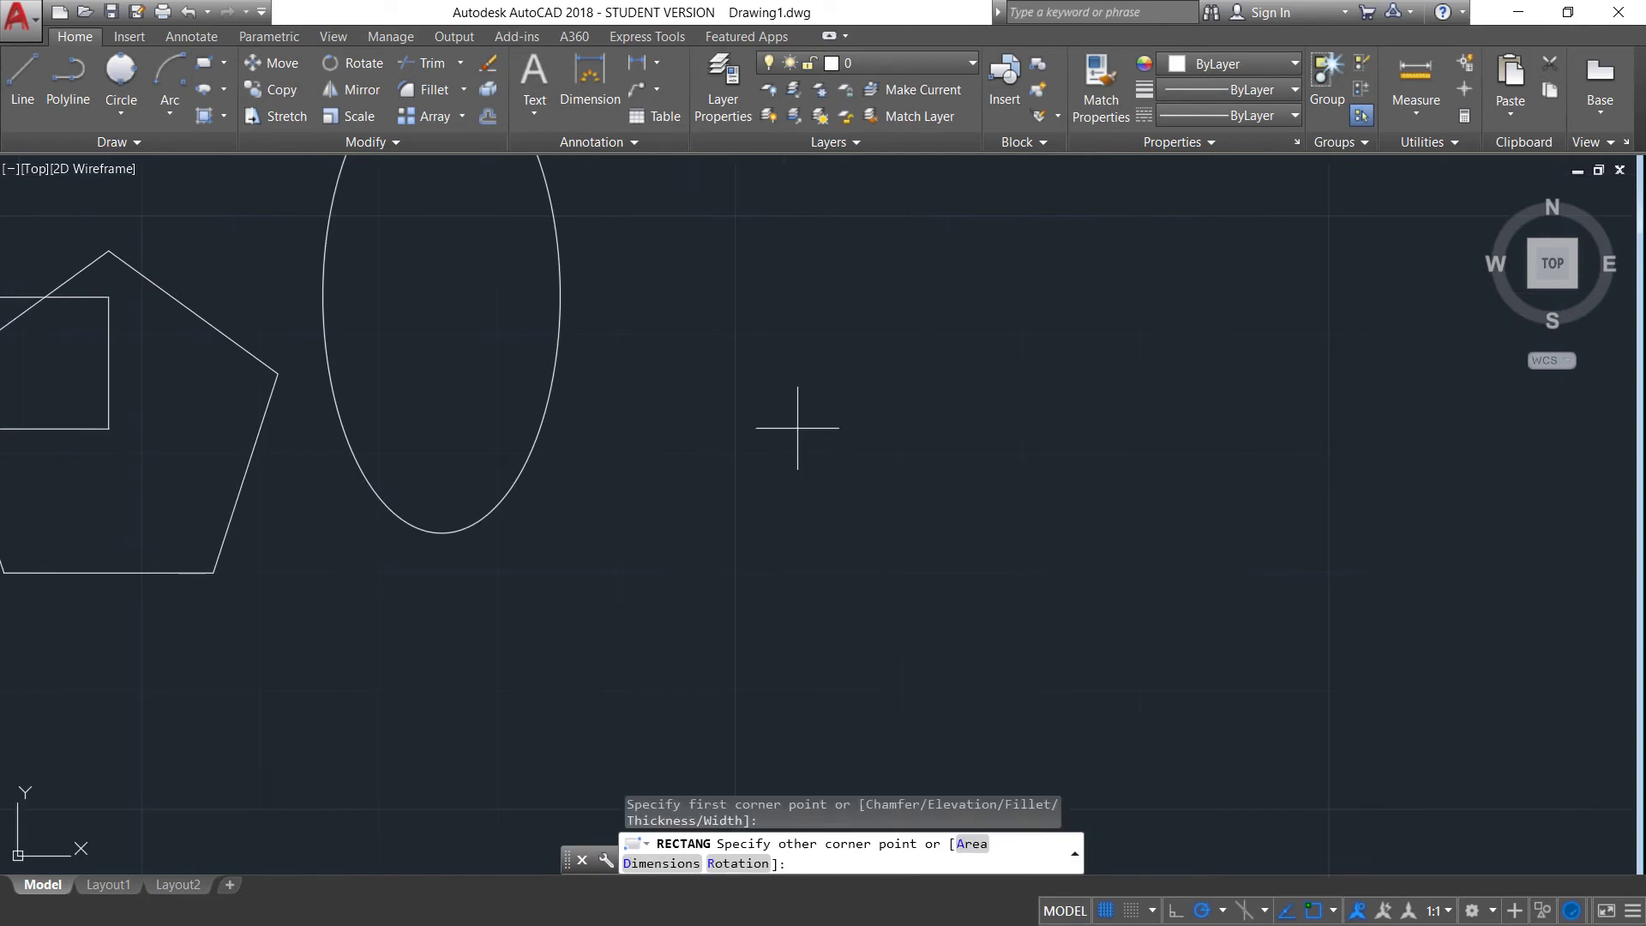
{"action": "left_click", "coordinate": [912, 708]}
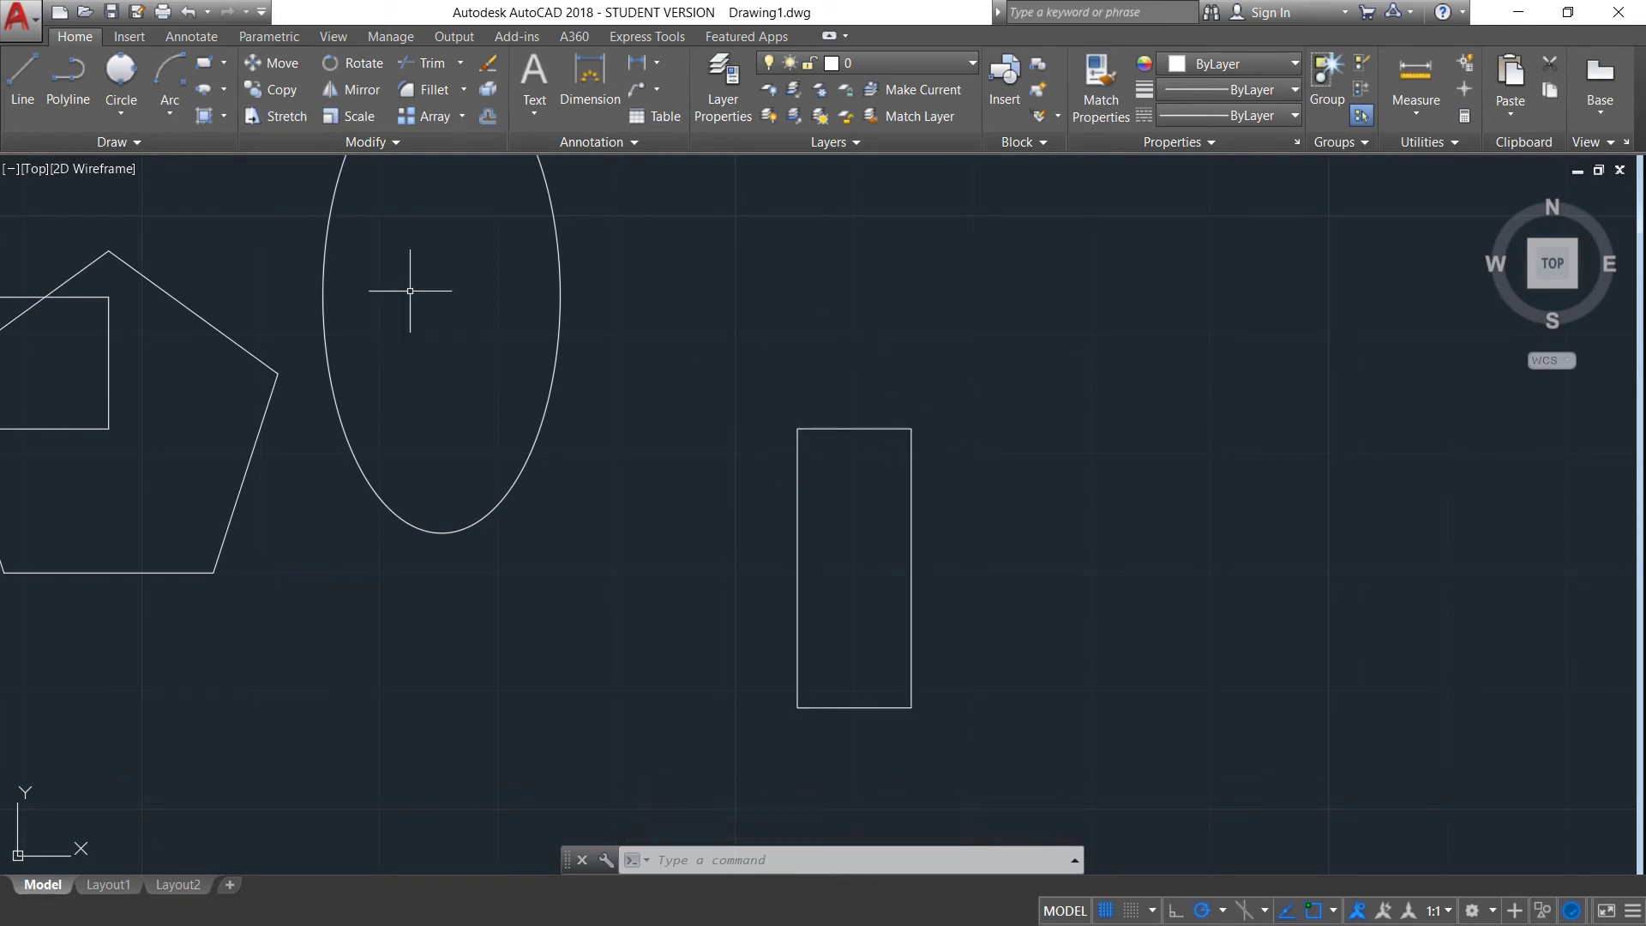
Step: Draw an elliptical arc over the tall rectangle's upper edge, using that edge as first axis, other-axis distance 10, sweeping from right corner to left corner
{"action": "left_click", "coordinate": [223, 89]}
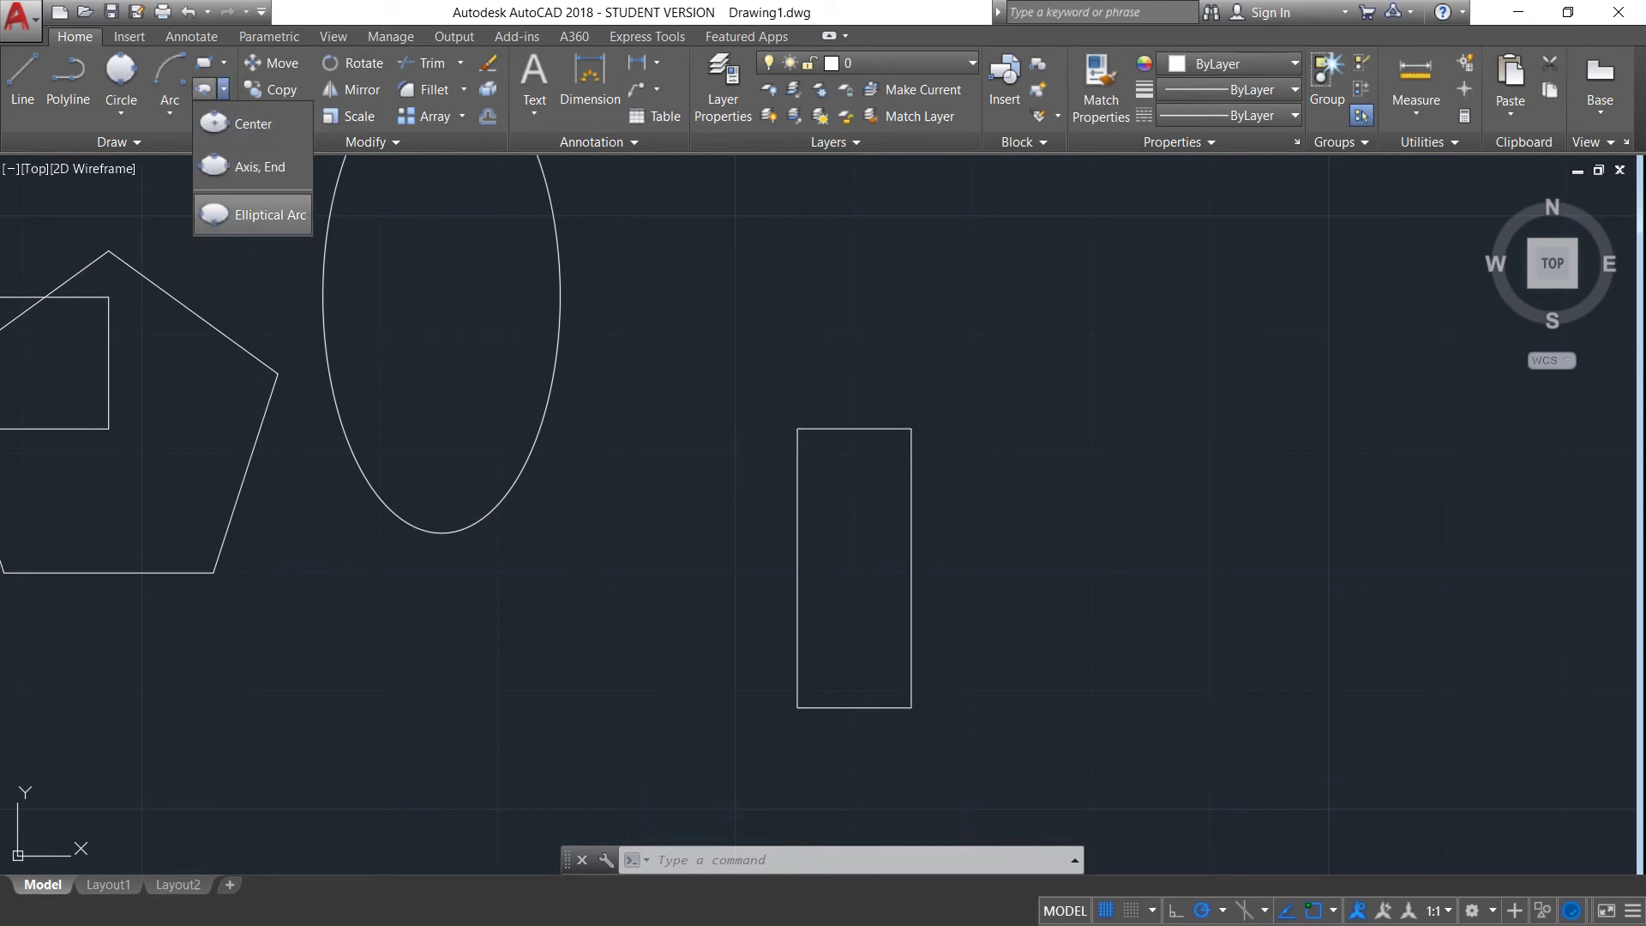
{"action": "left_click", "coordinate": [257, 215]}
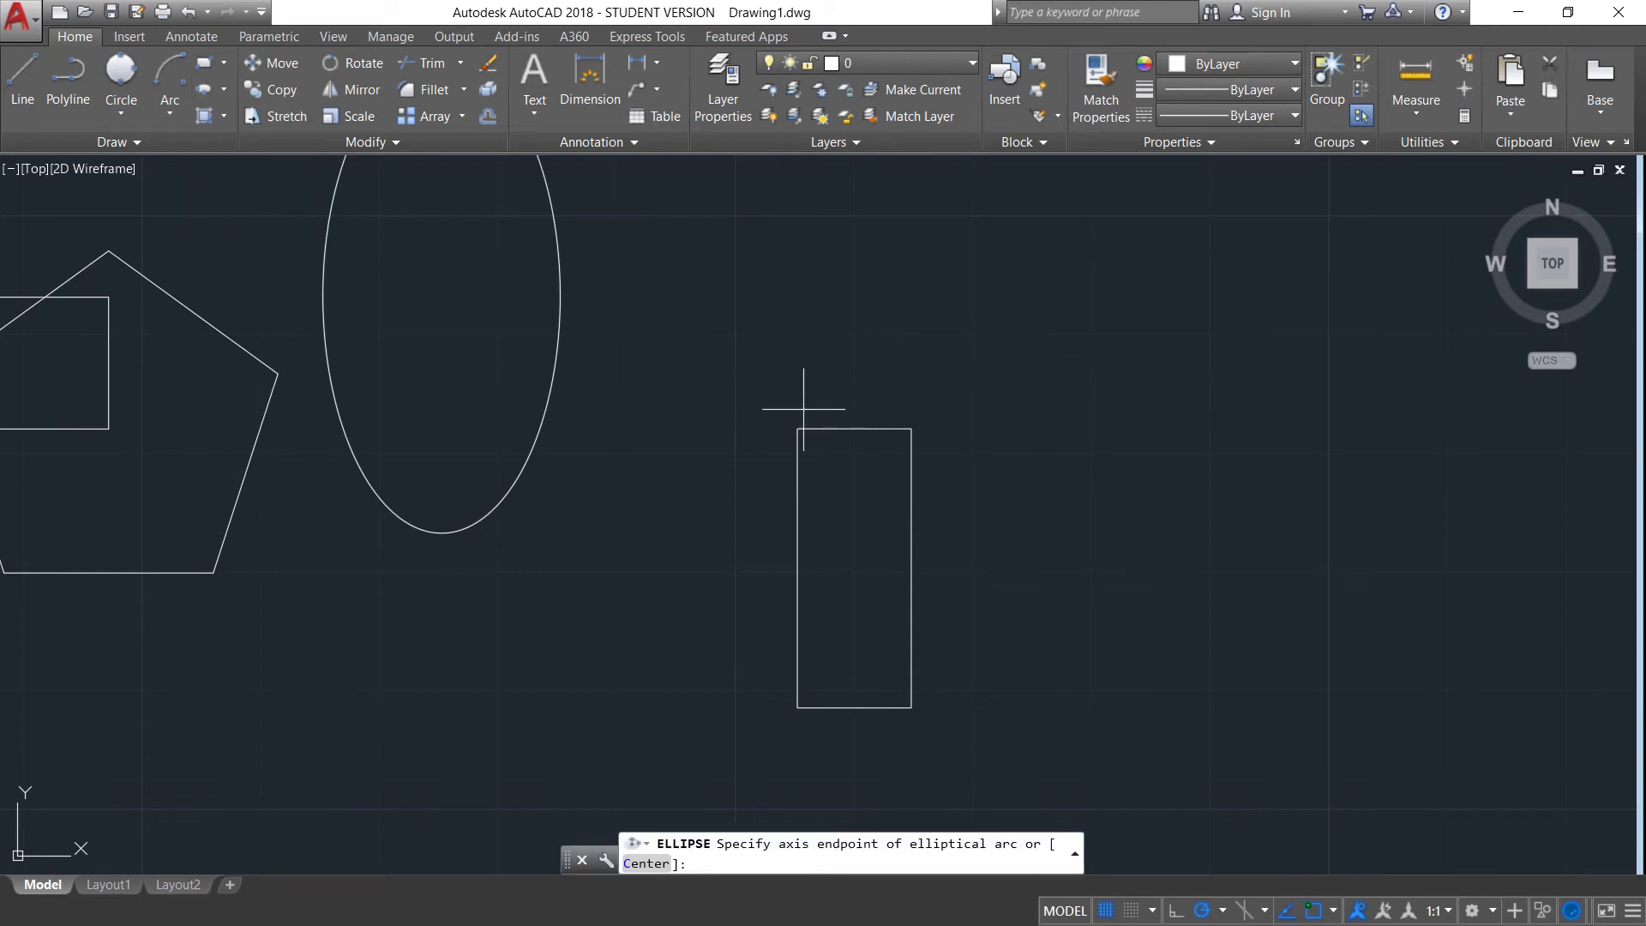
{"action": "left_click", "coordinate": [797, 428]}
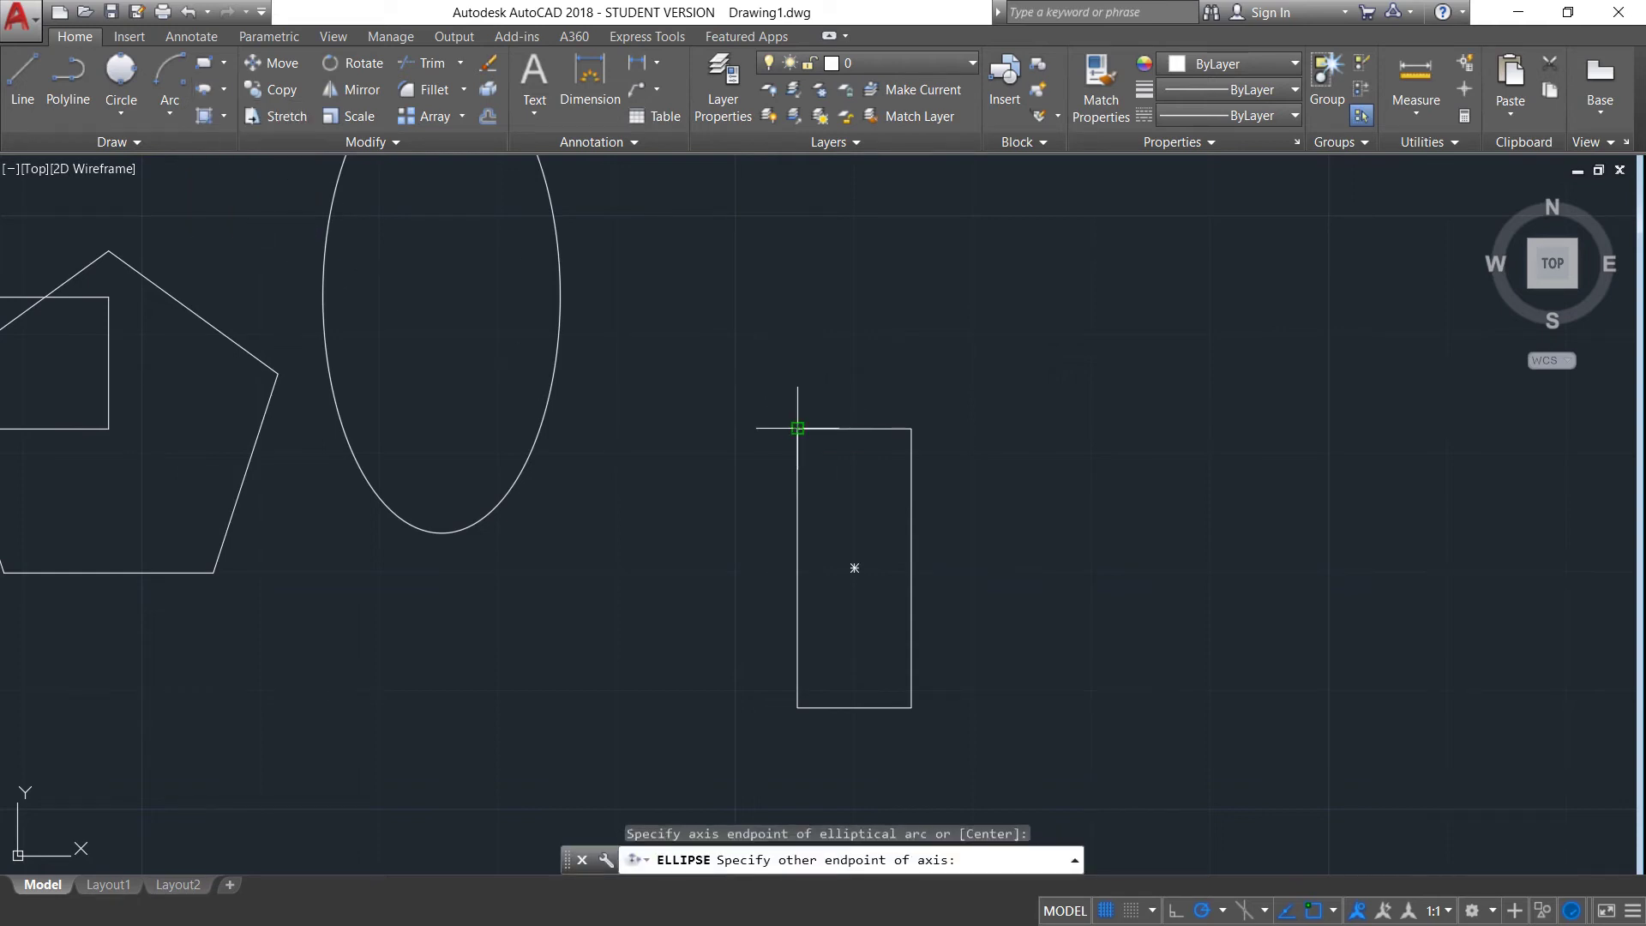
{"action": "left_click", "coordinate": [911, 427]}
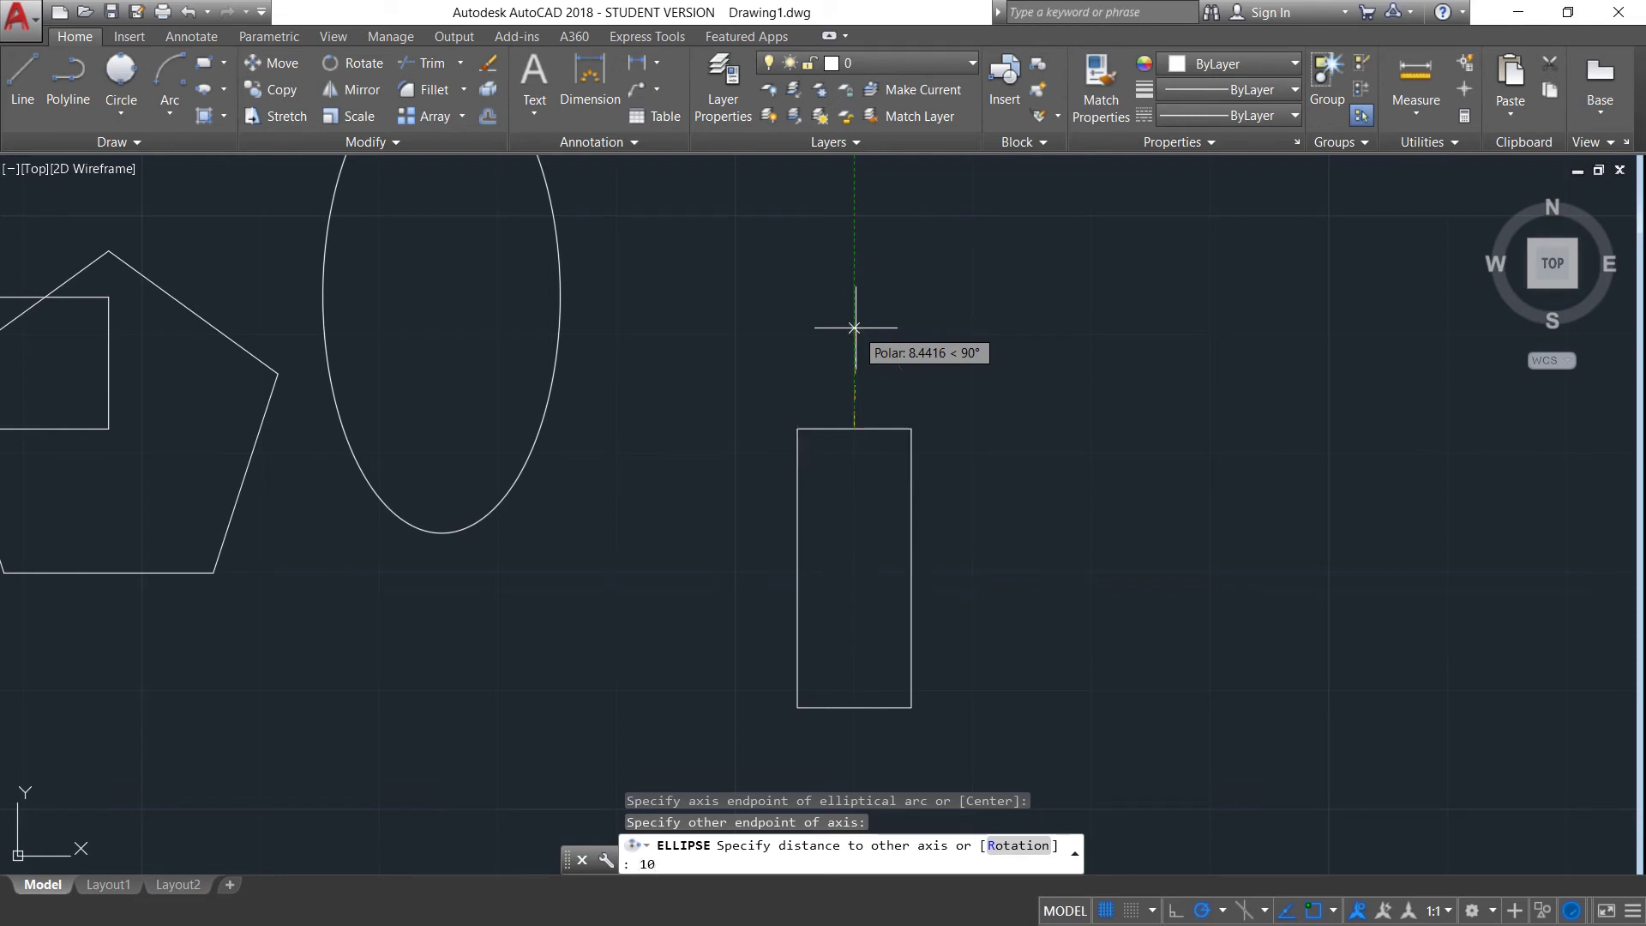
{"action": "key", "text": "Return"}
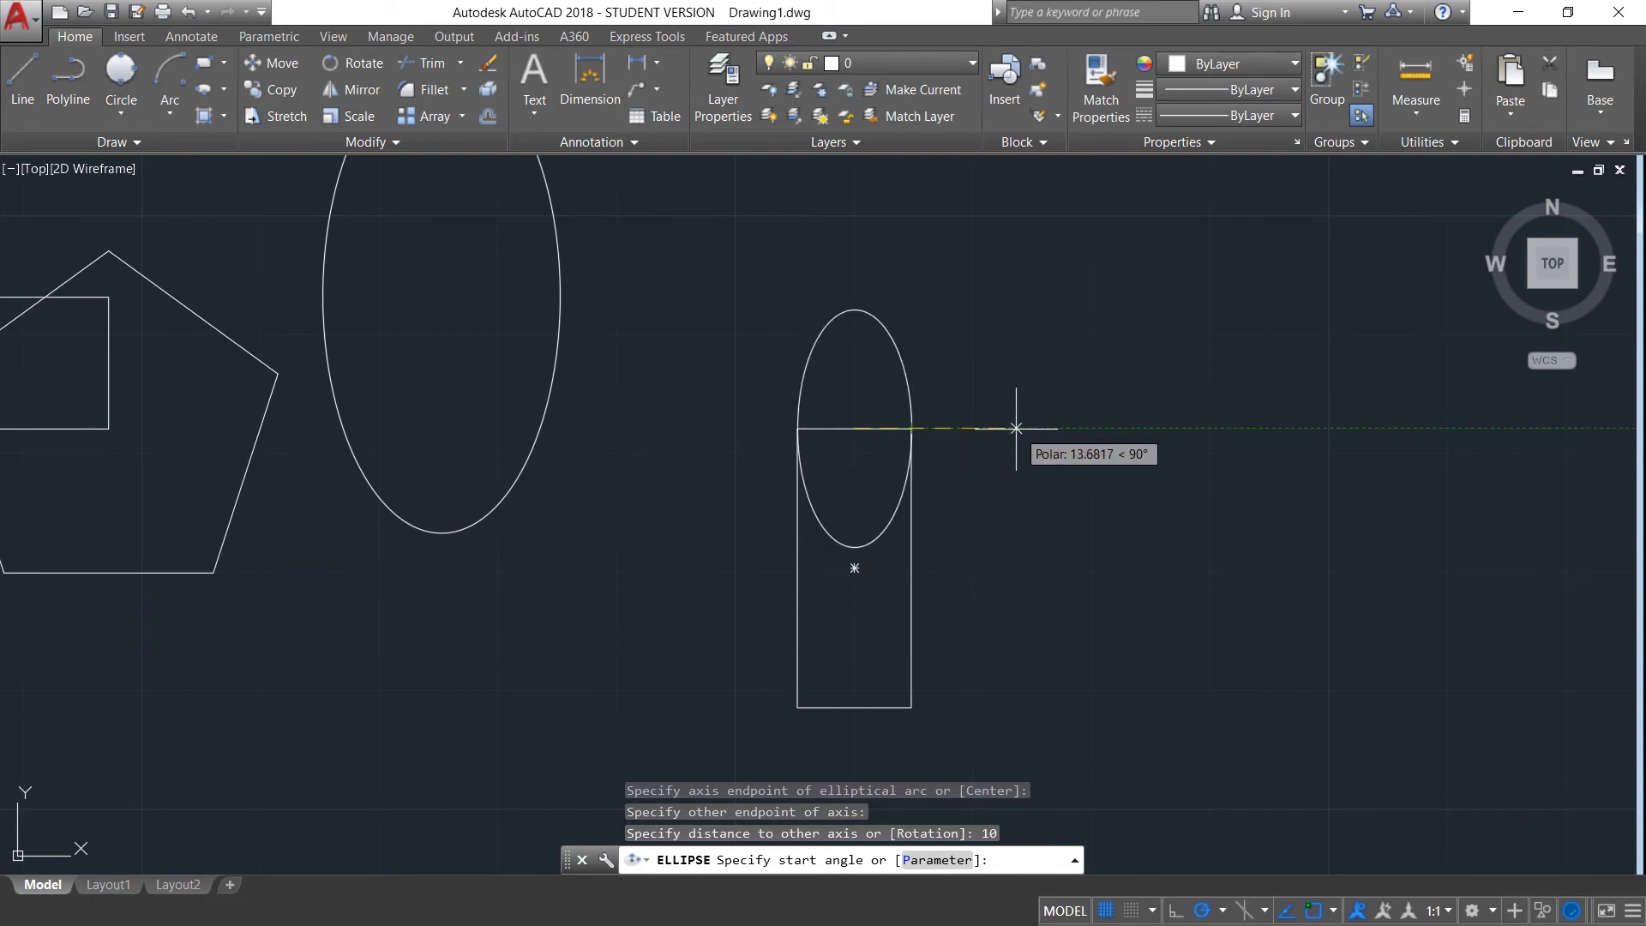
{"action": "left_click", "coordinate": [1017, 428]}
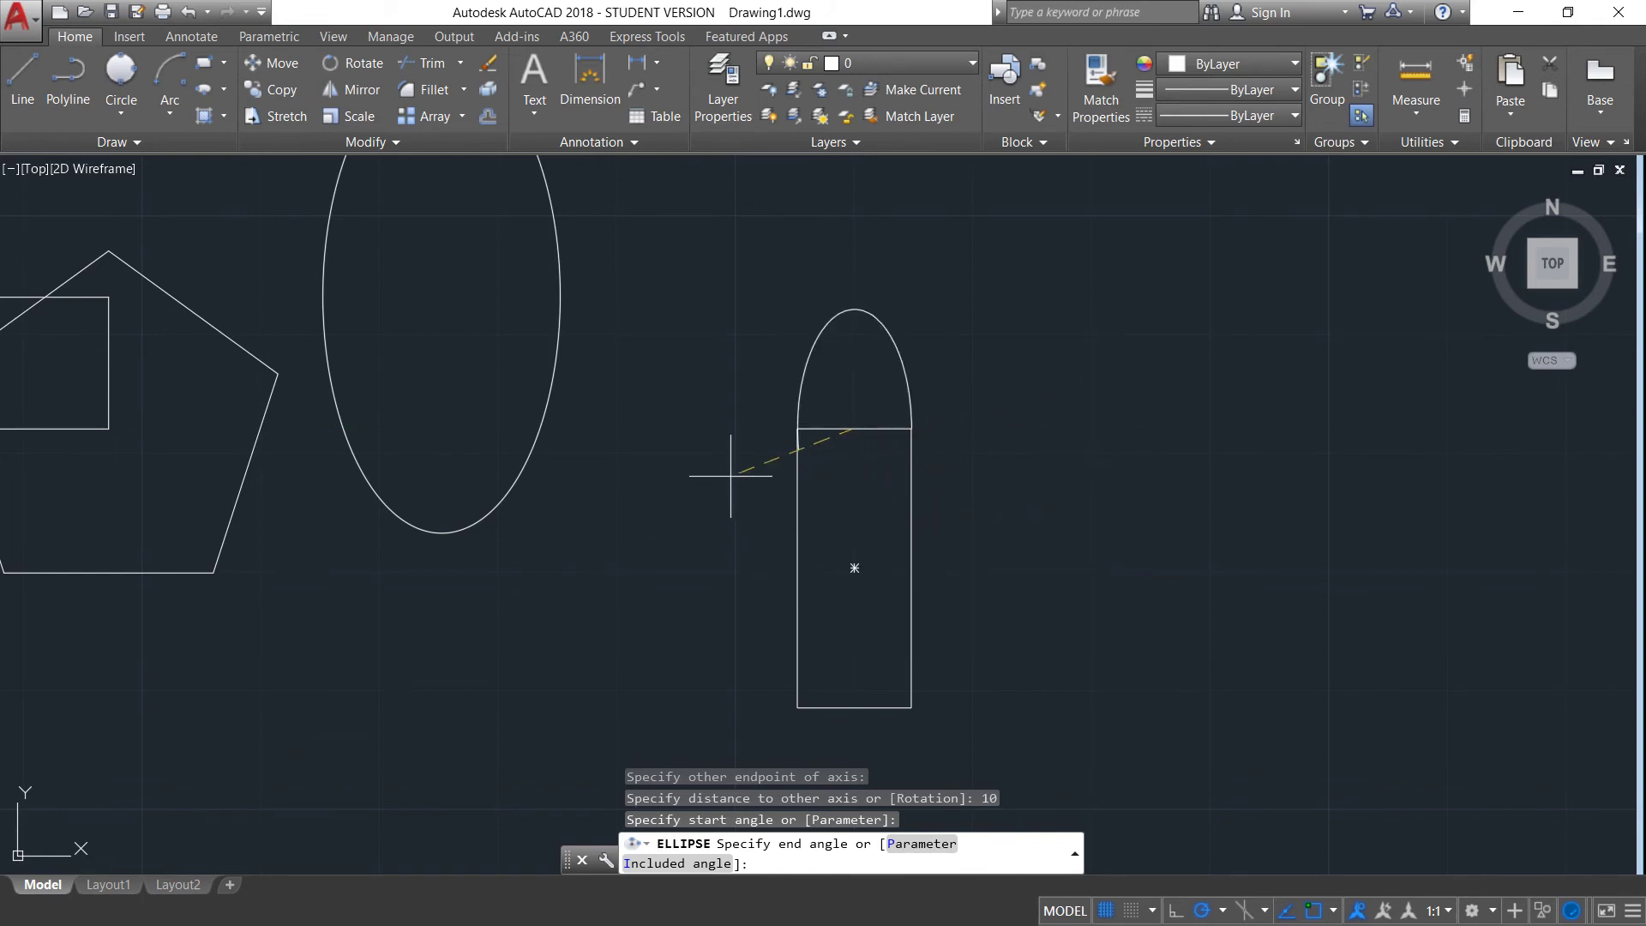
{"action": "left_click", "coordinate": [797, 427]}
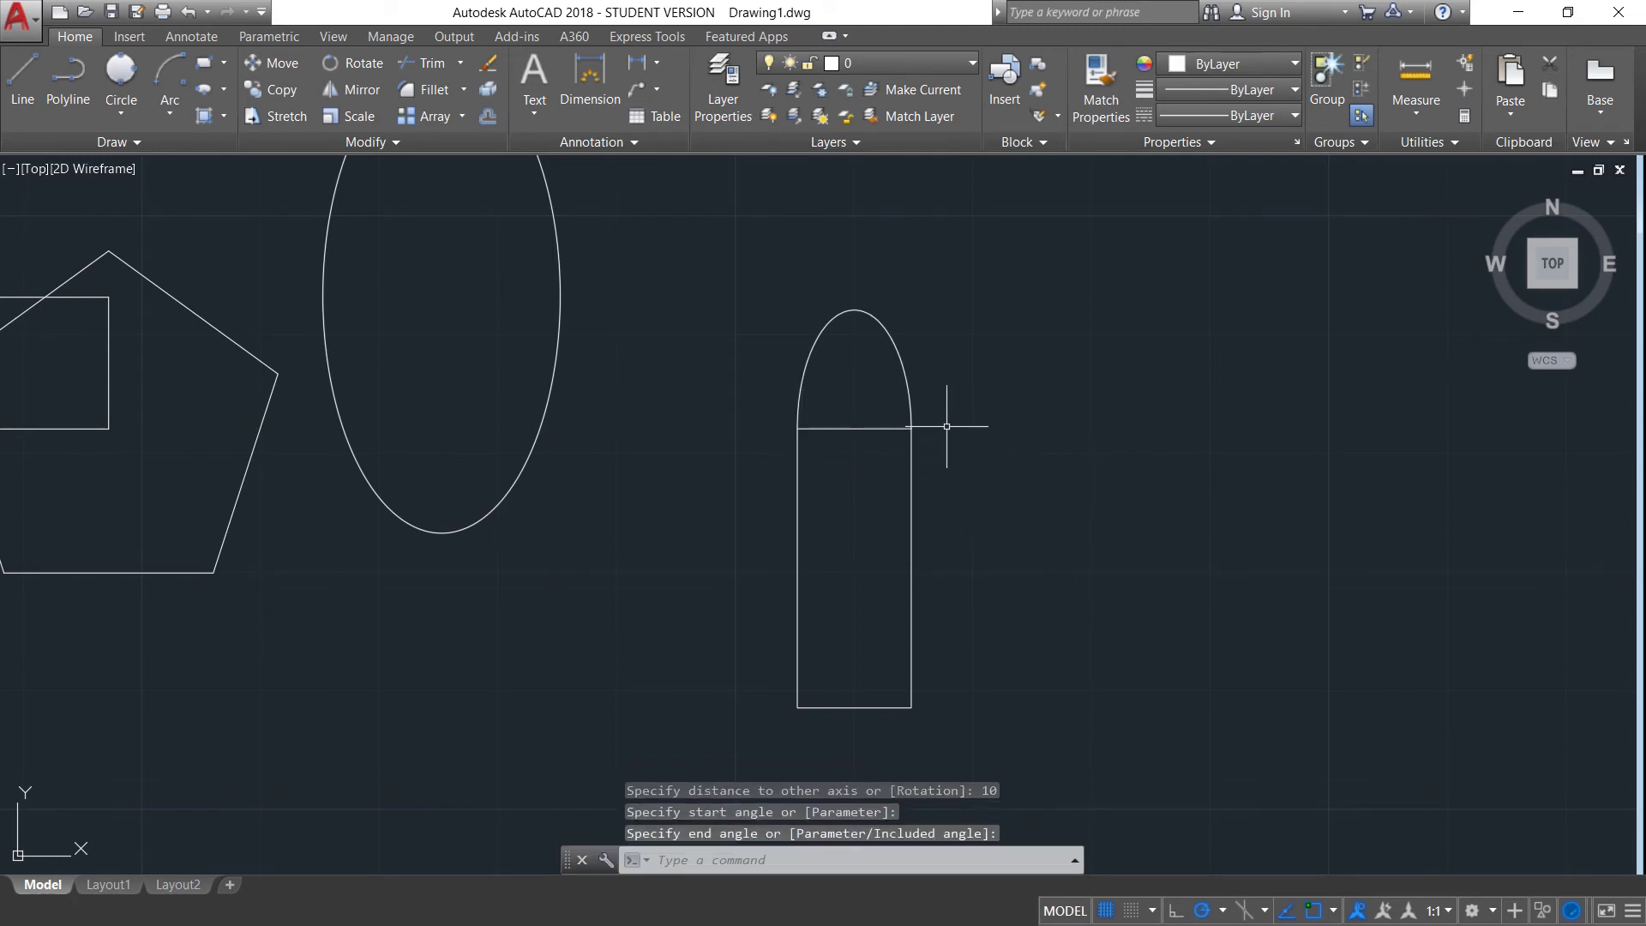
{"action": "middle_click_drag", "start_coordinate": [1018, 446], "coordinate": [969, 448]}
{"action": "scroll", "coordinate": [969, 448], "scroll_direction": "up", "scroll_amount": 2}
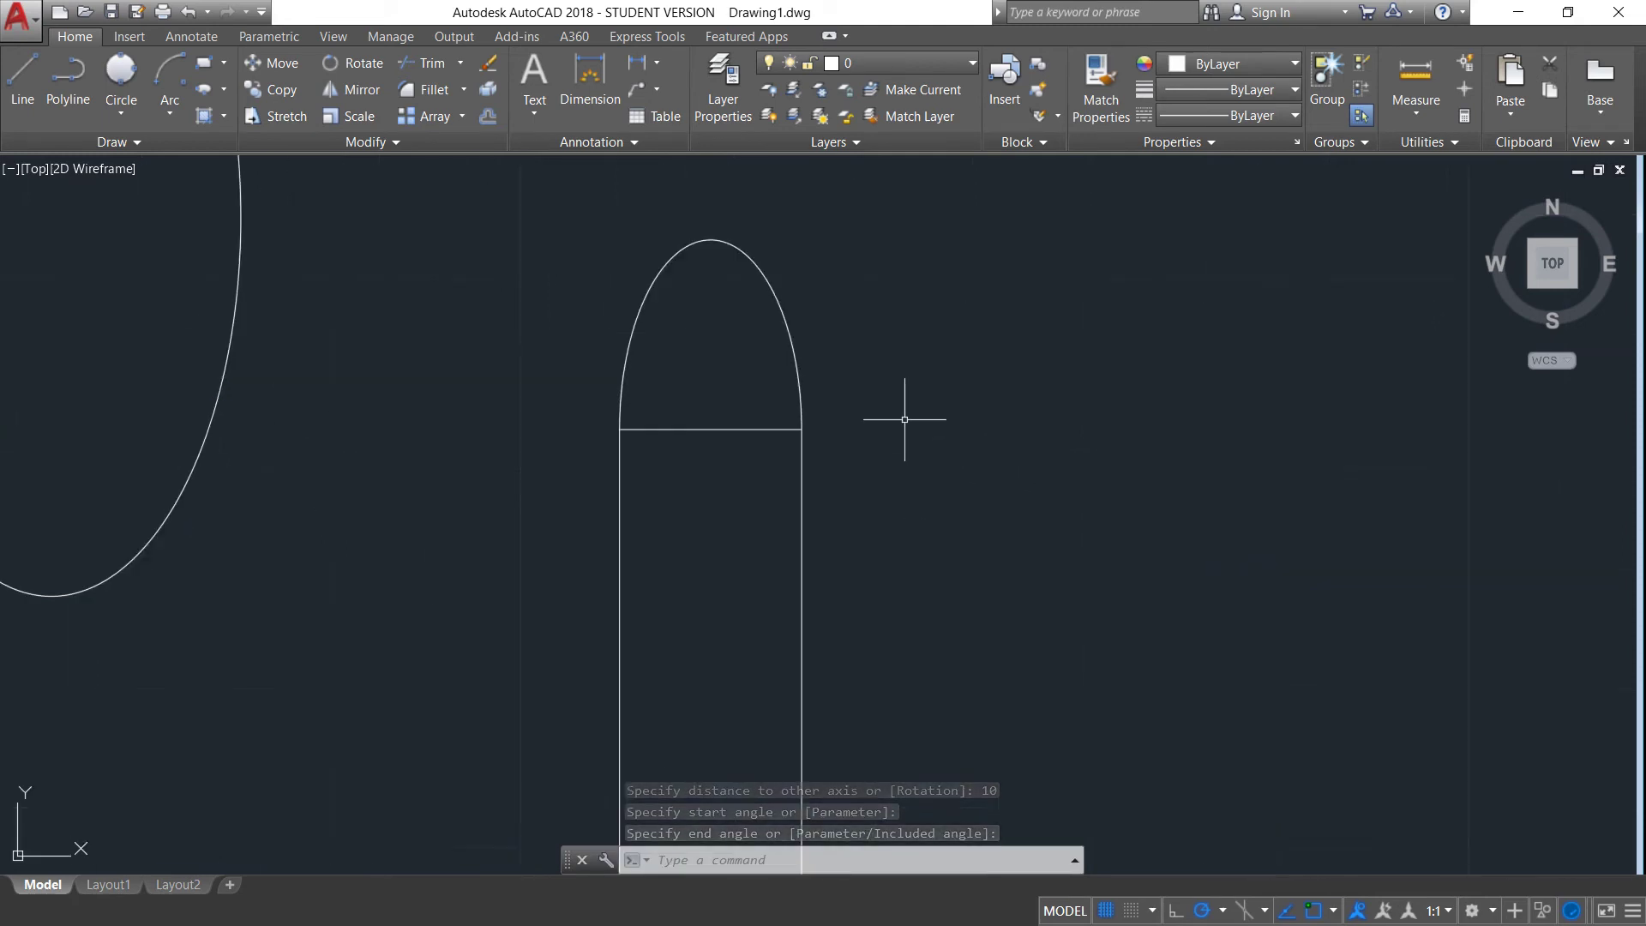
{"action": "scroll", "coordinate": [849, 450], "scroll_direction": "down", "scroll_amount": 2}
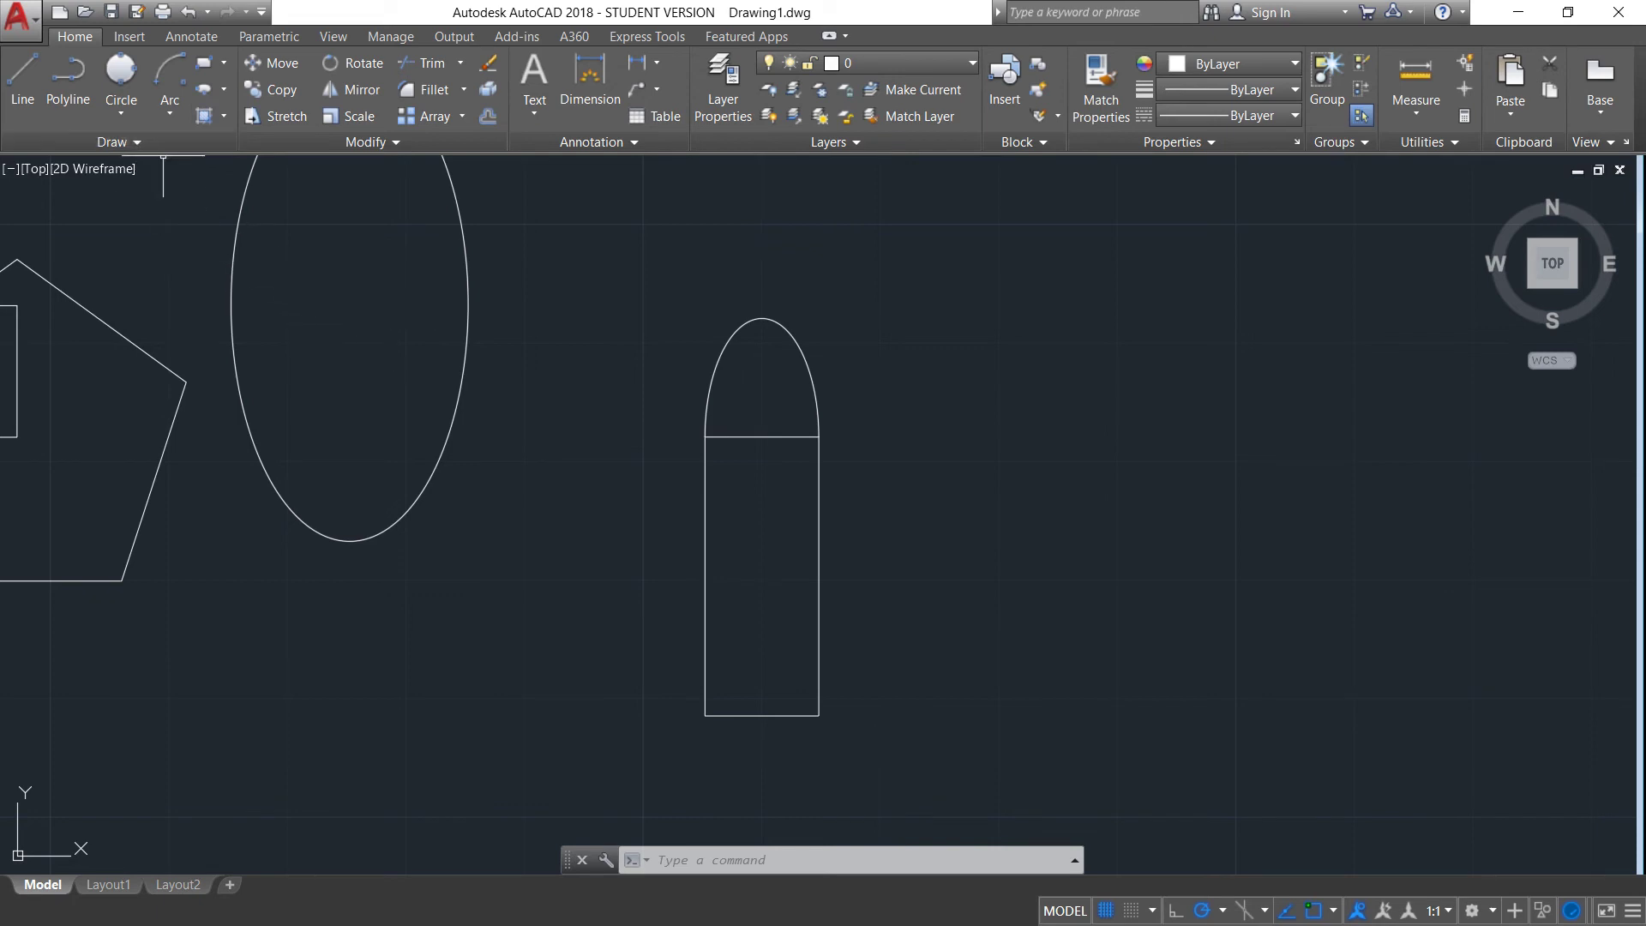
Step: Hatch the tall rectangle's interior with the SOLID pattern in red 205,32,39
{"action": "left_click", "coordinate": [223, 115]}
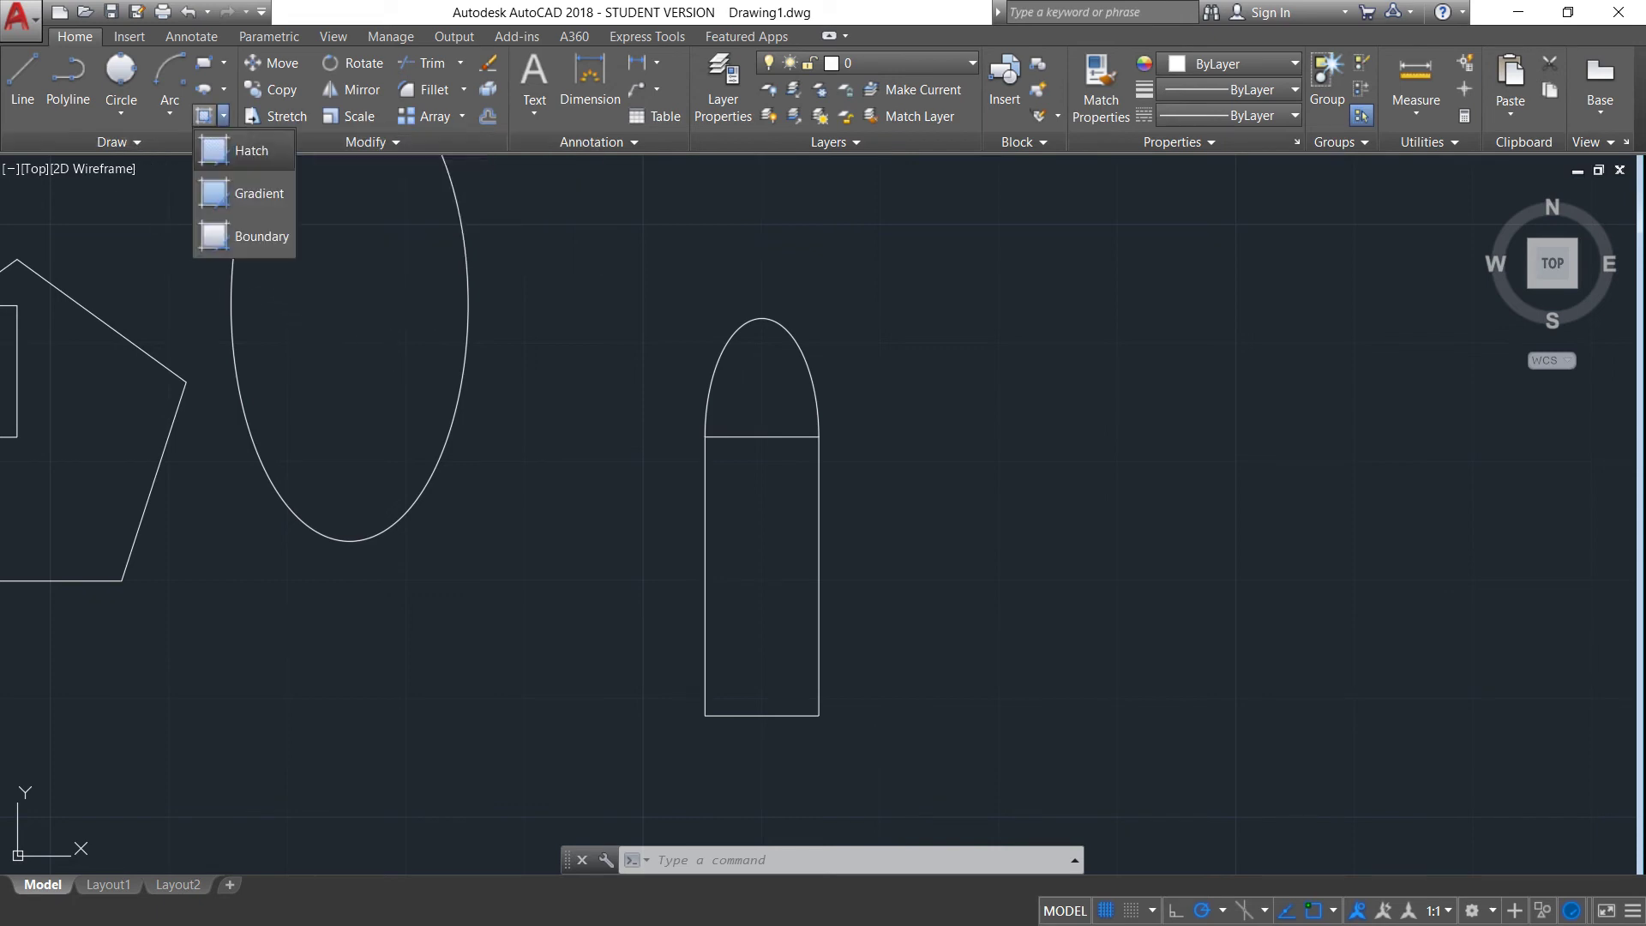
{"action": "key", "text": "Escape"}
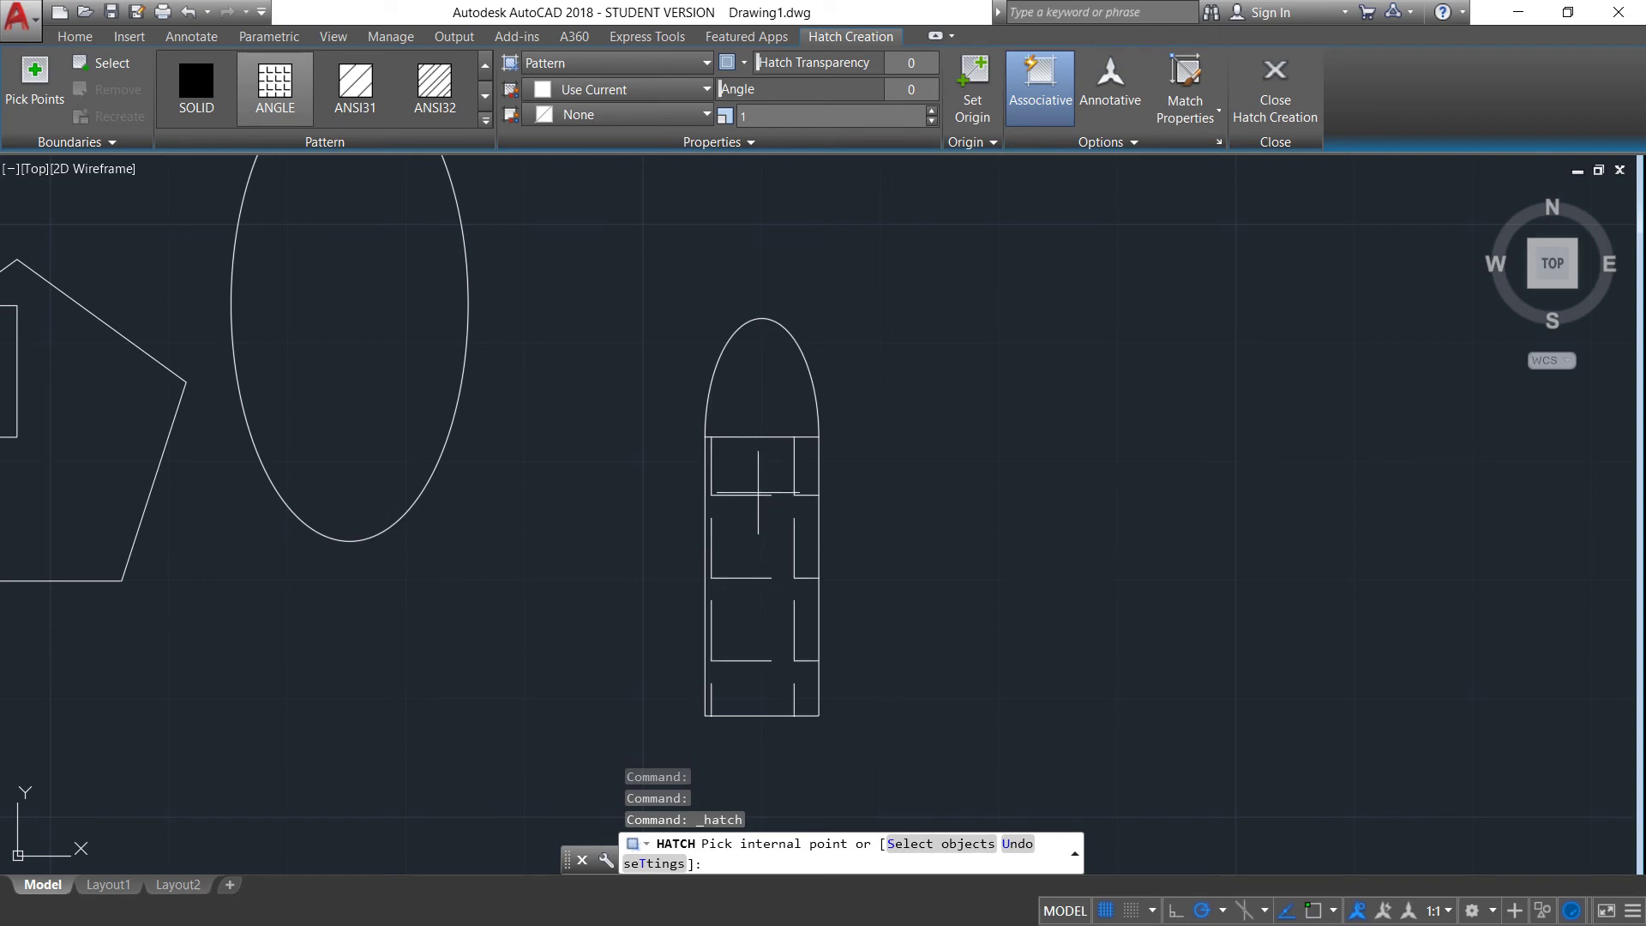
{"action": "left_click", "coordinate": [758, 494]}
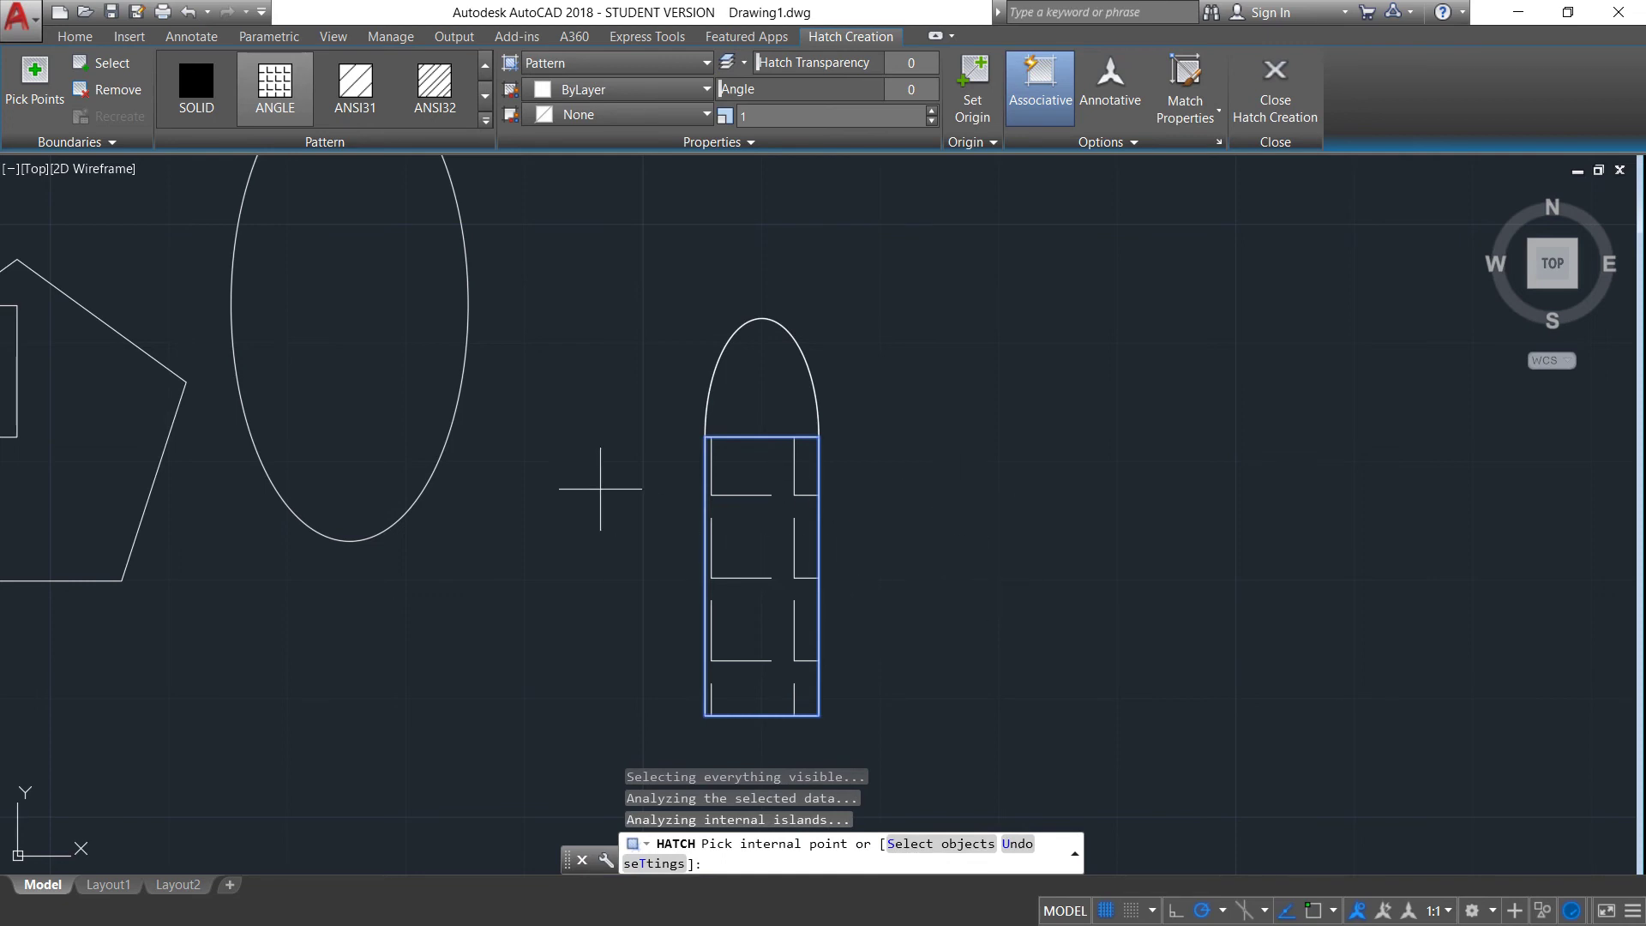
{"action": "left_click", "coordinate": [196, 86]}
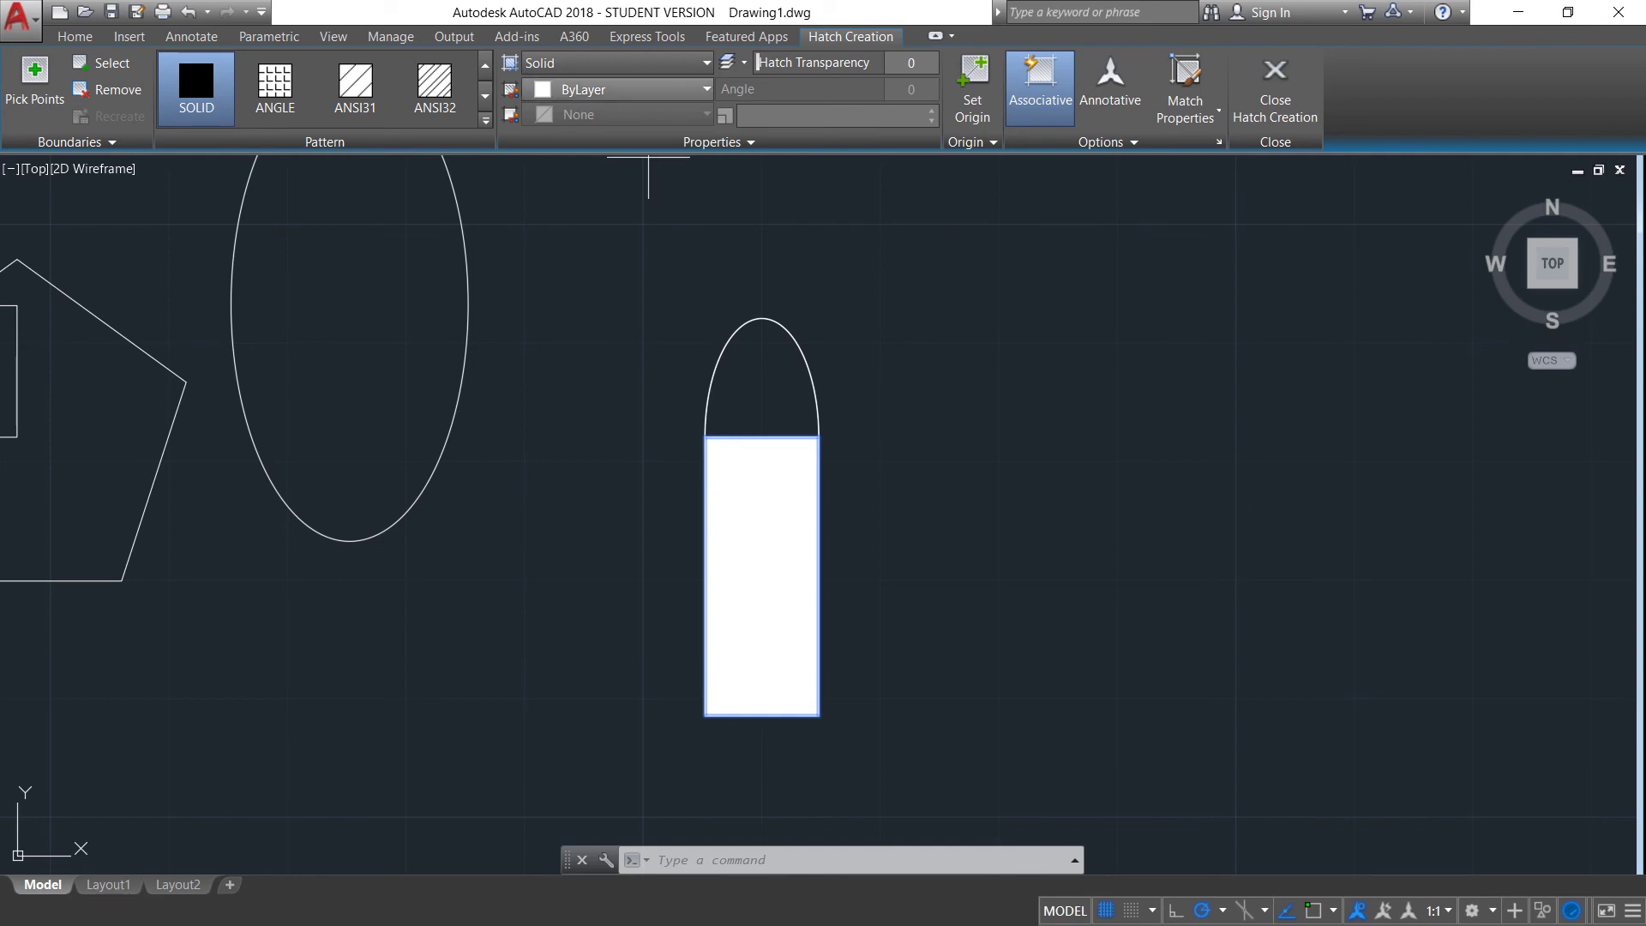
{"action": "left_click", "coordinate": [626, 89]}
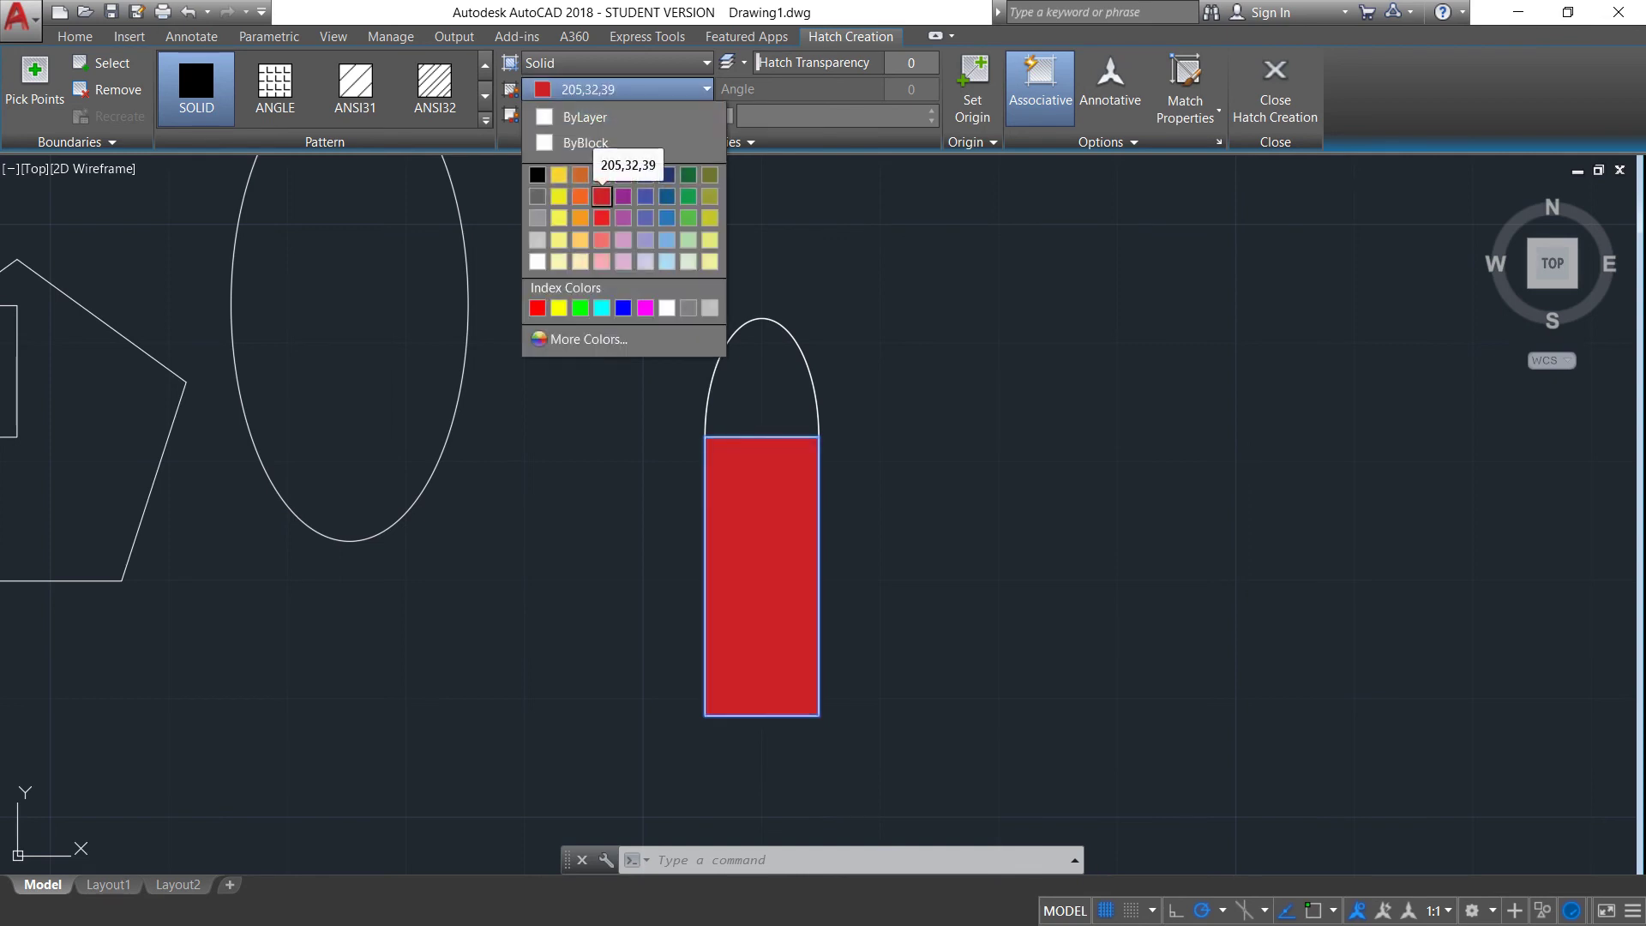
{"action": "left_click", "coordinate": [602, 217]}
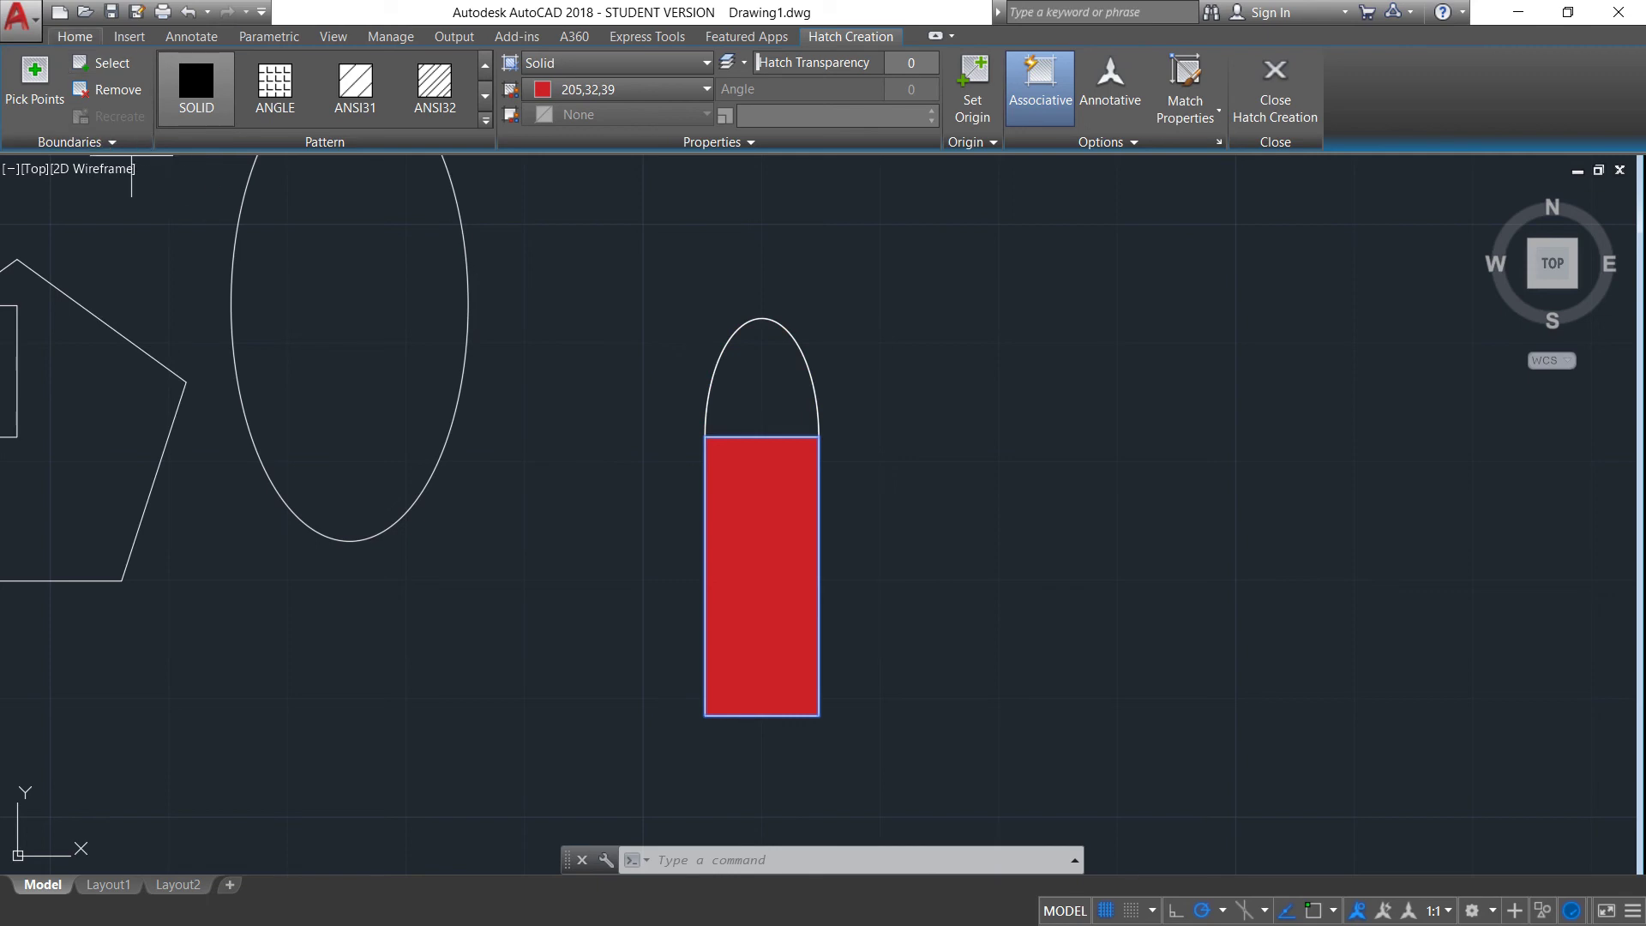
{"action": "key", "text": "Return"}
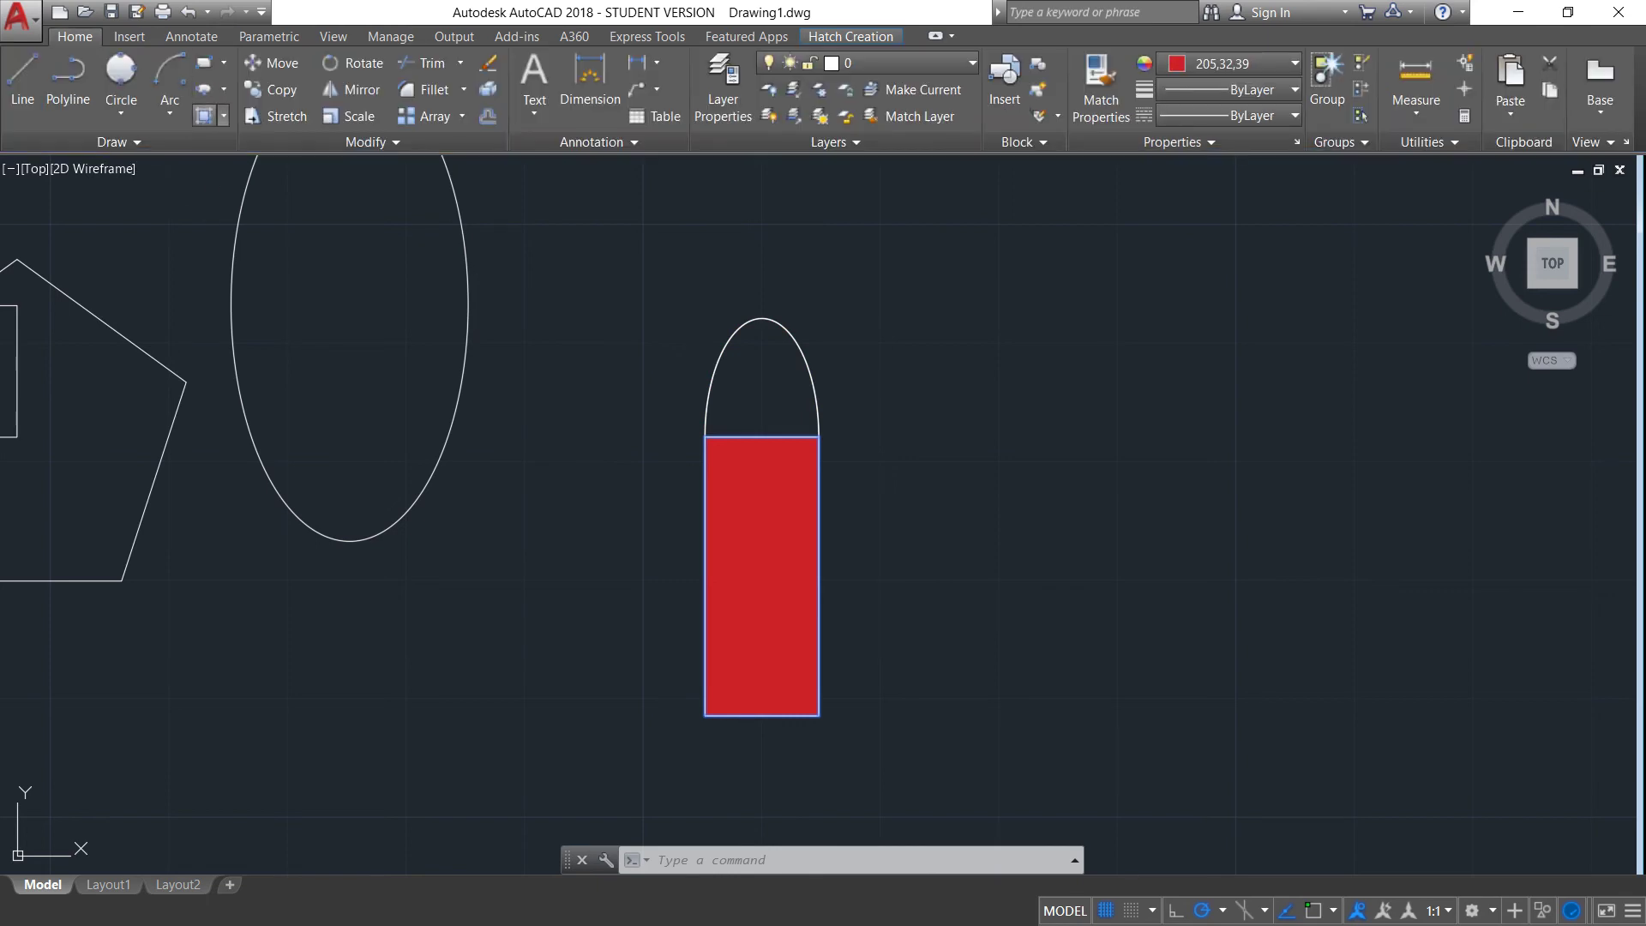
Step: Hatch the region enclosed by the elliptical arc and the rectangle's upper edge with the same solid red fill
{"action": "key", "text": "Return"}
{"action": "left_click", "coordinate": [774, 389]}
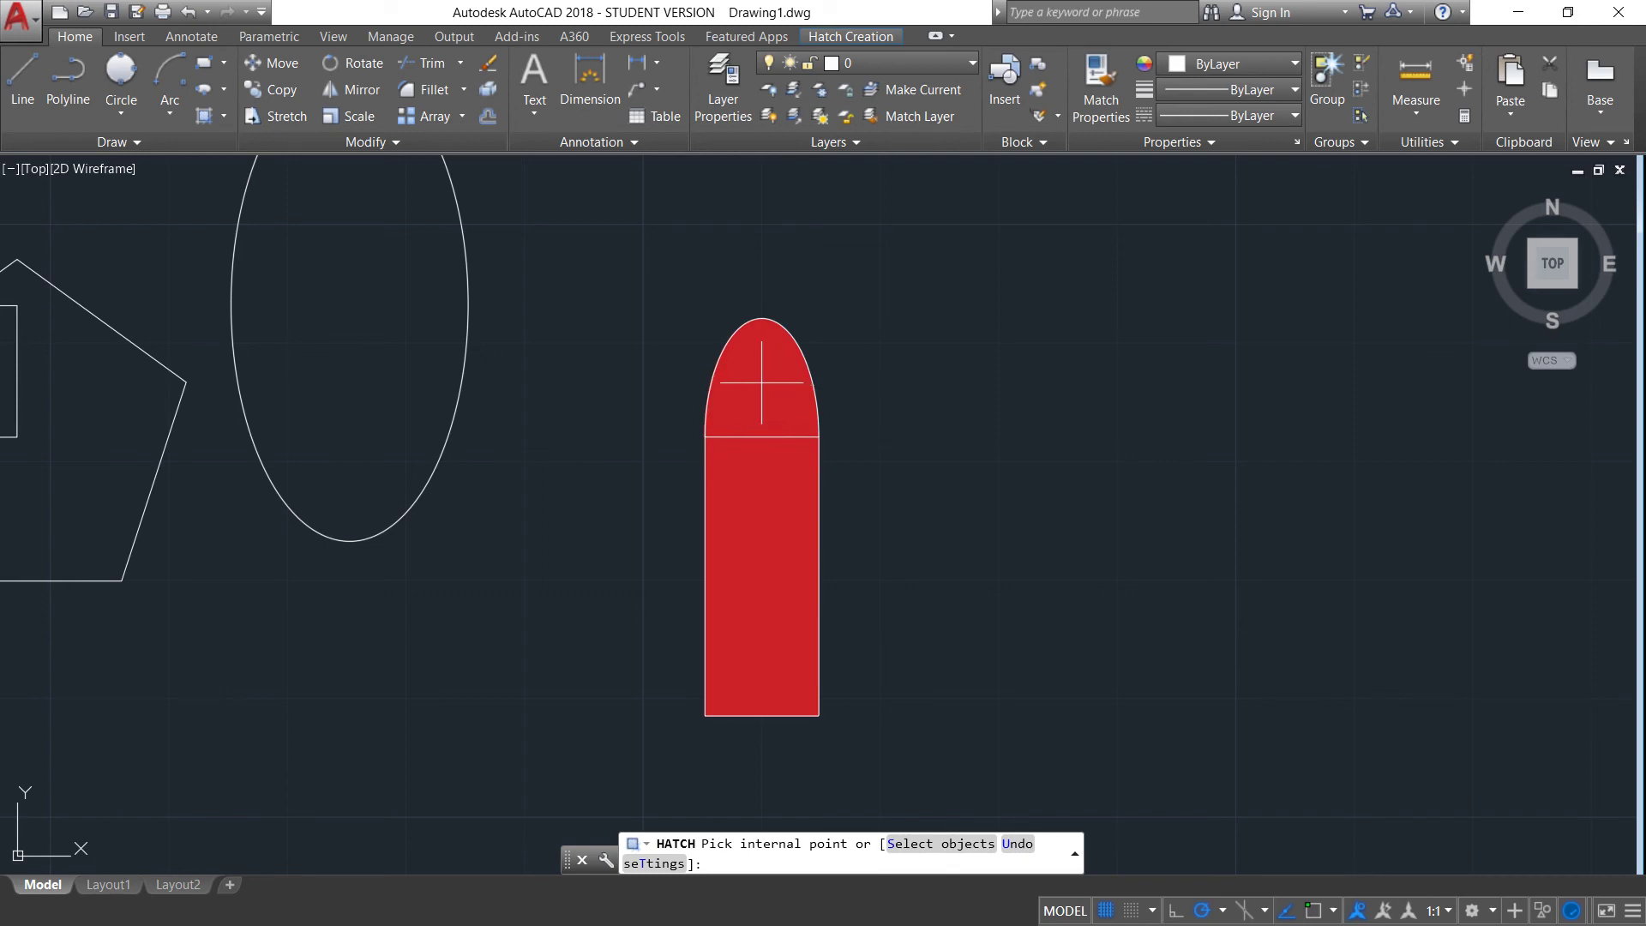
{"action": "left_click", "coordinate": [762, 382]}
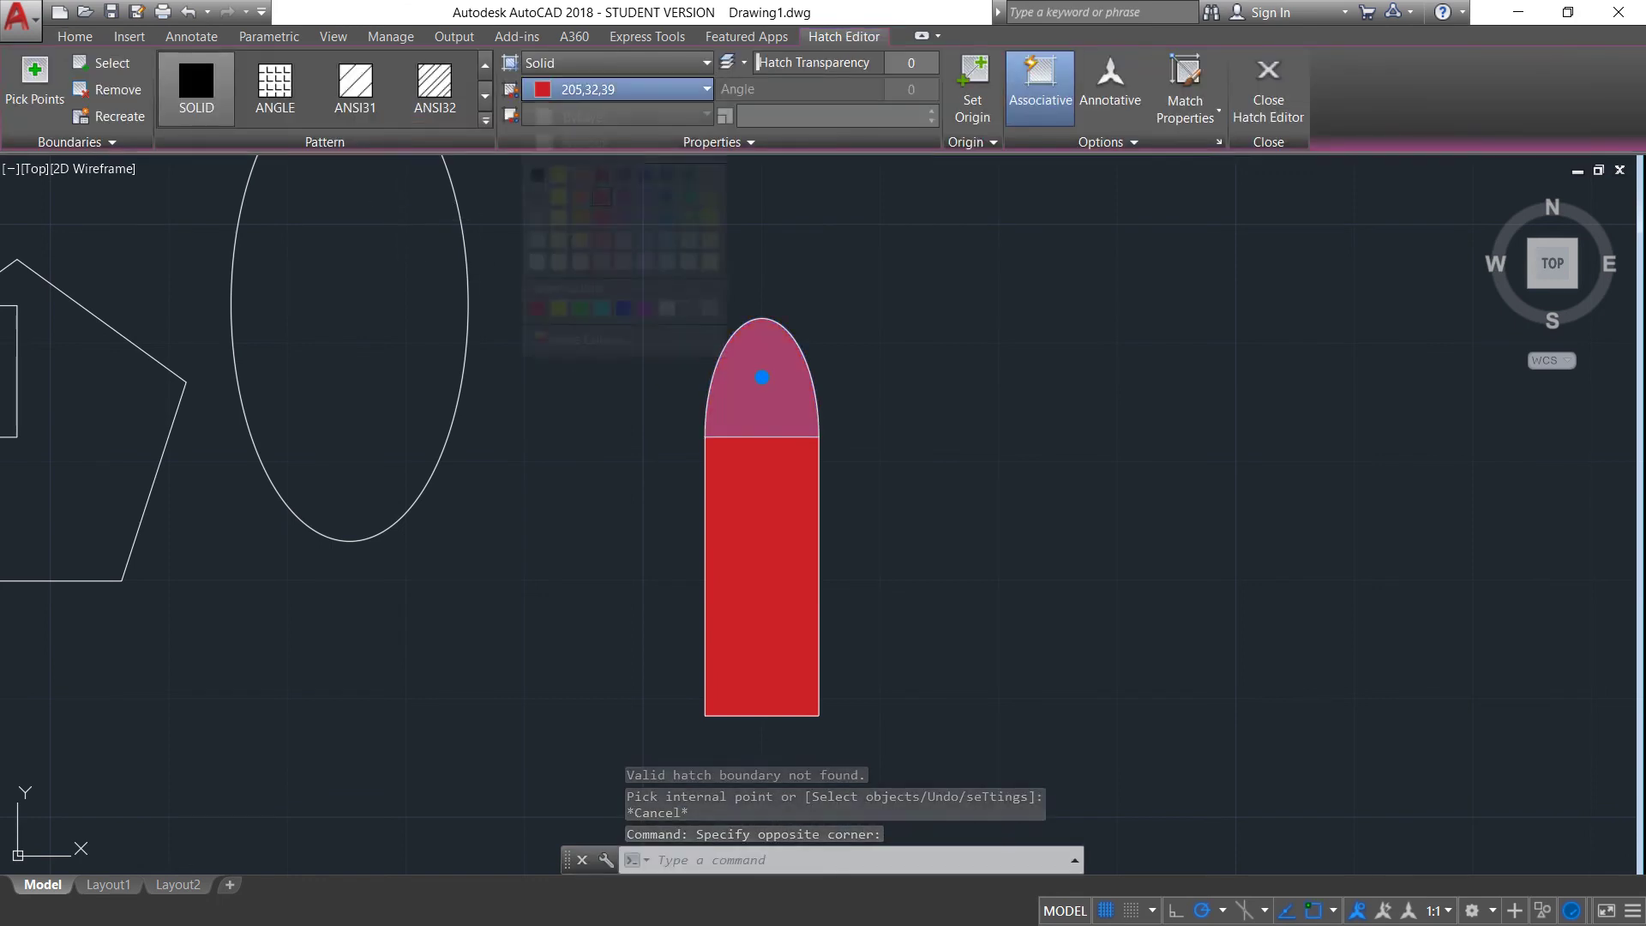
Step: Change the hatch inside the elliptical arc to yellow 241,235,31 and choose the SOLID pattern for it
{"action": "left_click", "coordinate": [626, 90]}
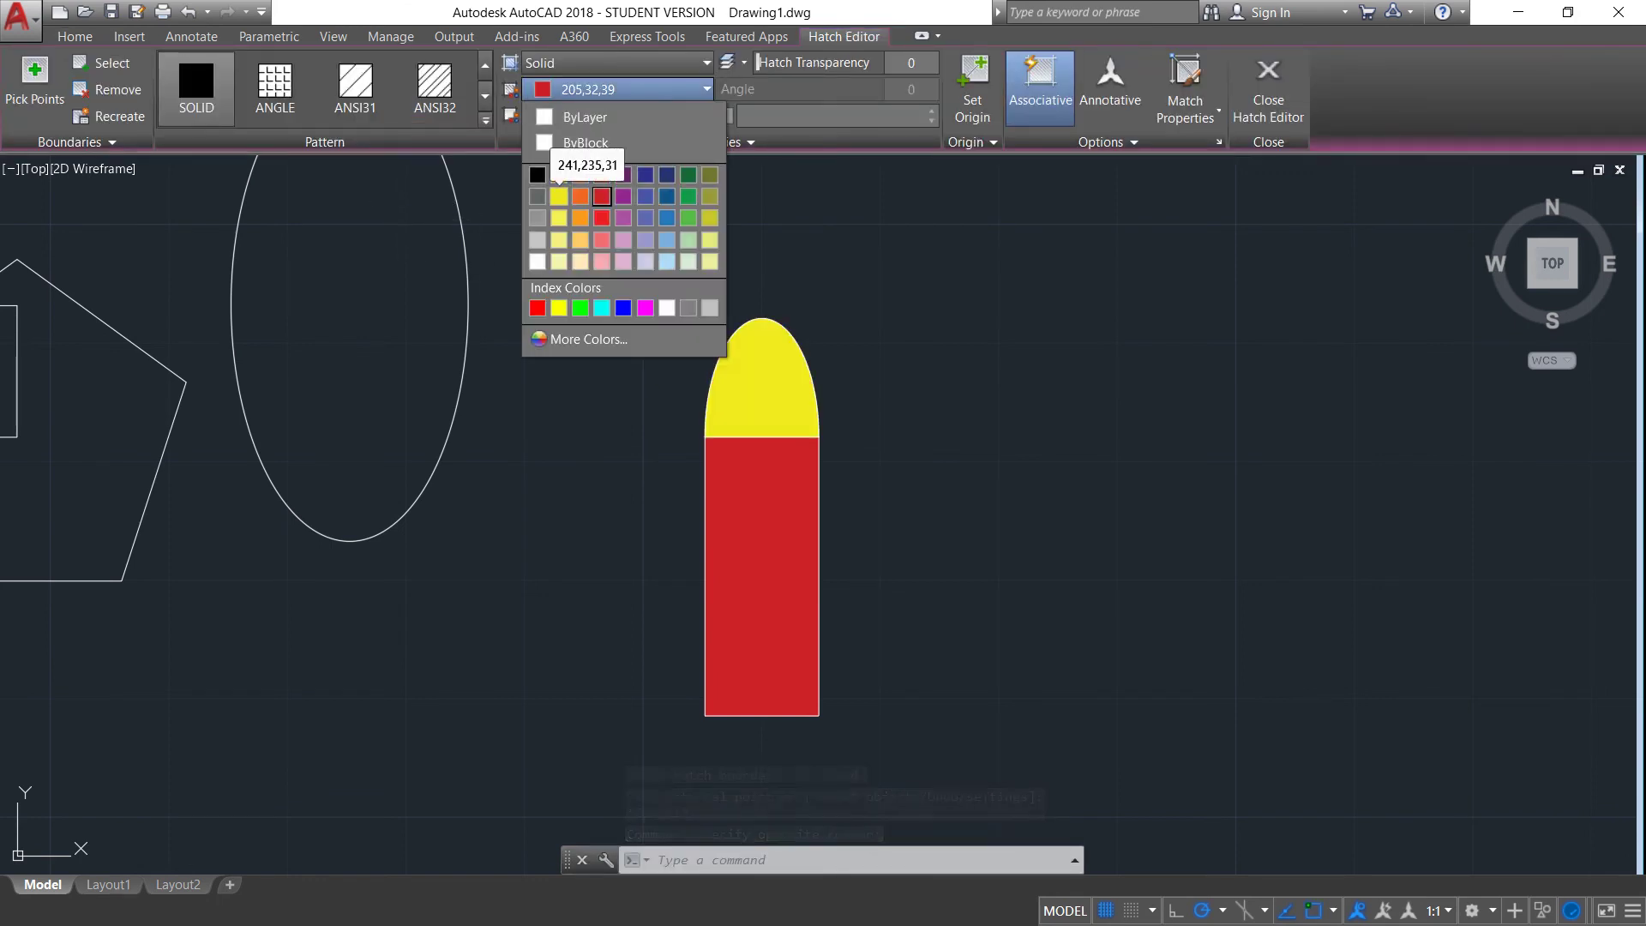
{"action": "left_click", "coordinate": [559, 197]}
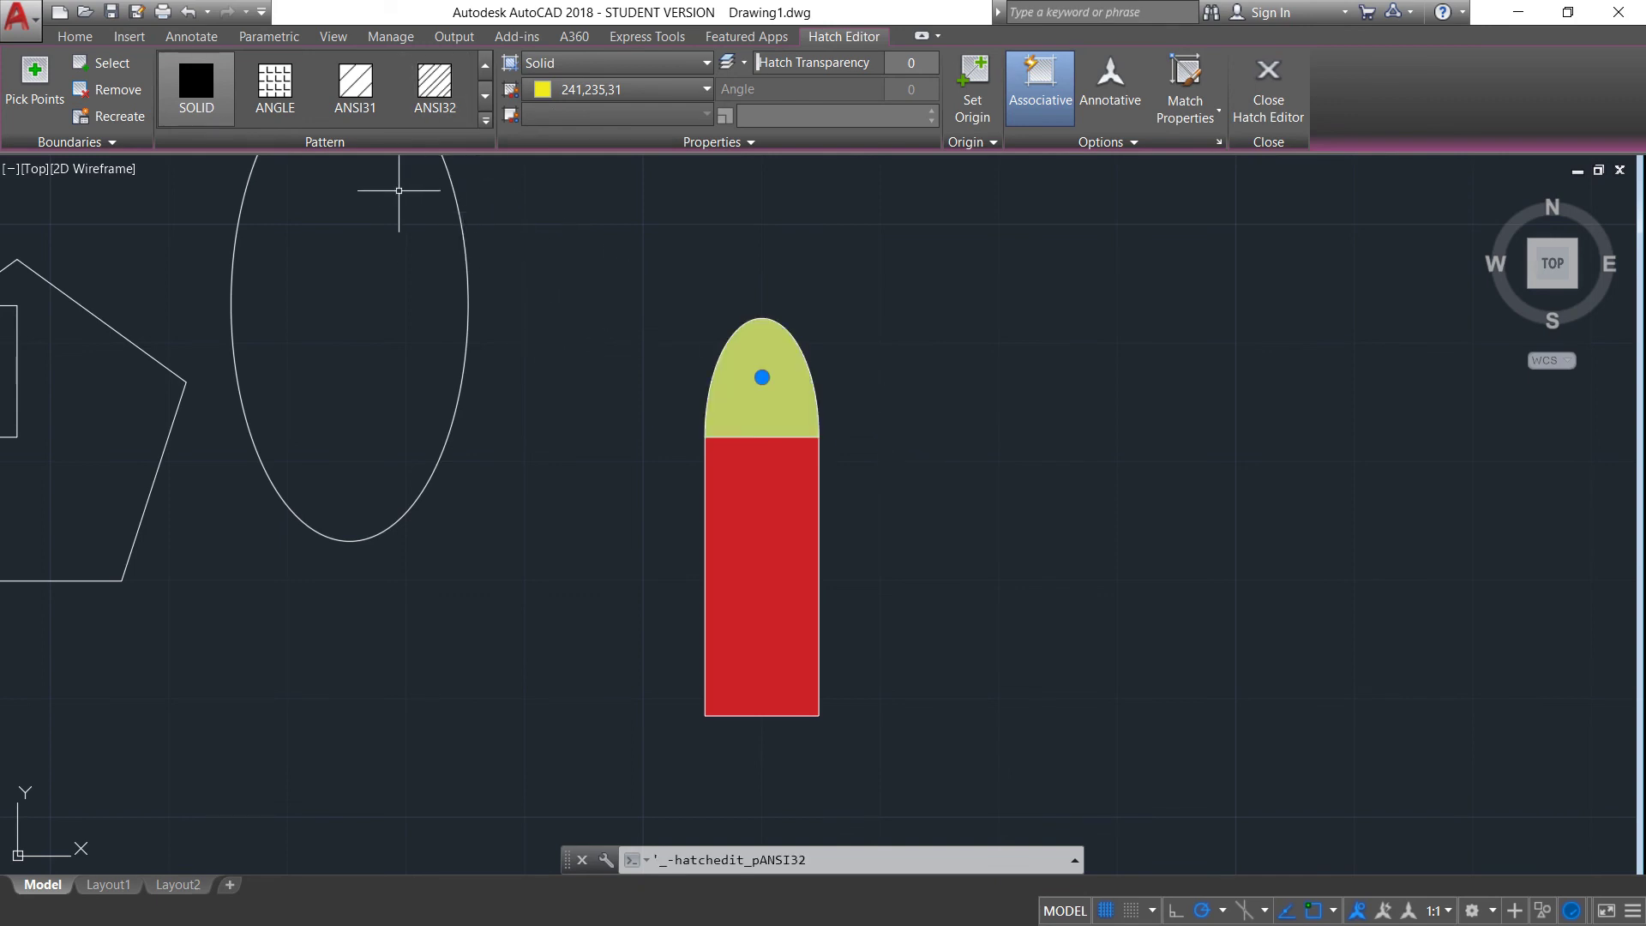
{"action": "left_click", "coordinate": [486, 120]}
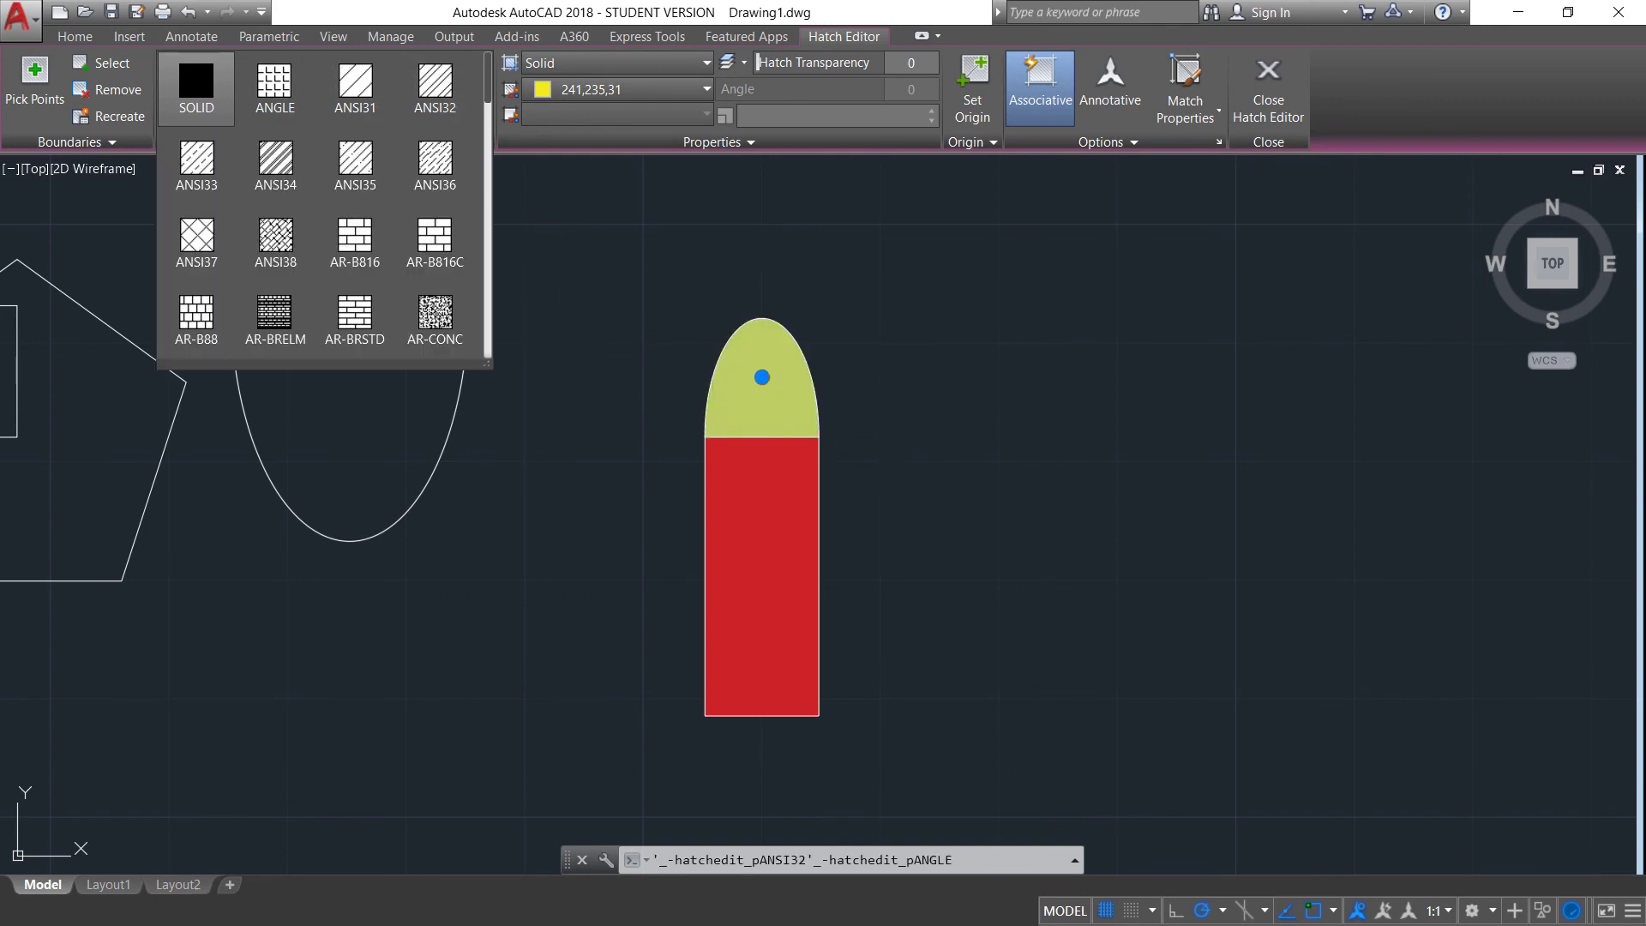
{"action": "left_click", "coordinate": [196, 85]}
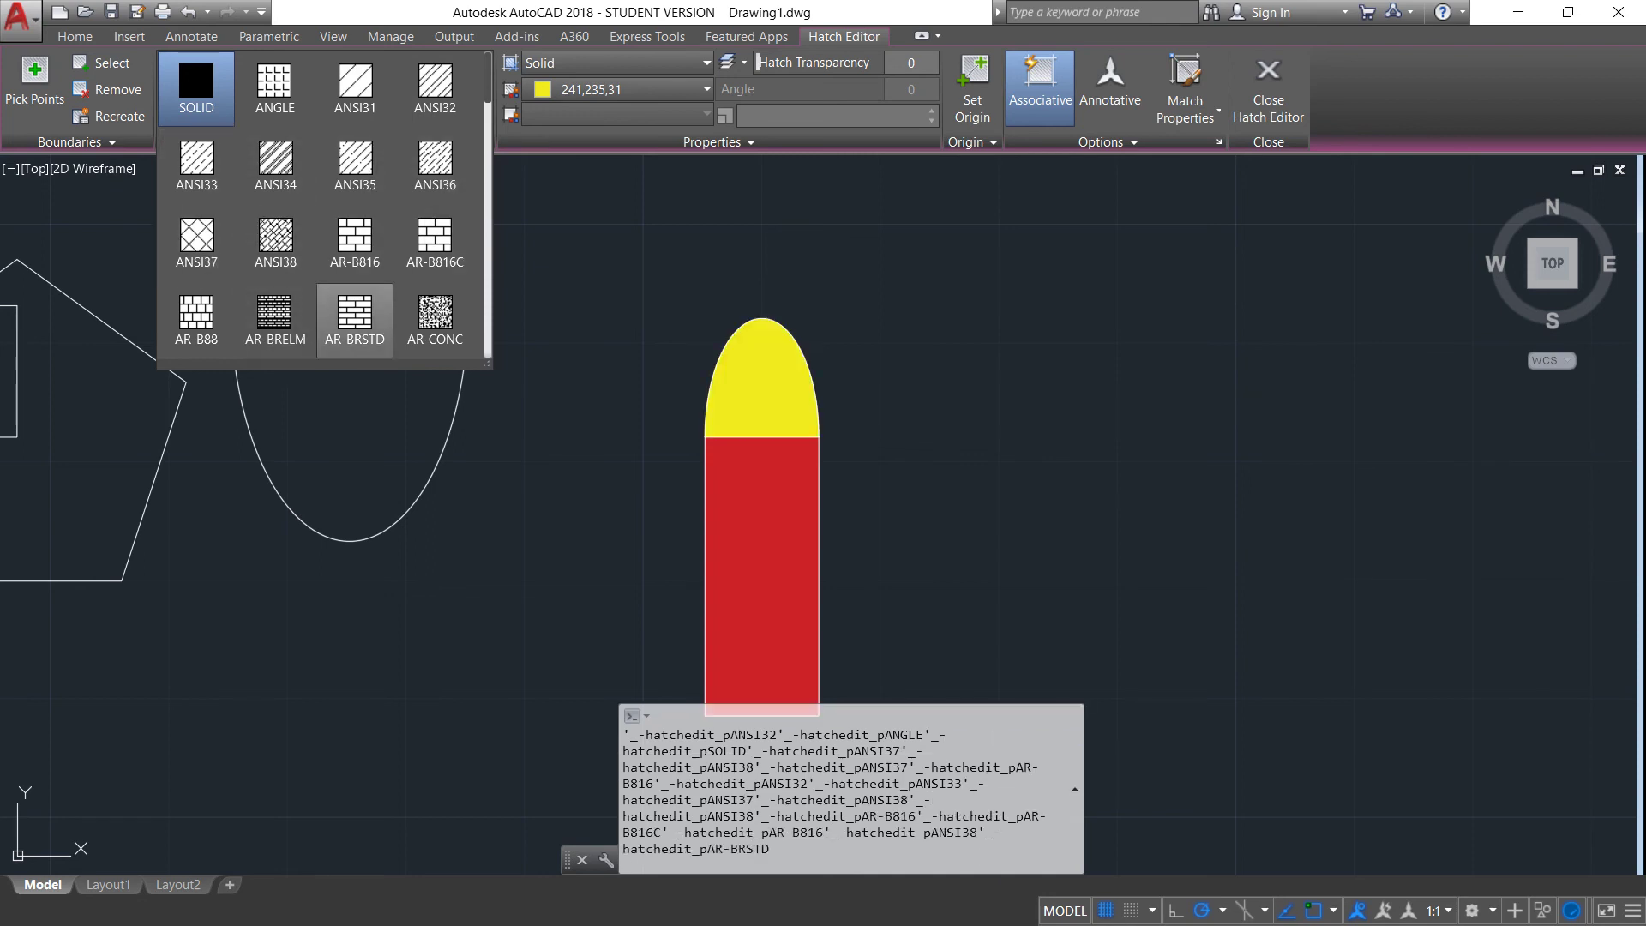
{"action": "key", "text": "Escape"}
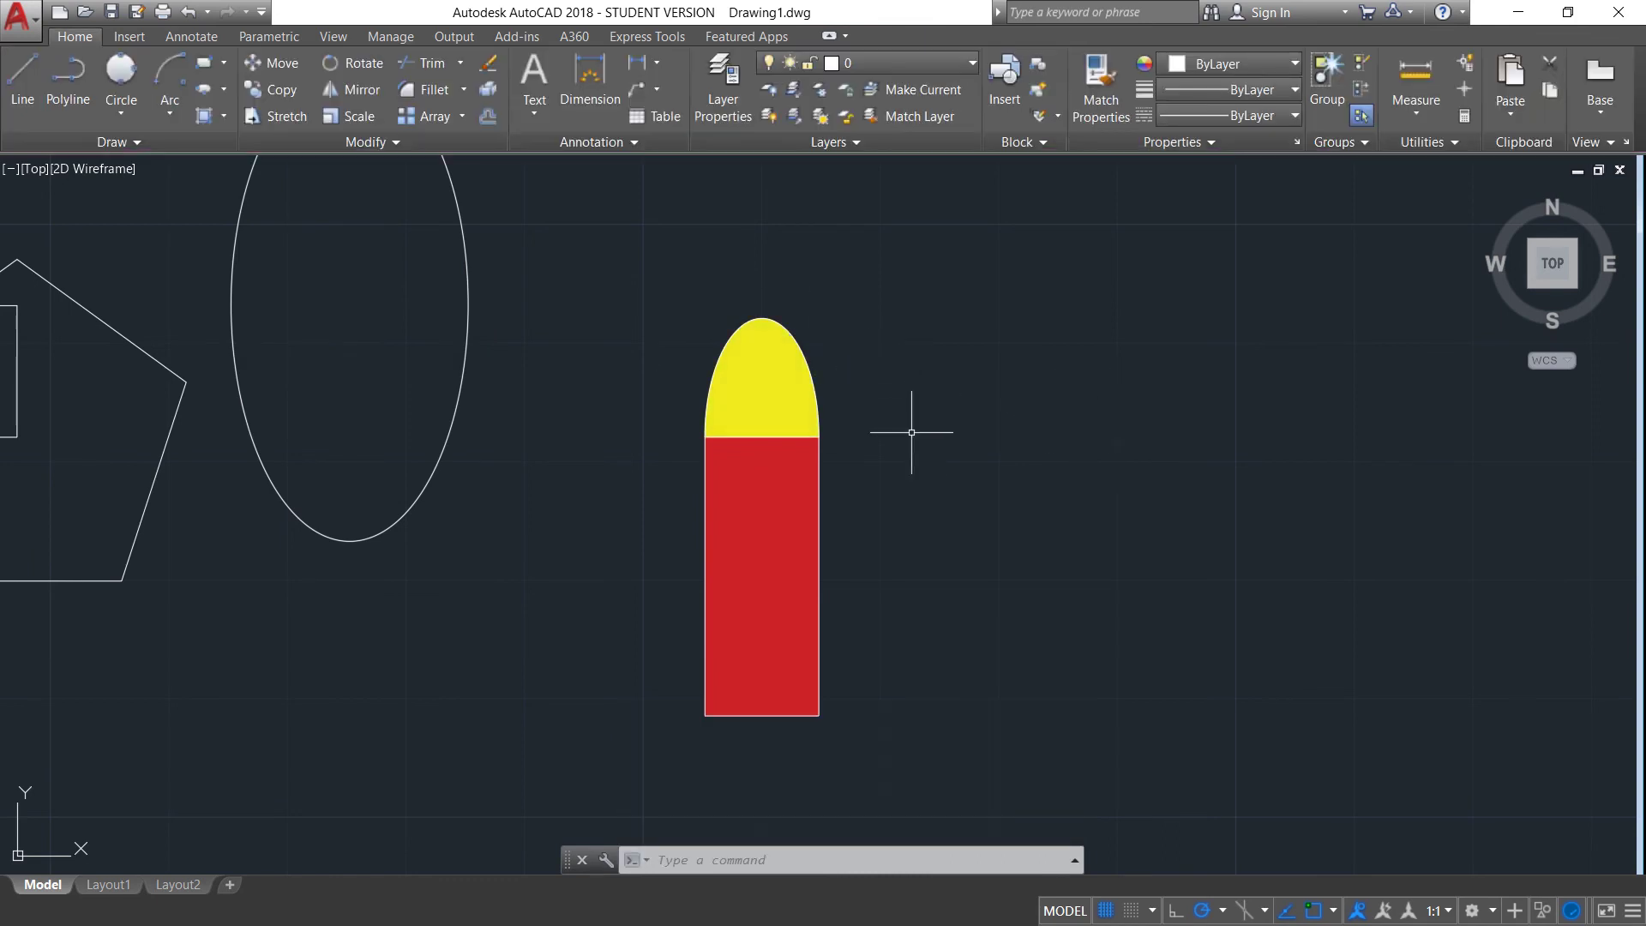